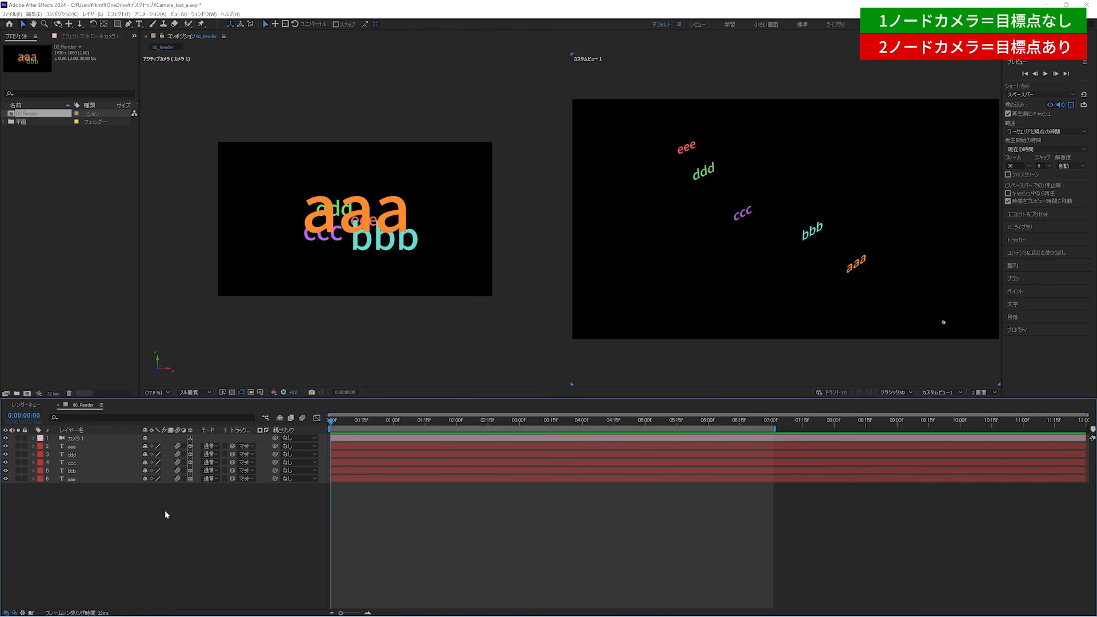
- Create a new two-node camera (2 ノードカメラ) with the 50mm preset
key(ctrl+alt+shift+c)
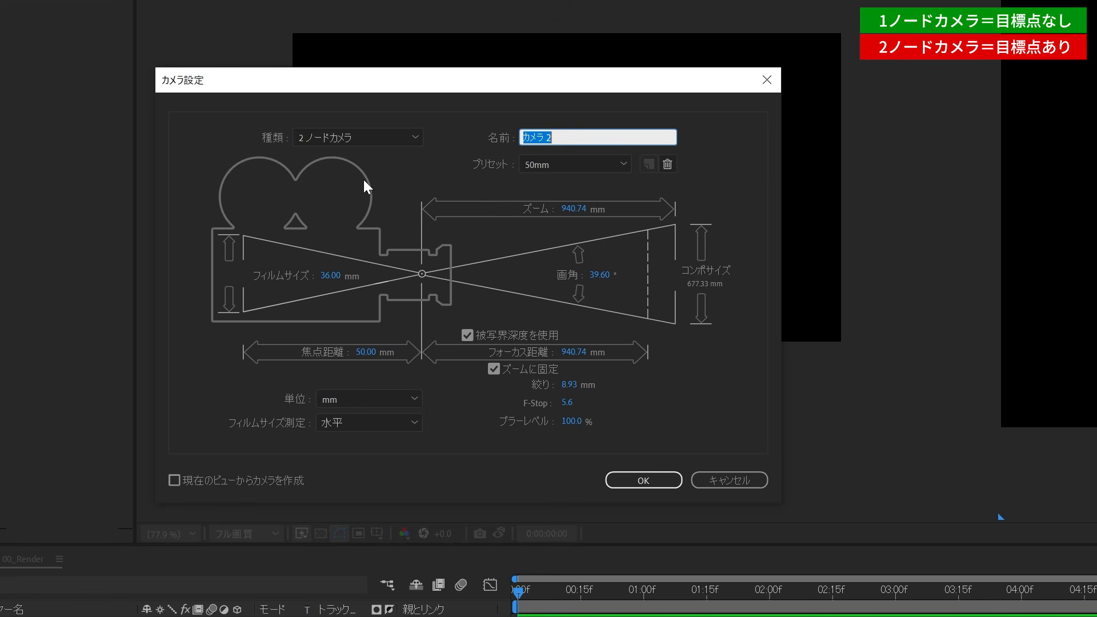
click(372, 141)
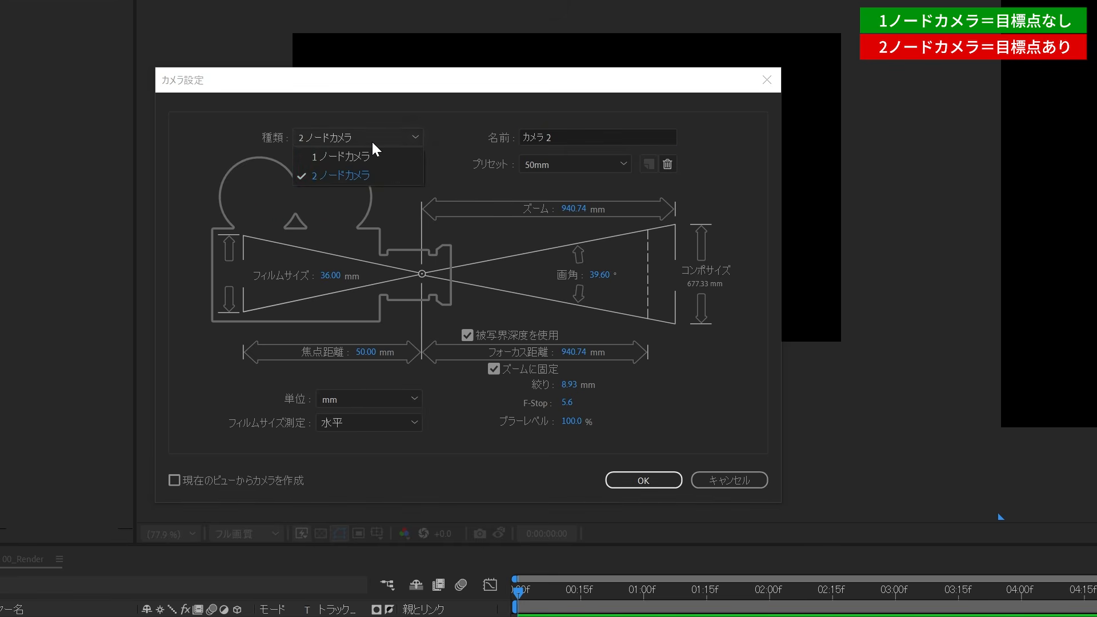
click(369, 177)
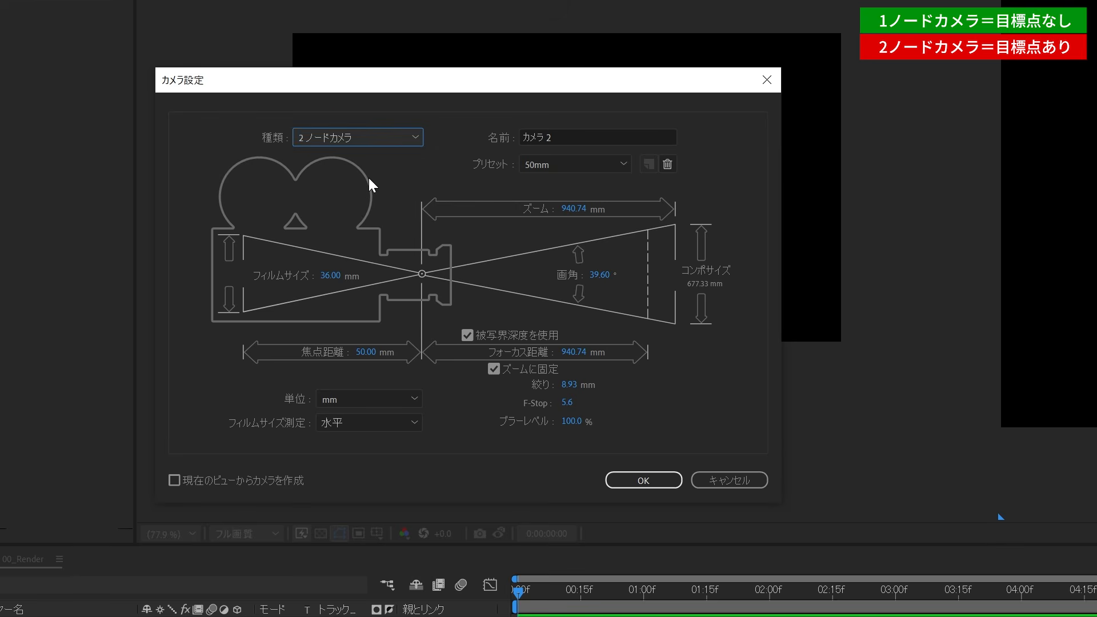
click(637, 485)
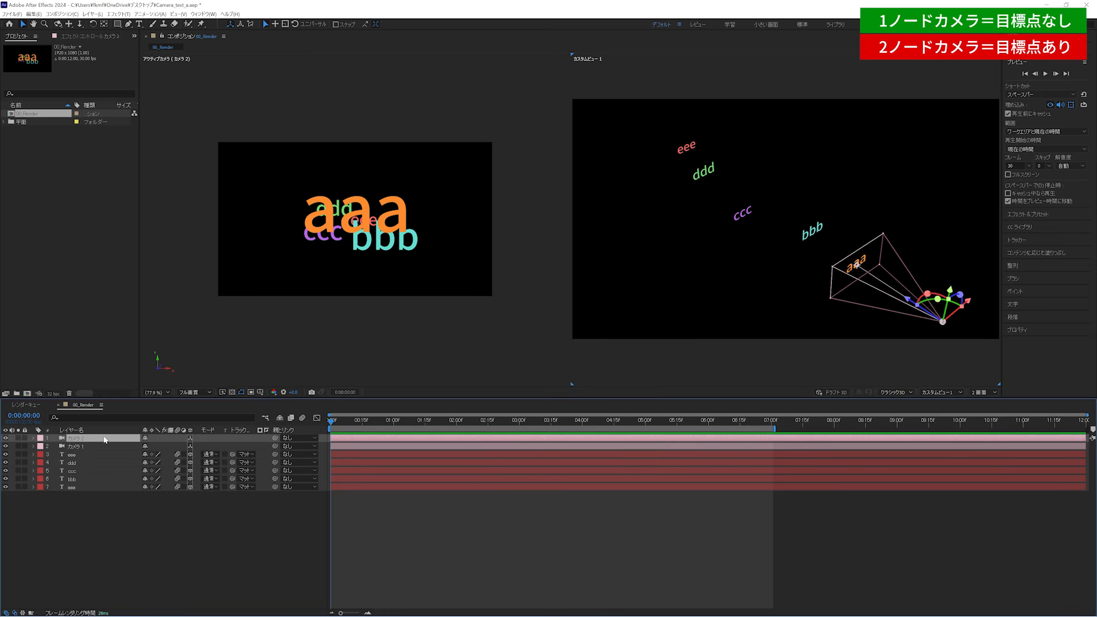
- Check the new camera's auto-orientation setting, keeping it oriented towards the point of interest
right_click(91, 519)
mouse_move(137, 237)
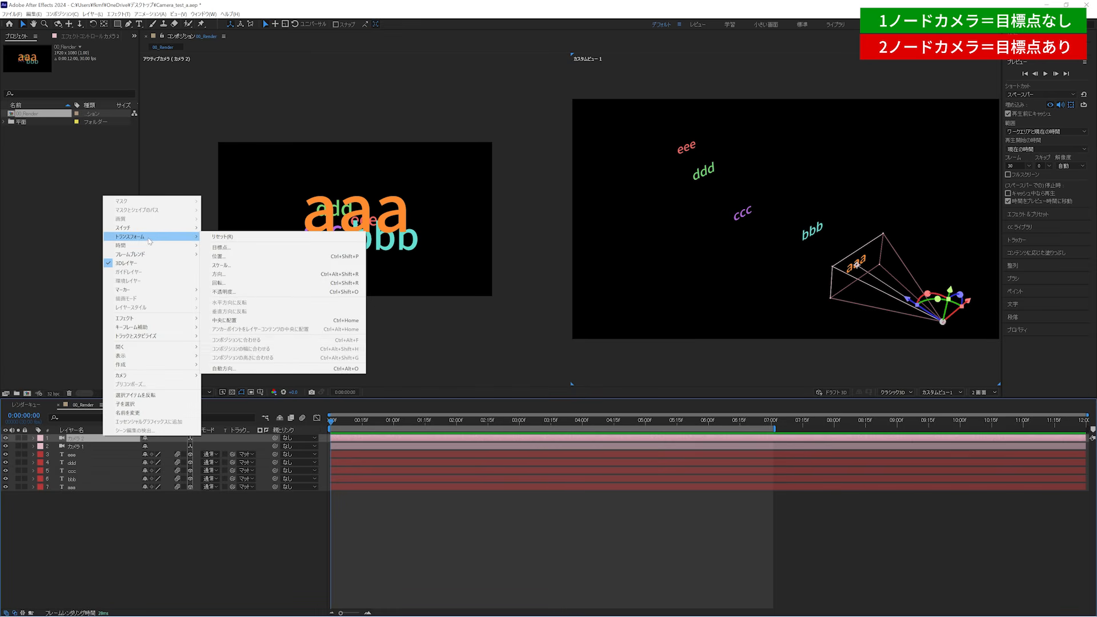
click(265, 369)
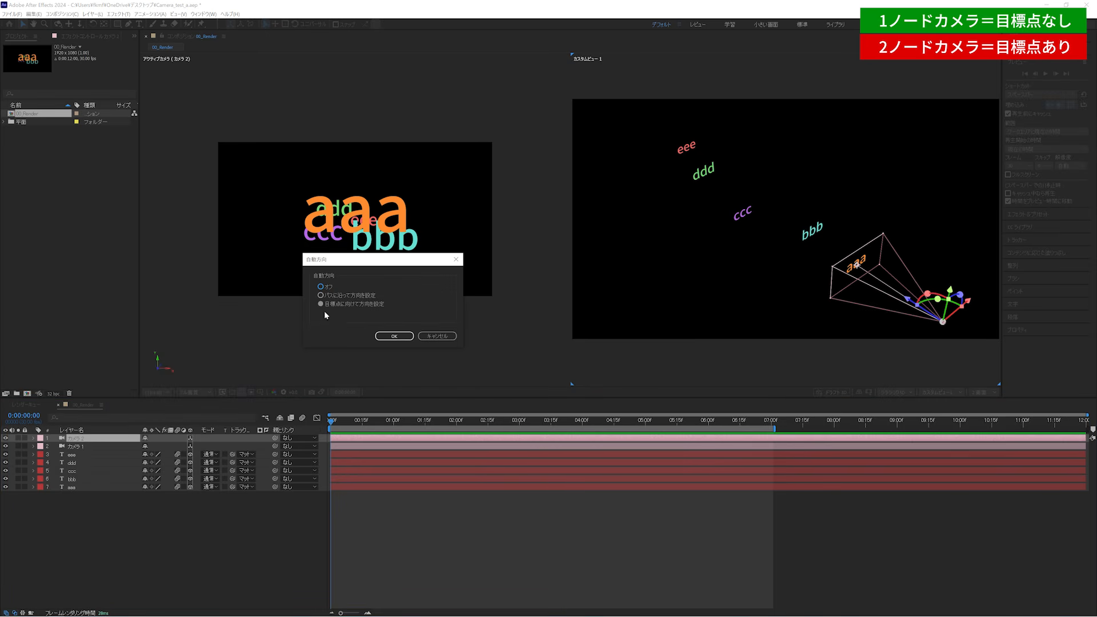
click(394, 336)
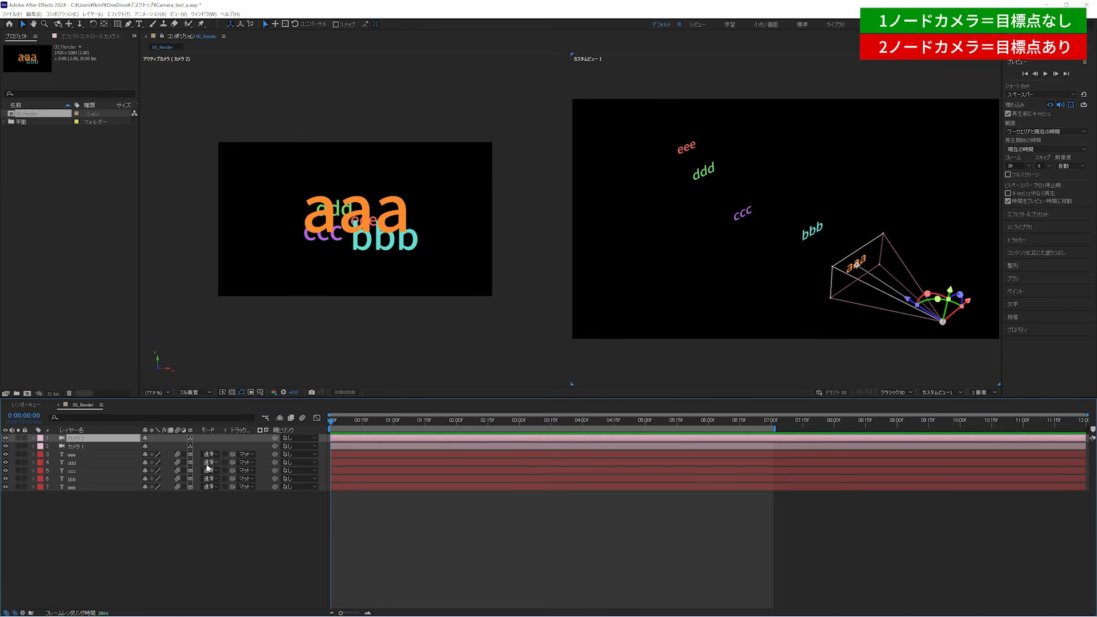
click(148, 527)
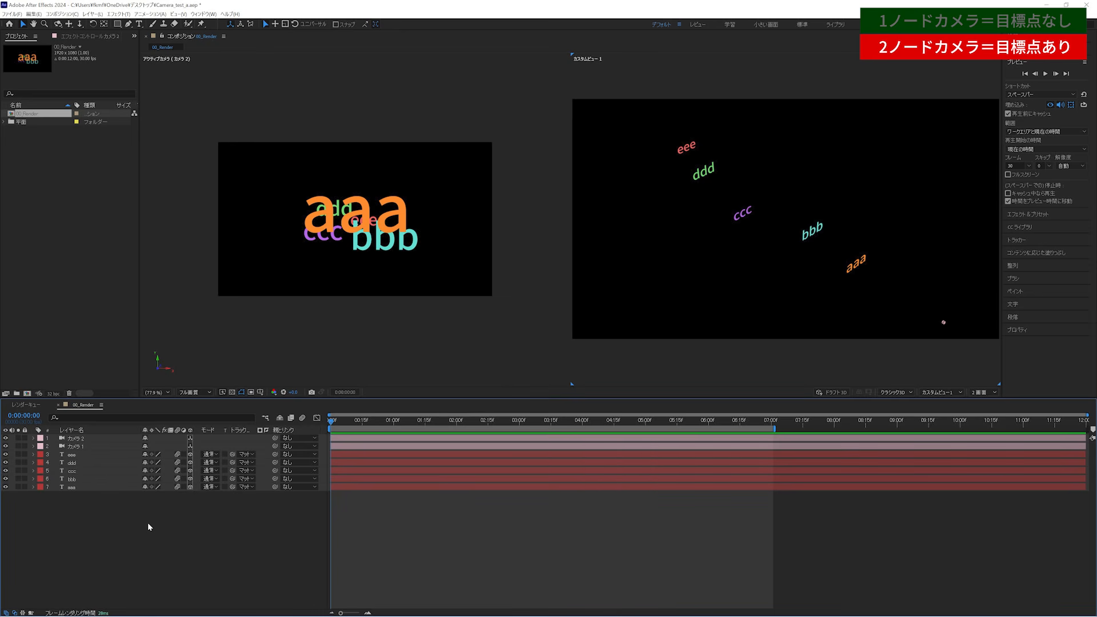
- Create a new null object and make it a 3D layer
key(ctrl+alt+shift+y)
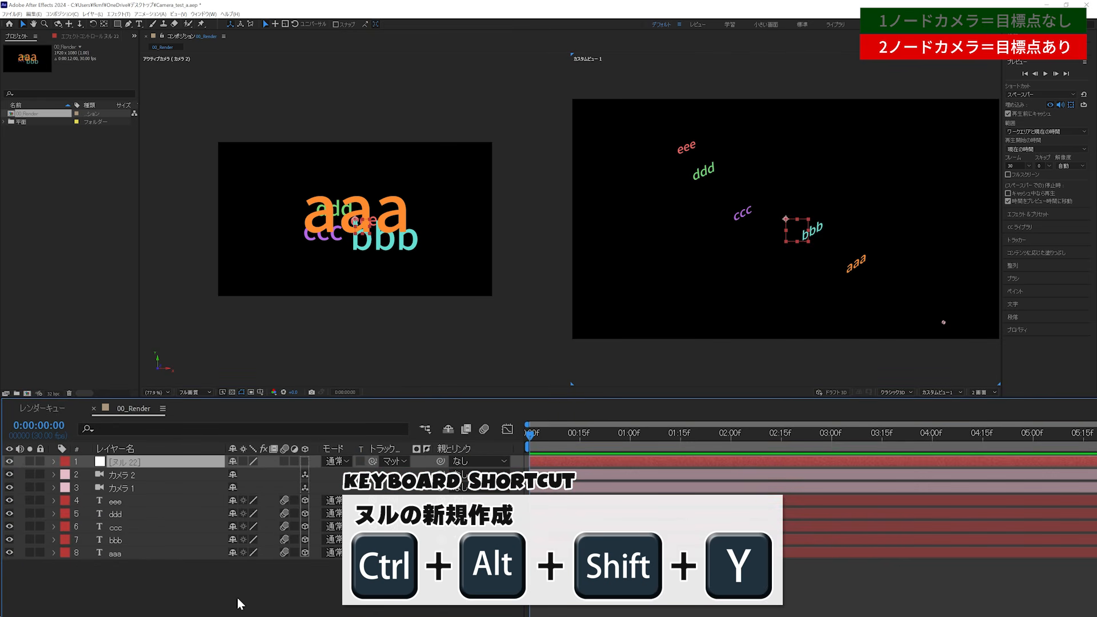
click(306, 462)
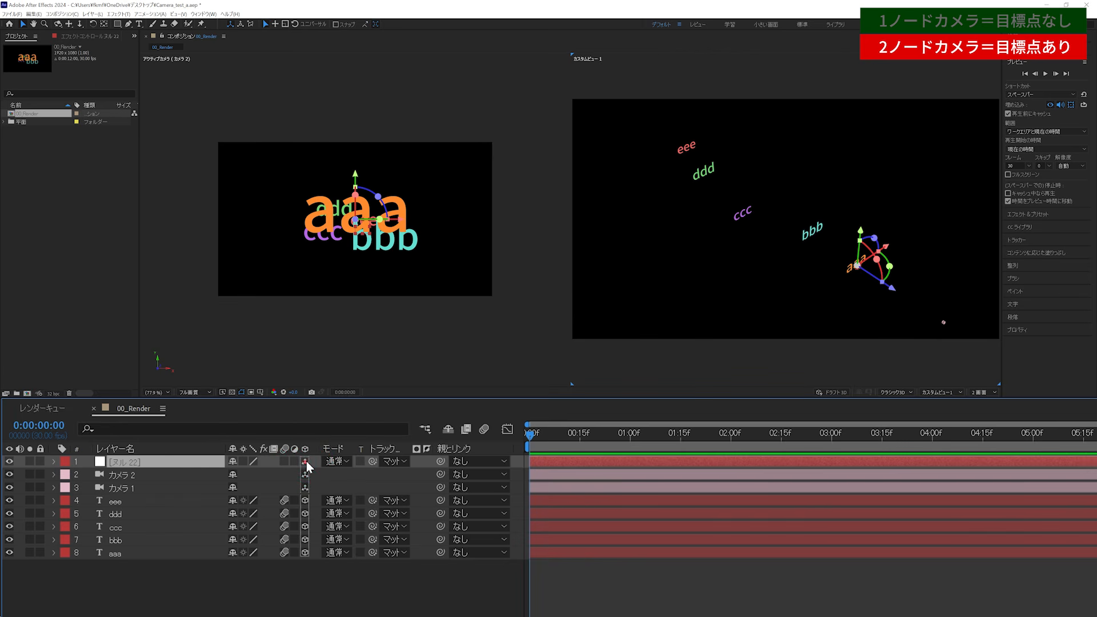
- Copy the position of カメラ 2 onto the null, and parent カメラ 2 to the null
ctrl+click(134, 478)
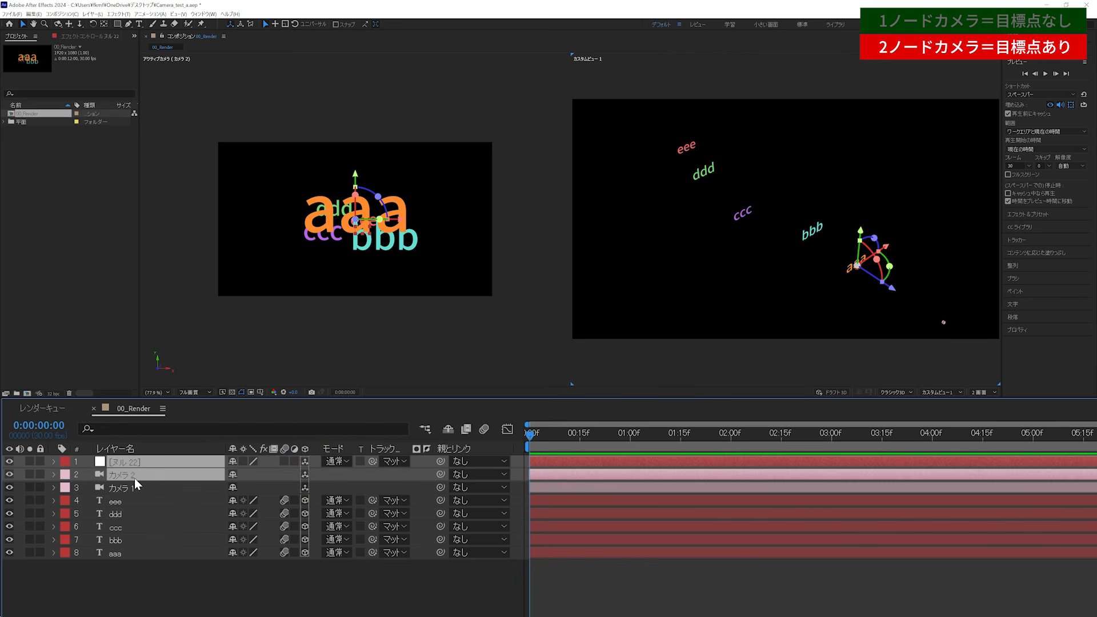
key(p)
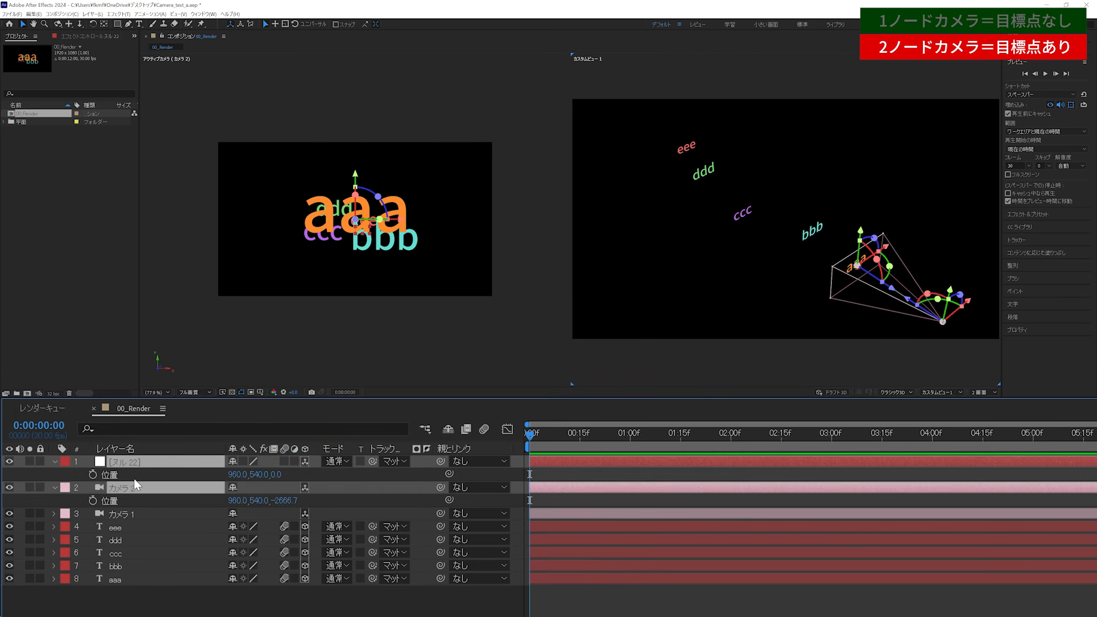
click(110, 500)
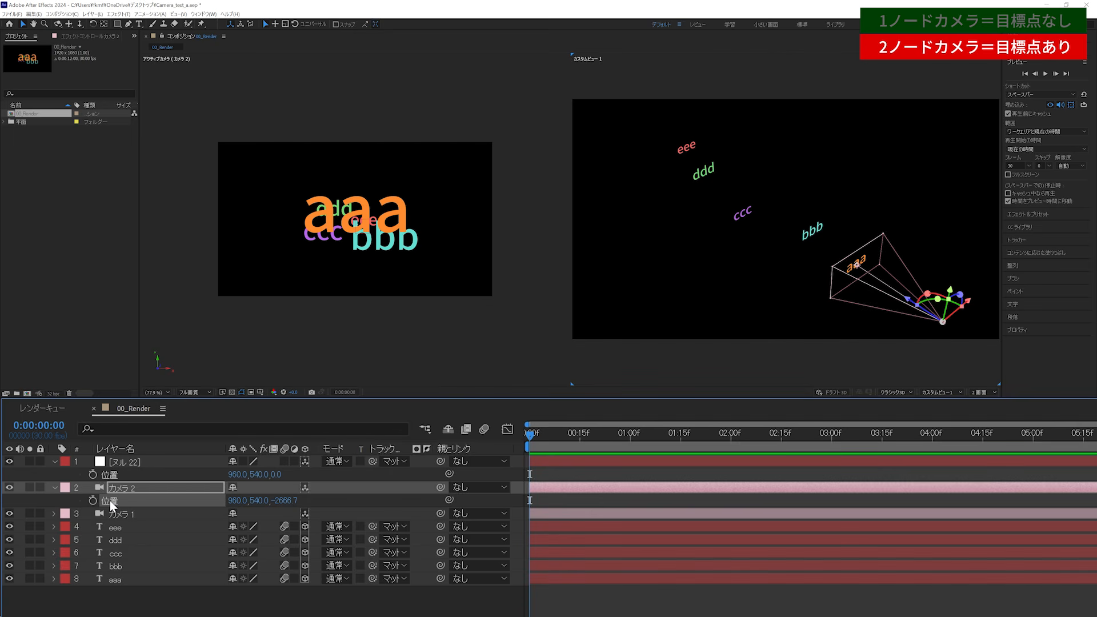
click(115, 478)
key(ctrl+v)
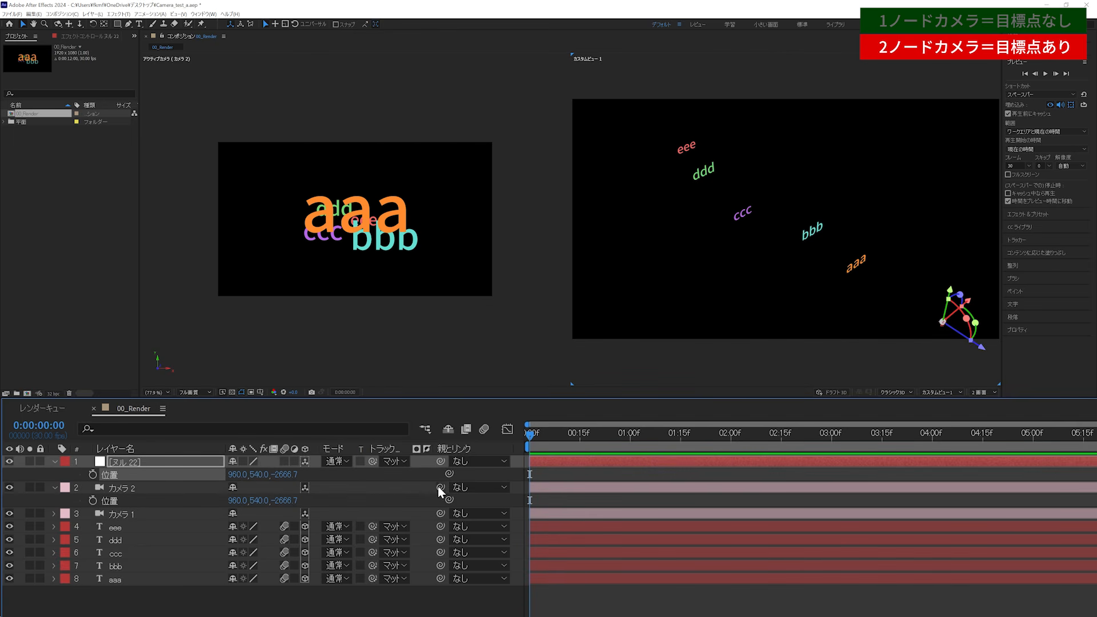
drag(440, 487, 178, 465)
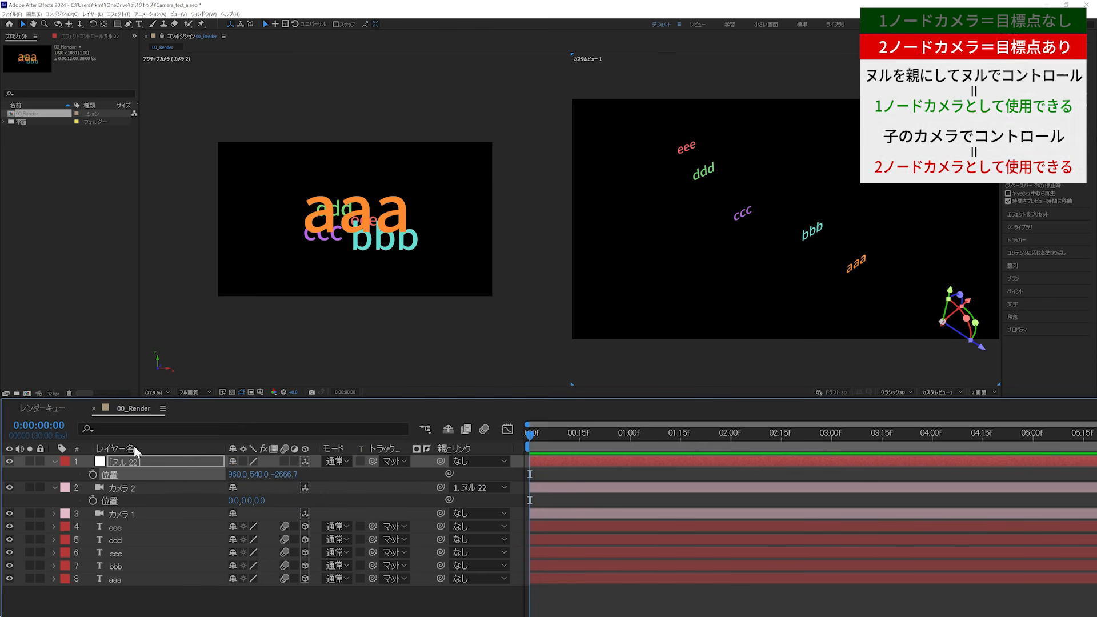
- Keyframe the null's position from the start to a Z value of 8000 at 0:00:03:29, and preview the camera move
click(93, 475)
drag(616, 432, 930, 464)
click(285, 474)
text(800)
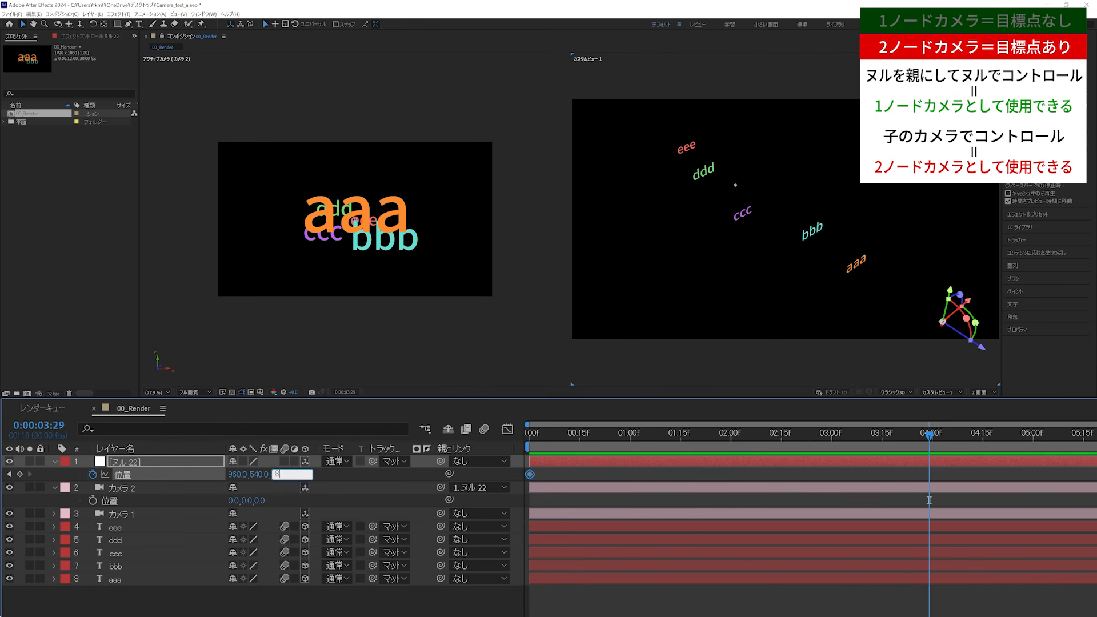
key(Return)
key(space)
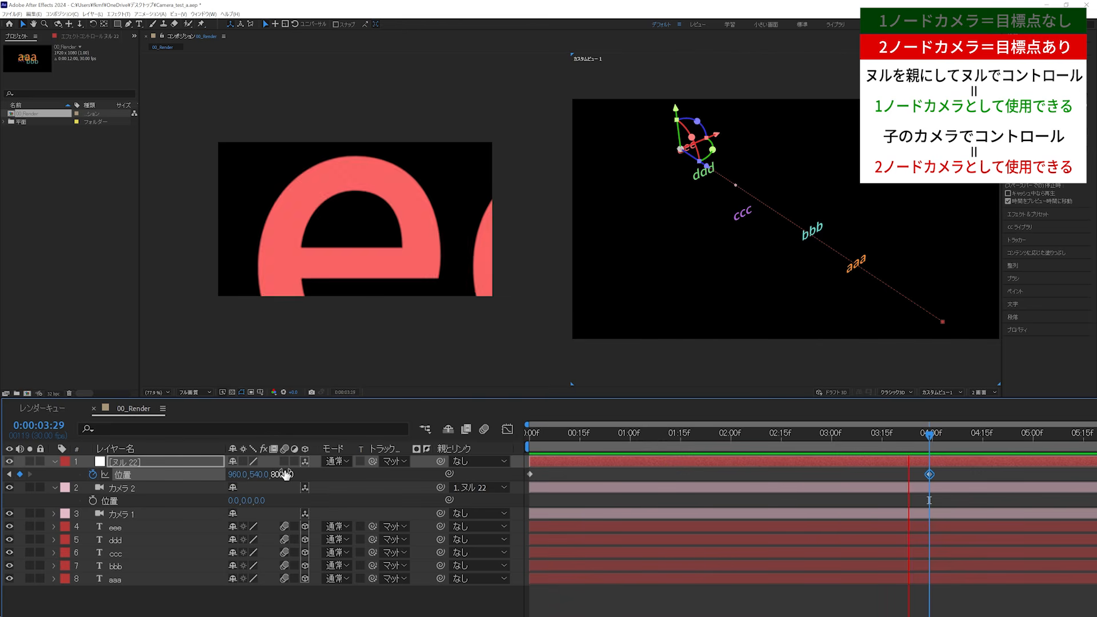
key(space)
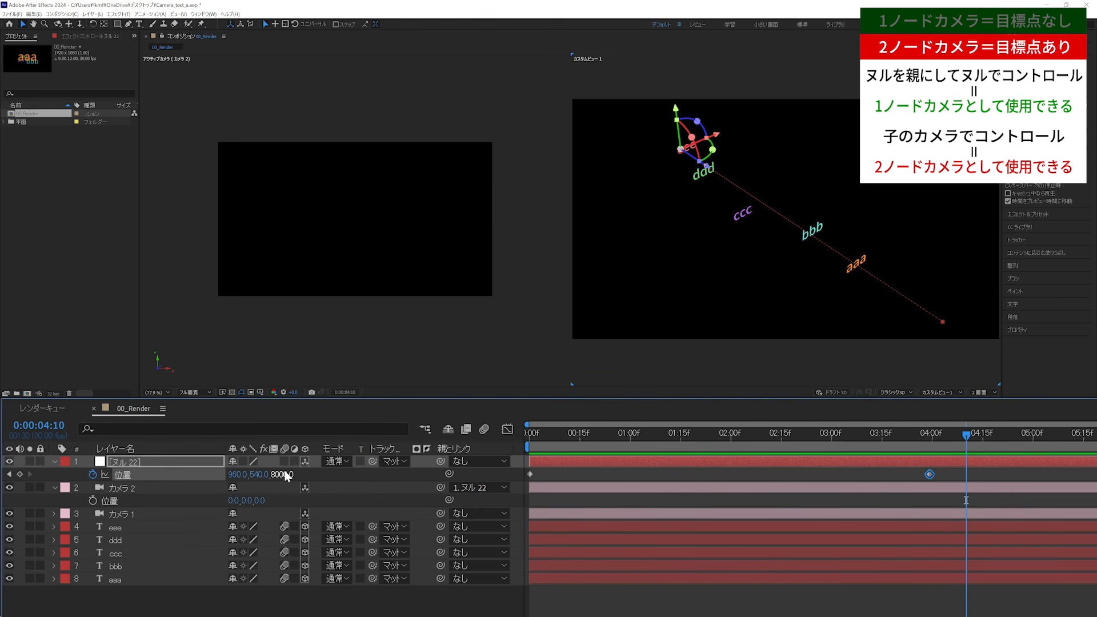
- Return to the first frame and remove the null's position animation
key(Home)
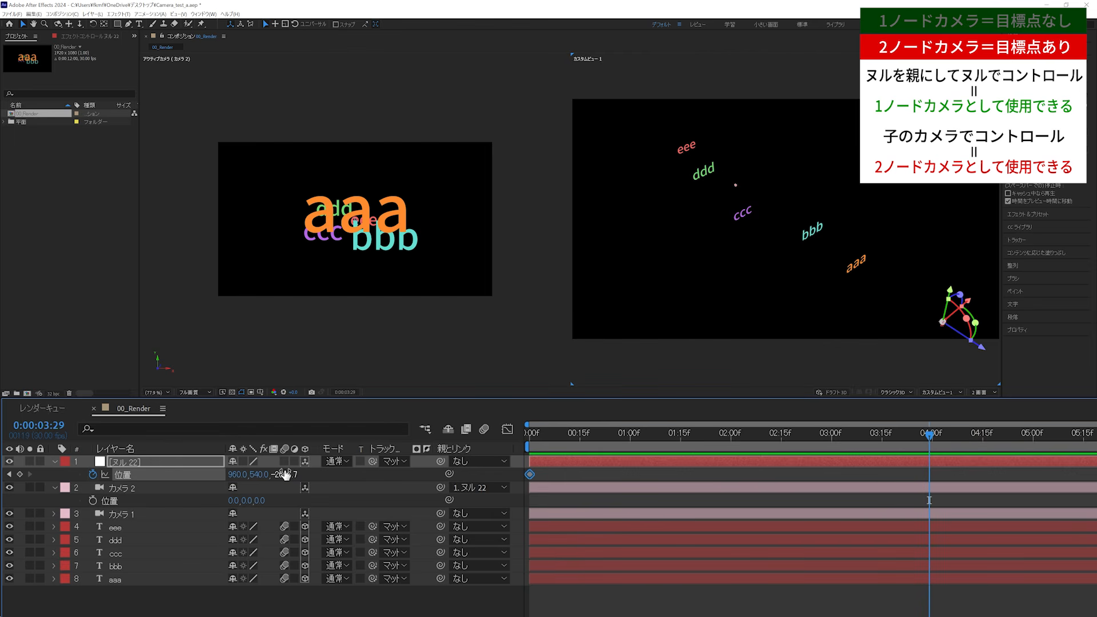
click(93, 474)
- Keyframe the position of カメラ 2 from the start to a Z value of 12000 at 0:00:03:29, and preview the move
click(141, 490)
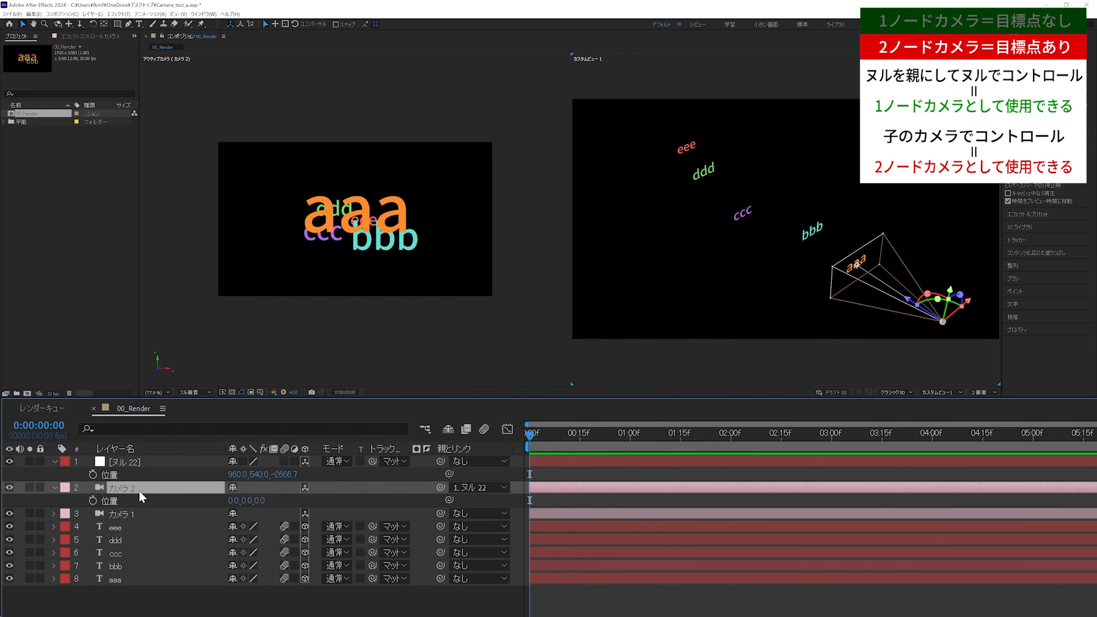
click(92, 500)
click(931, 434)
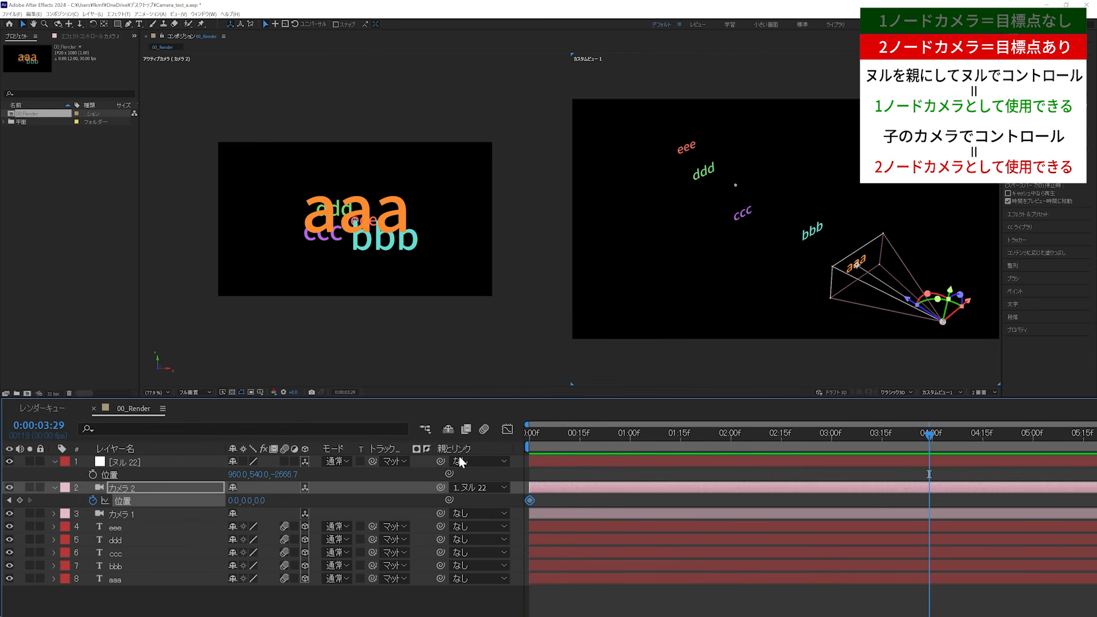
click(260, 501)
text(12000)
key(Return)
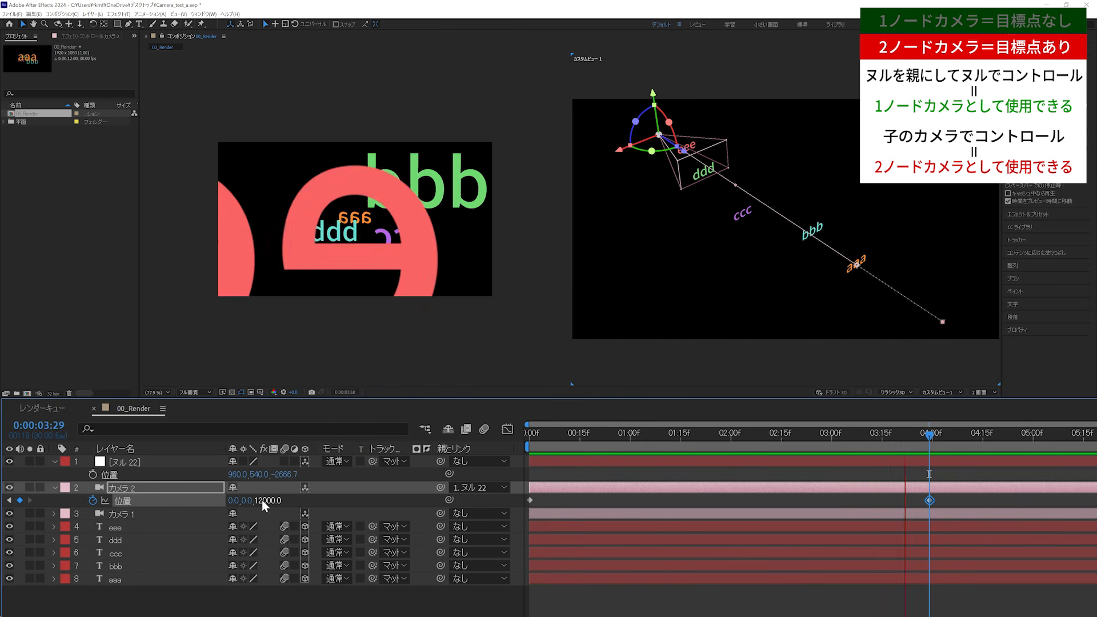
- Undo the position keyframes on カメラ 2 and return to the first frame
key(ctrl+z)
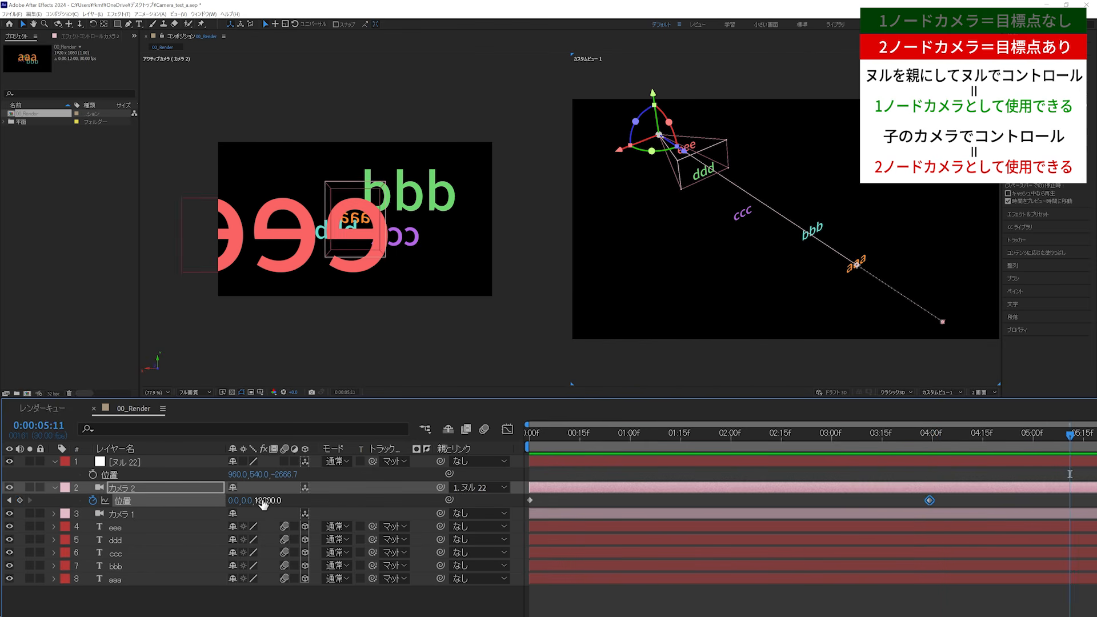
key(ctrl+z)
key(Home)
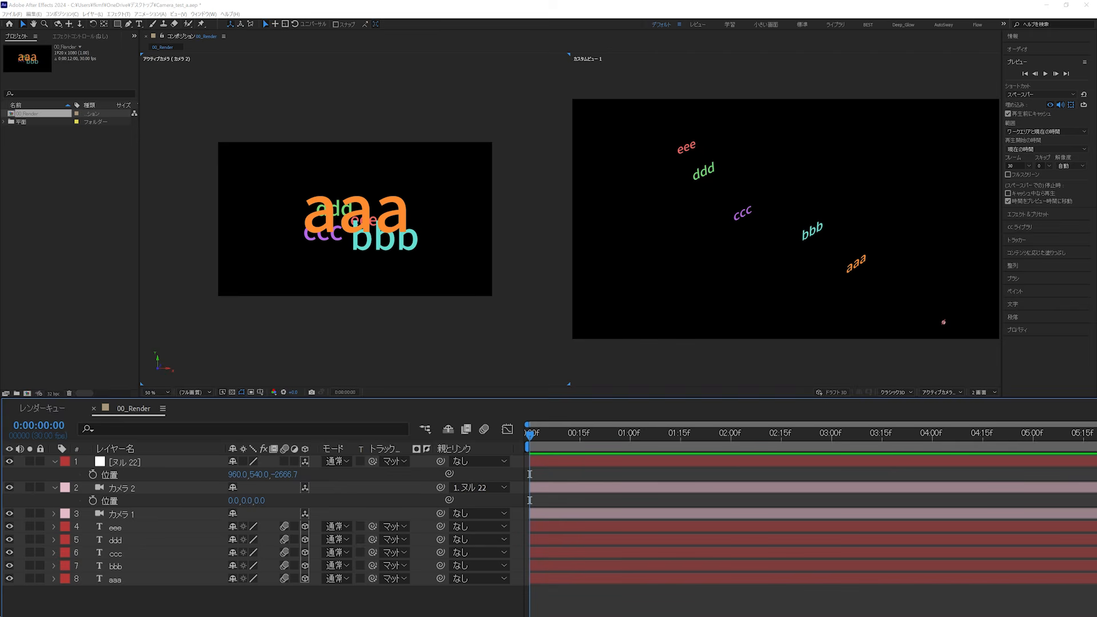
- Create another camera with the settings offered, and reveal its transform properties
key(ctrl+alt+shift+c)
key(Return)
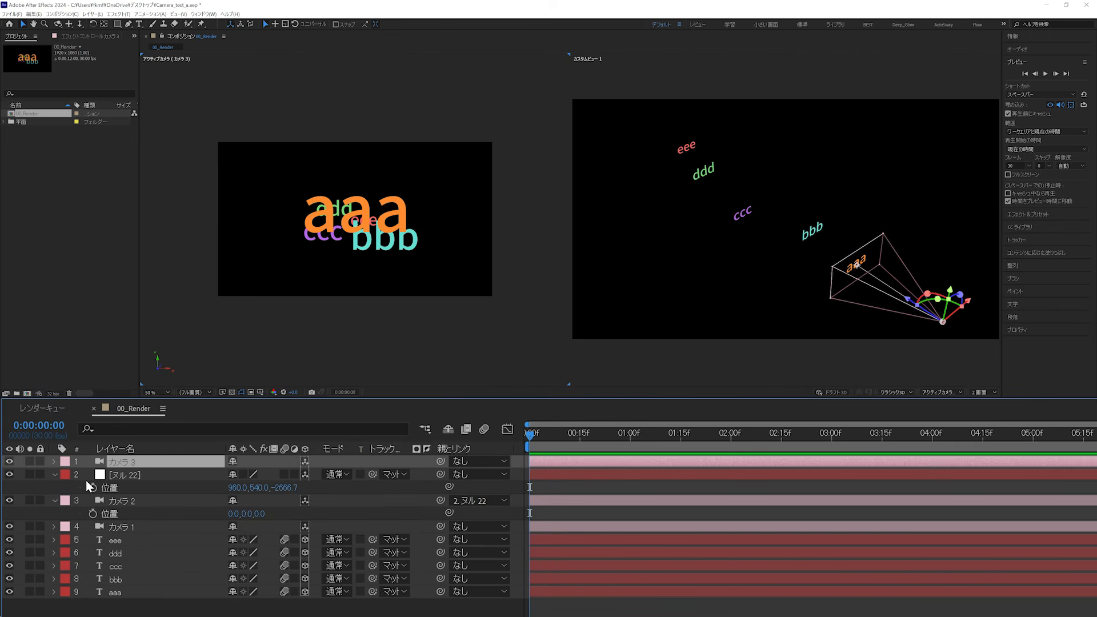
click(54, 461)
click(67, 475)
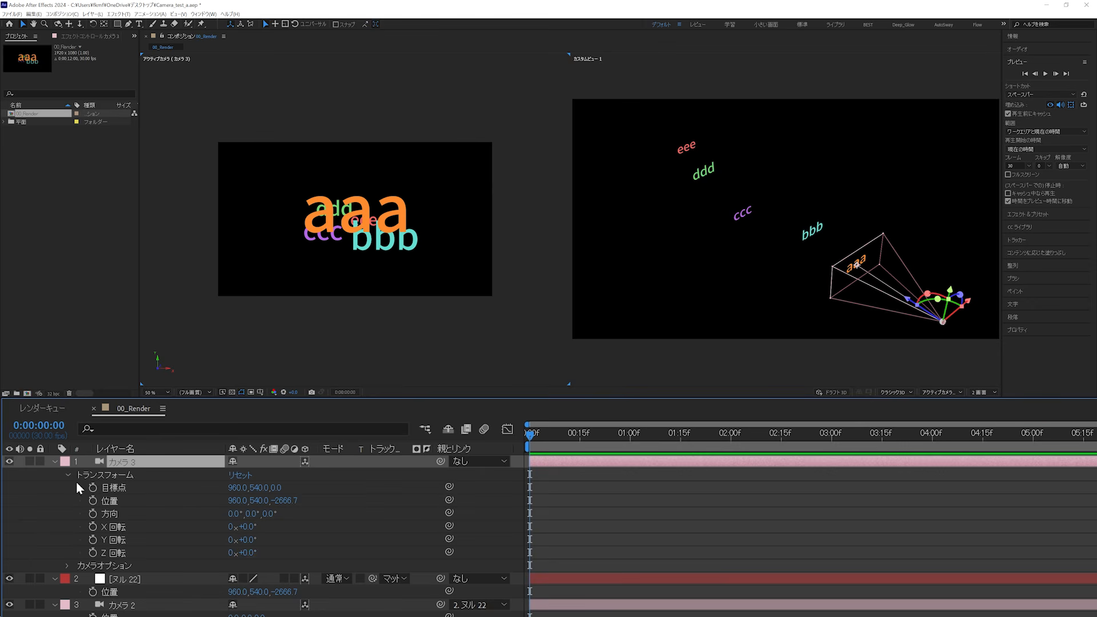
- Add the expression transform.position to the point of interest of カメラ 3, linking it to the camera's own position
alt+click(92, 488)
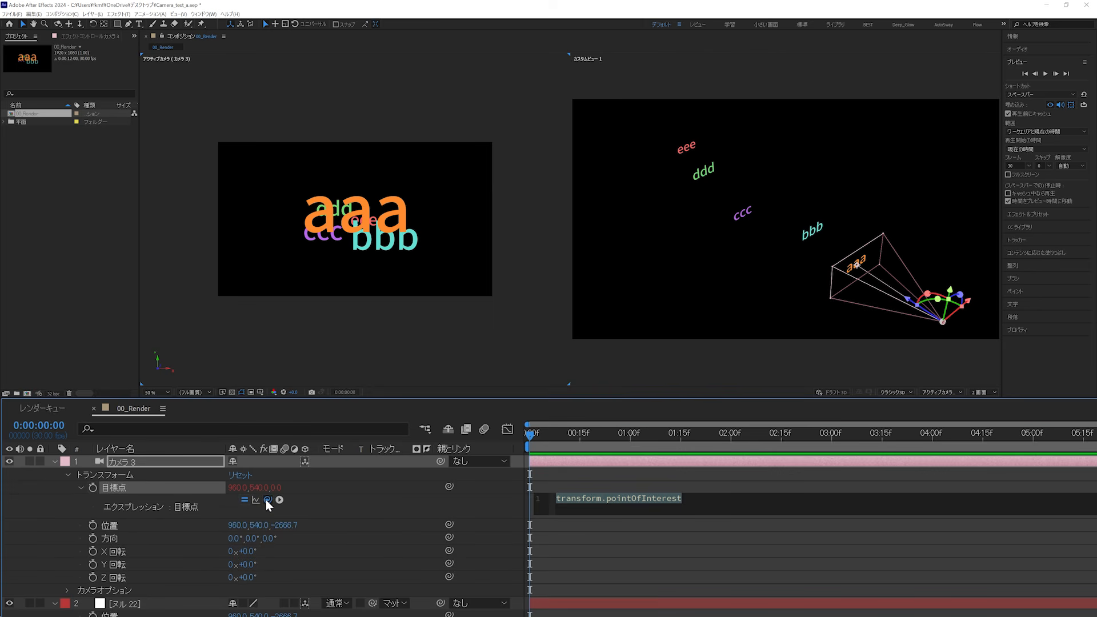
drag(267, 500, 113, 523)
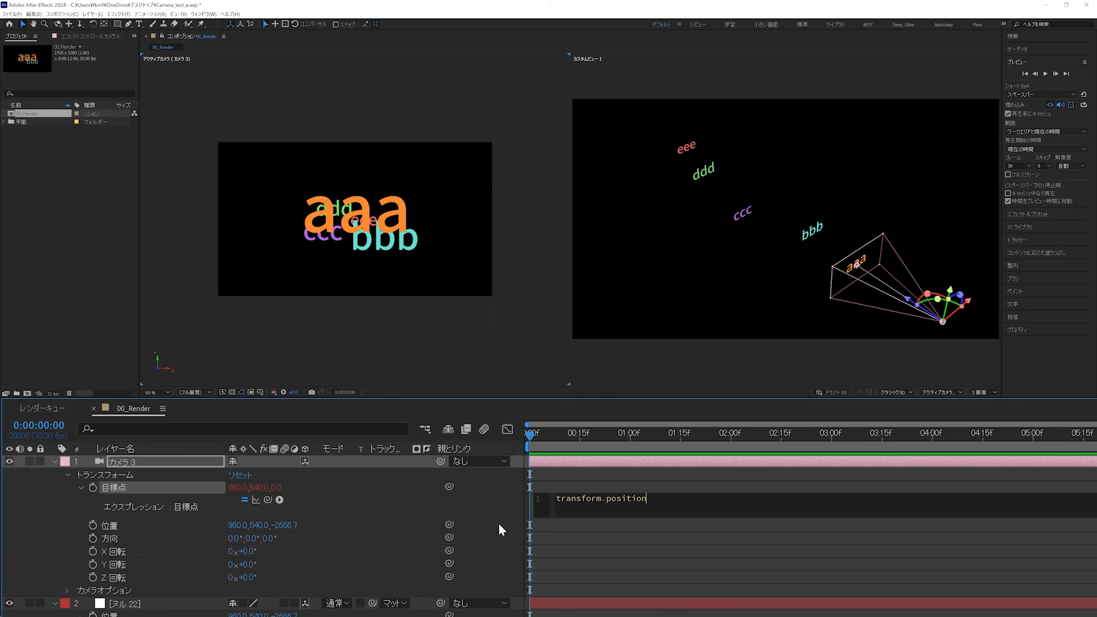
click(630, 522)
click(856, 463)
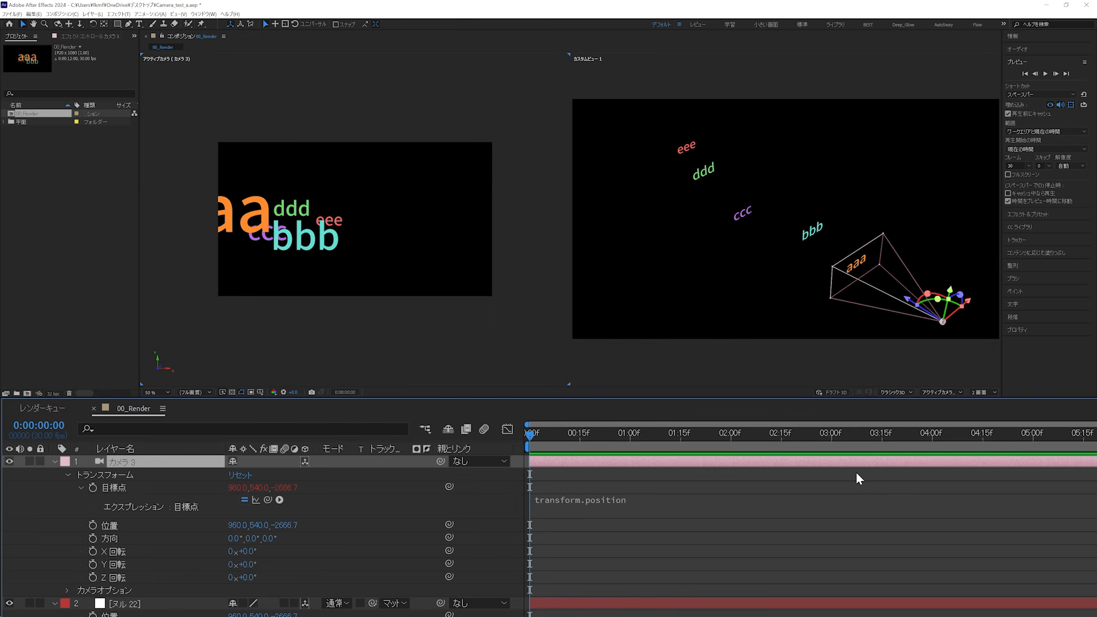
- Keyframe the position of カメラ 3 from the start to a Z value of 8000 at 0:00:03:29, and preview the move
click(93, 525)
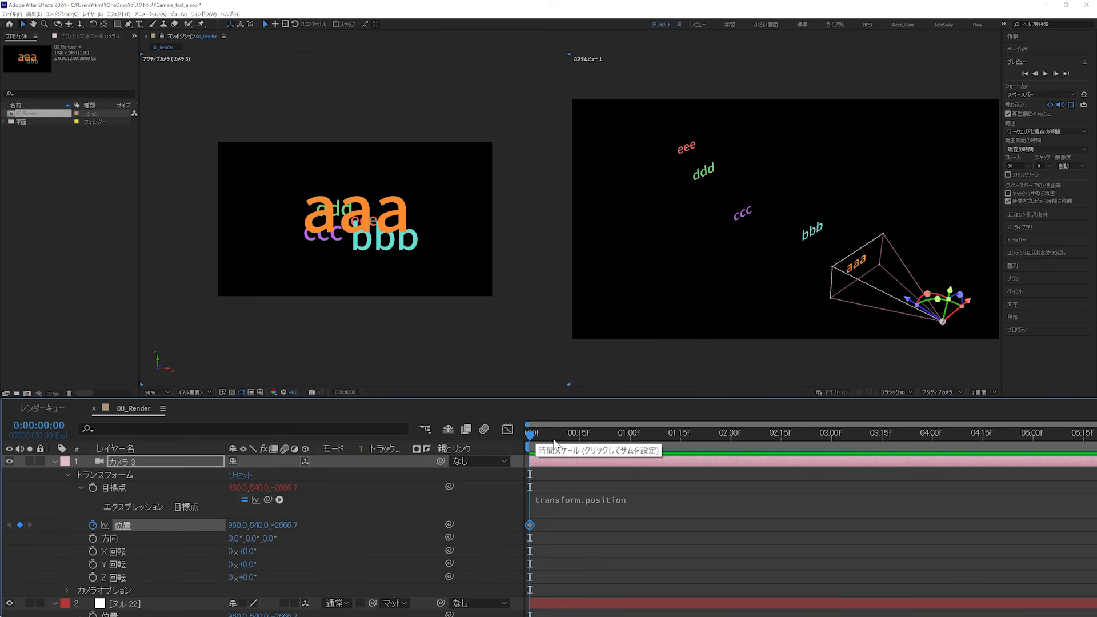
drag(554, 444, 929, 448)
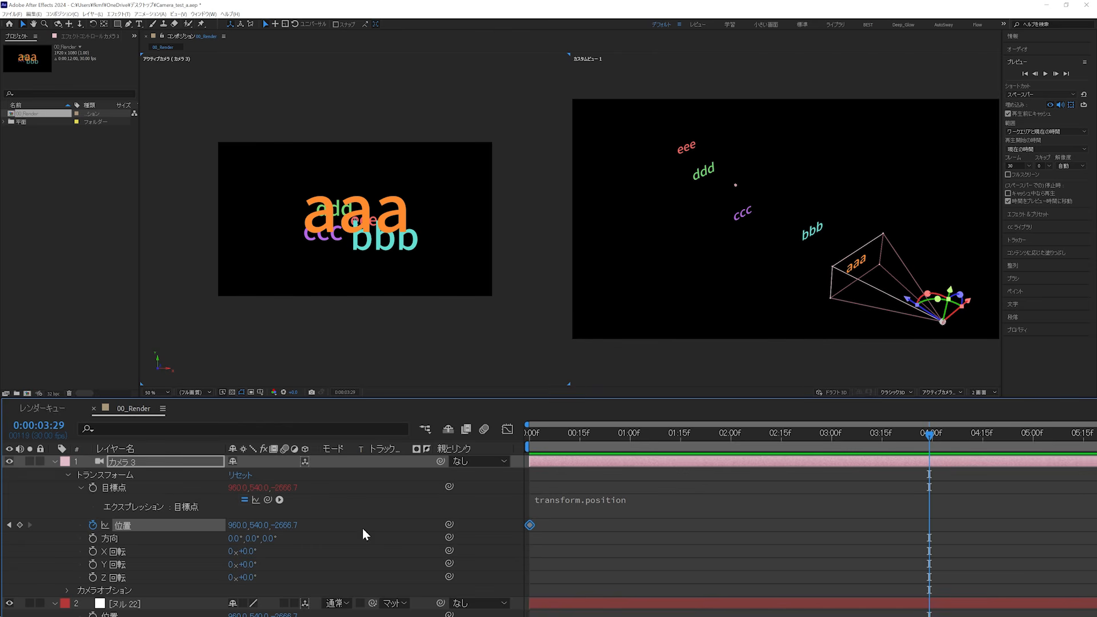
click(285, 525)
text(8000)
key(Return)
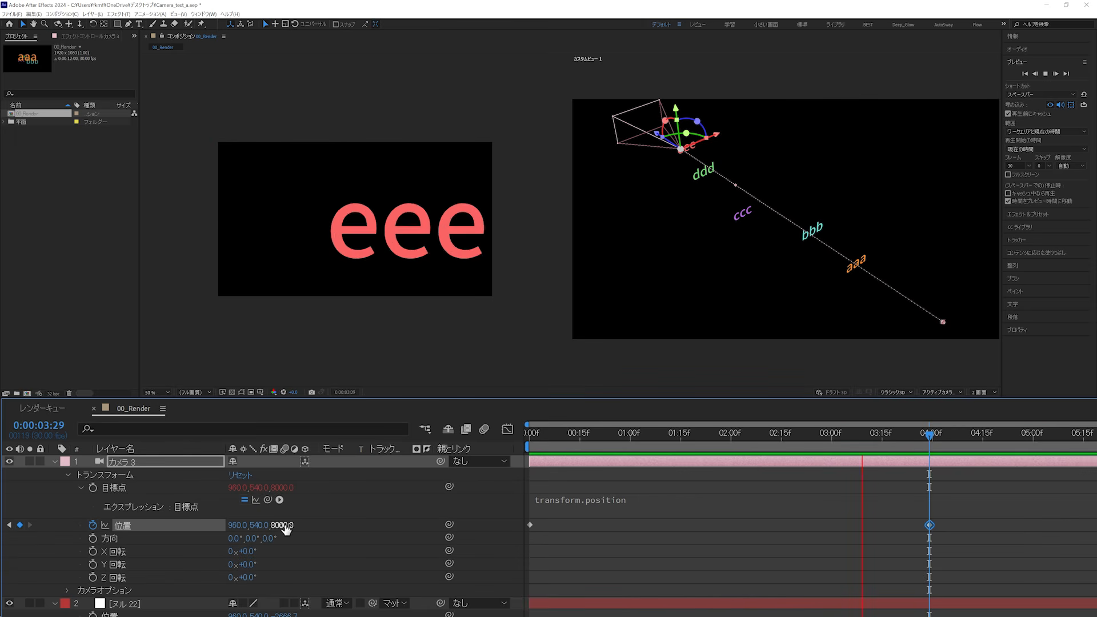
key(space)
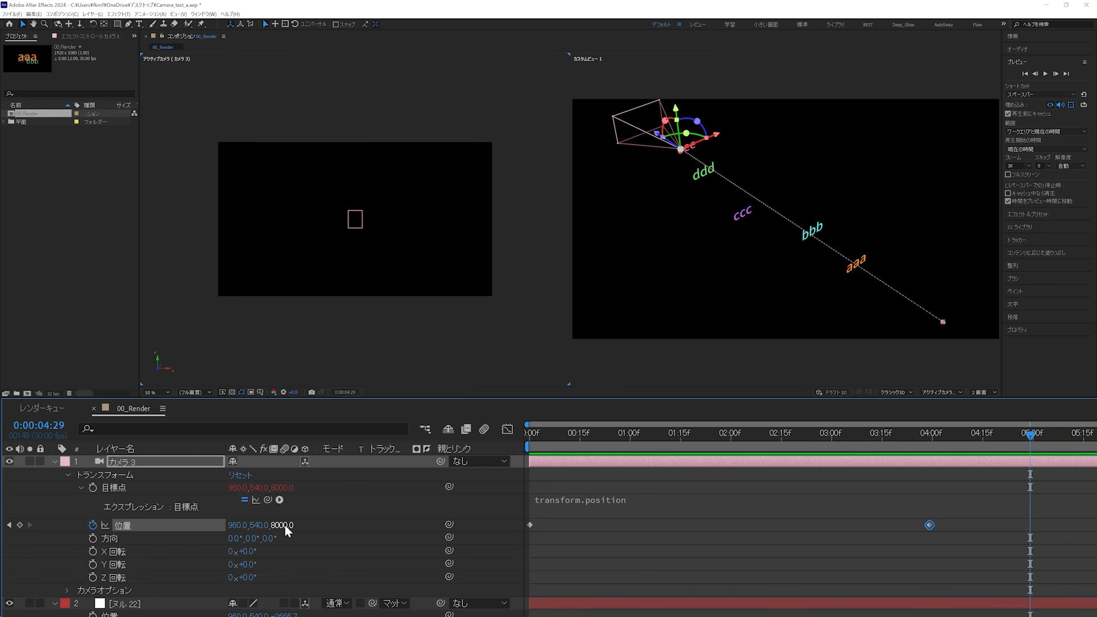
- Set the Z position of カメラ 3 to 6710 at 0:00:04:29
click(285, 525)
text(8273)
key(Return)
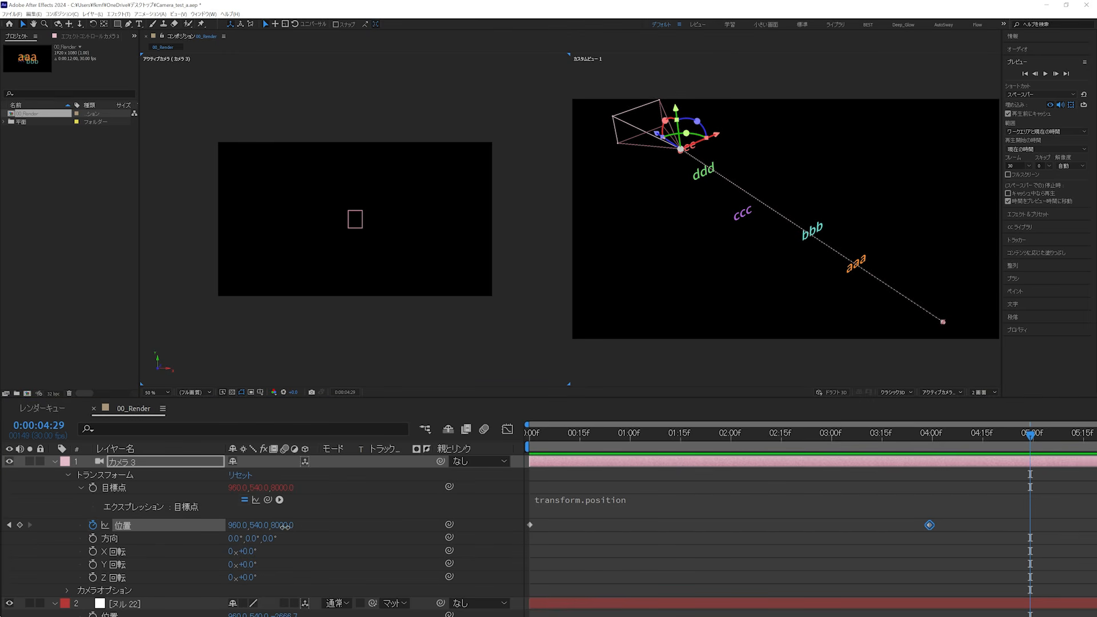
drag(539, 523, 355, 219)
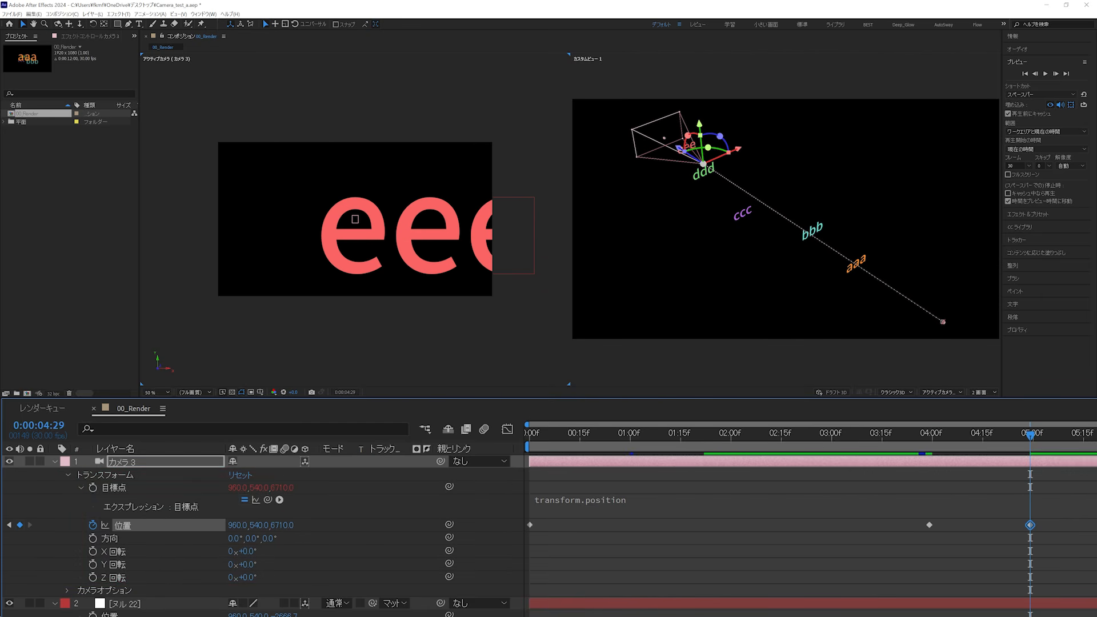
- Move カメラ 3 along its Z axis to about 1379.9 and remove its position keyframes
drag(680, 157, 775, 250)
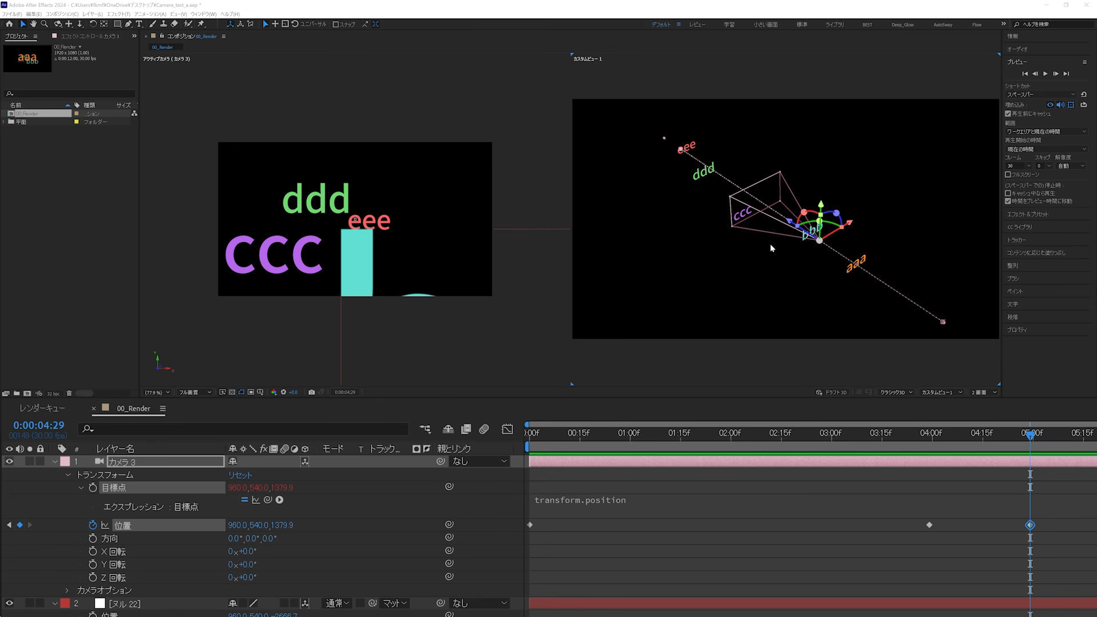
click(58, 479)
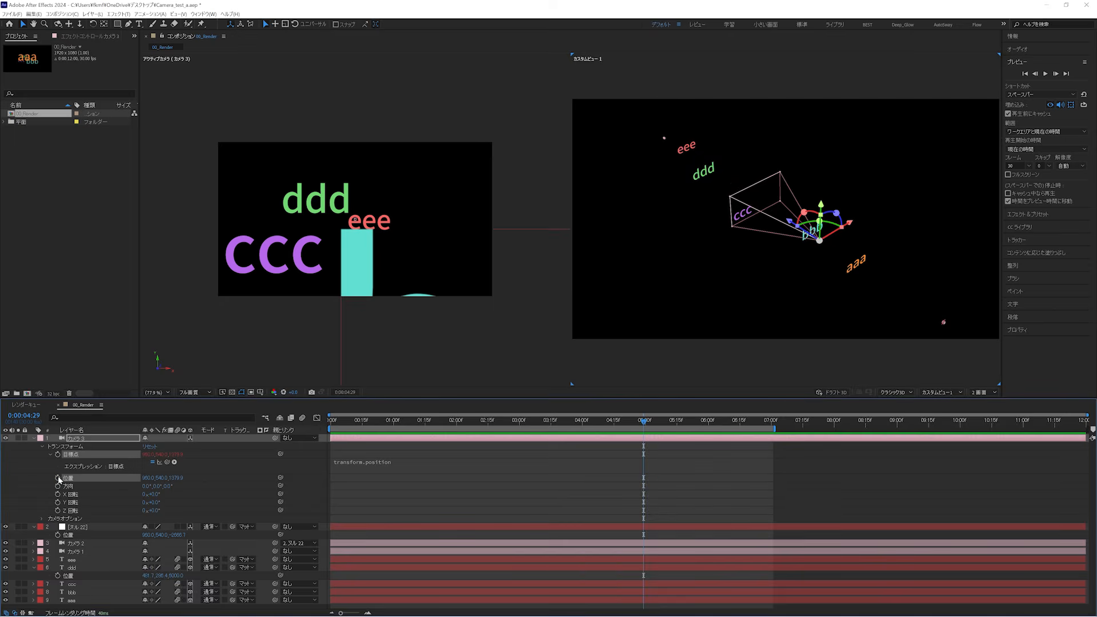
- Disable the point of interest expression of カメラ 3 and paste the position of the ddd layer into the point of interest
click(153, 462)
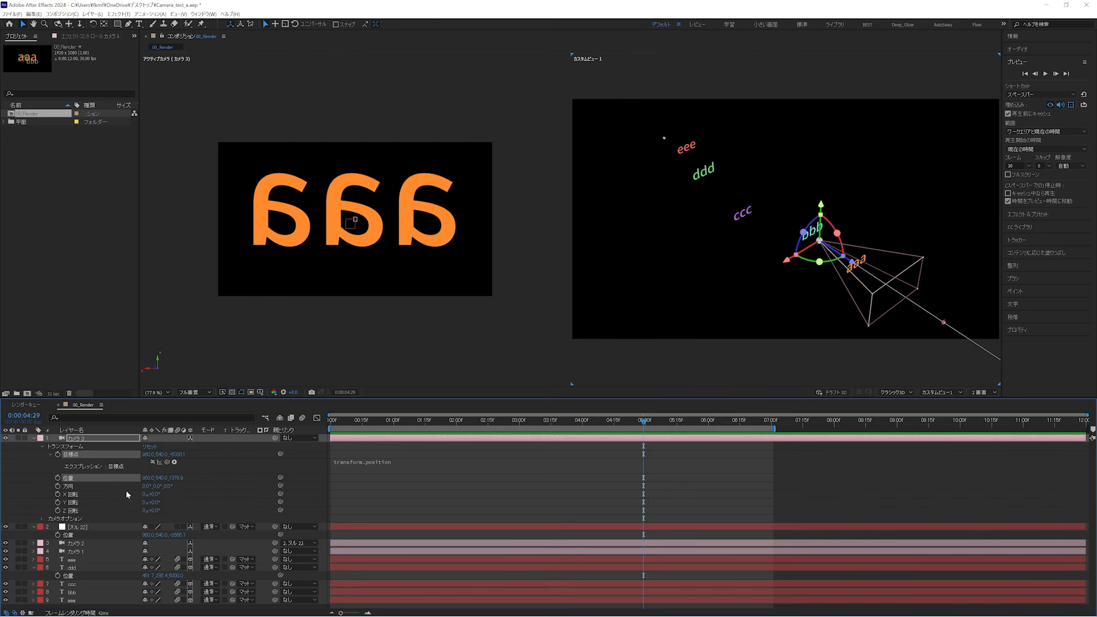
click(74, 576)
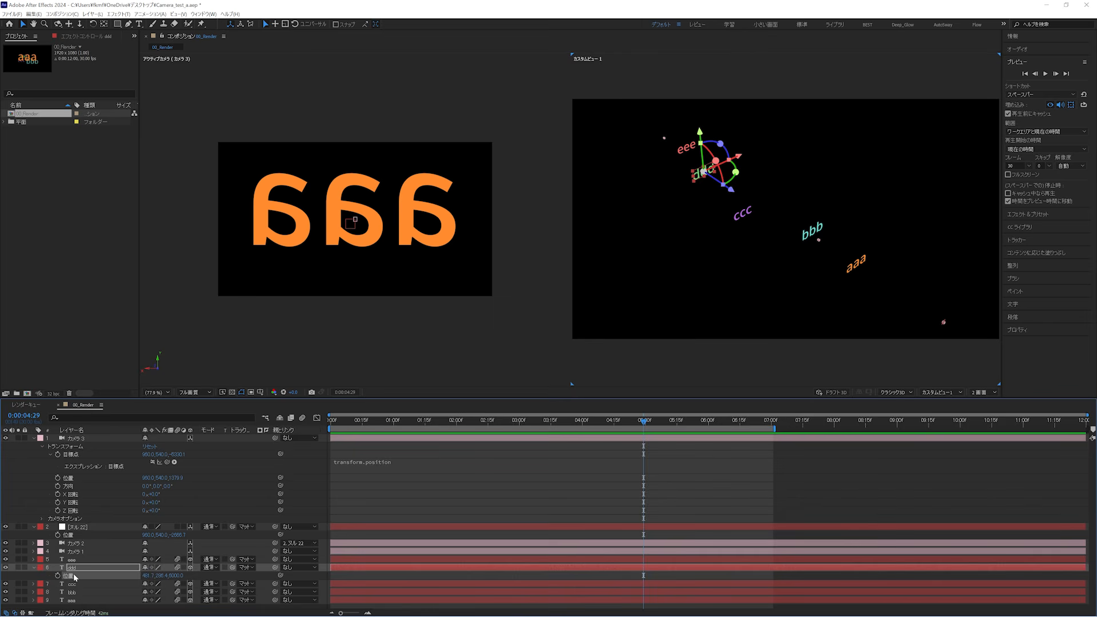
click(77, 455)
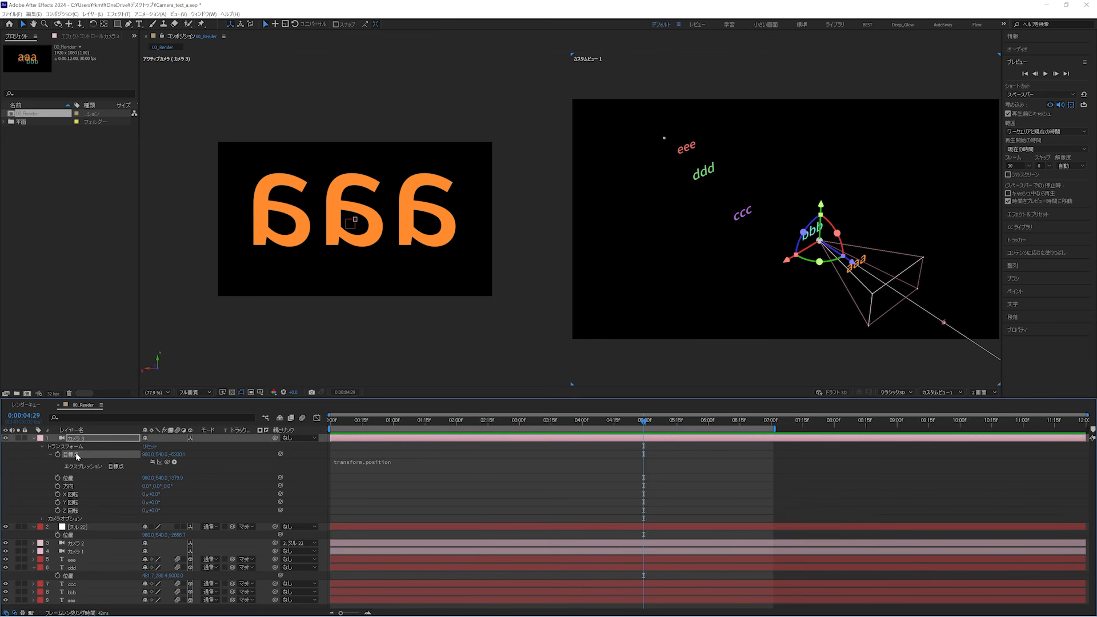
key(ctrl+v)
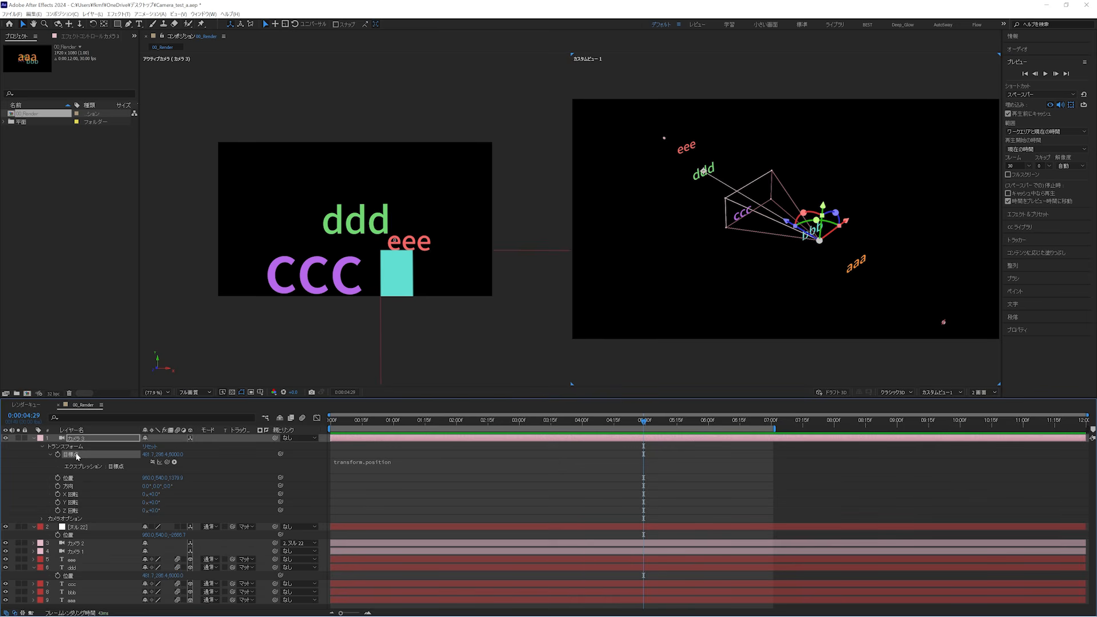
- Switch the orbit tool to orbiting around the camera's point of interest and the dolly tool to dollying to that point
click(290, 332)
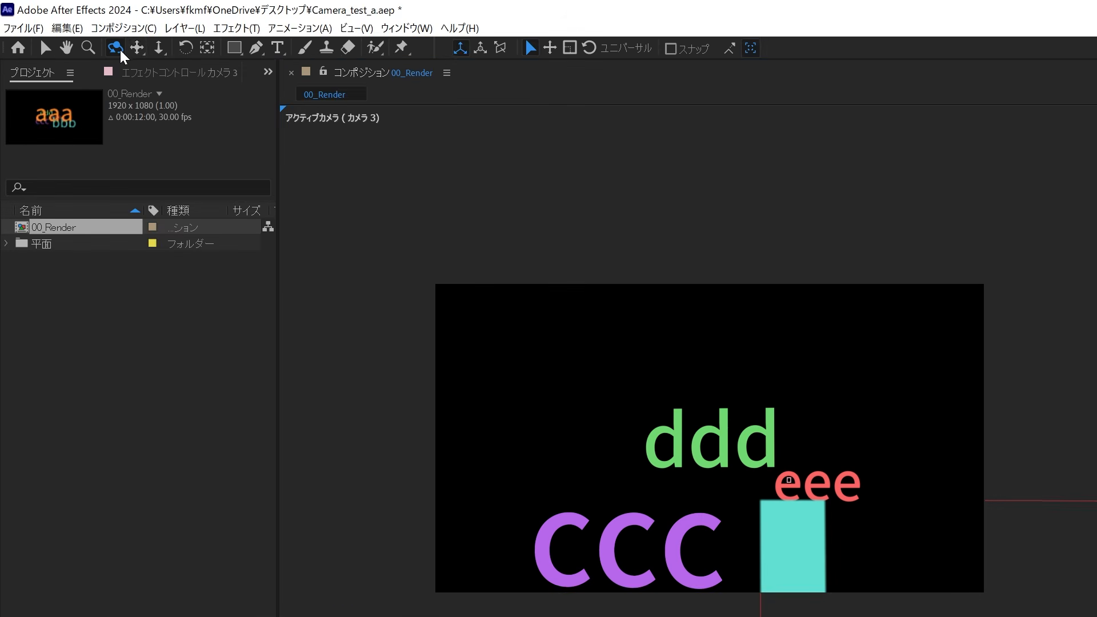
click(116, 48)
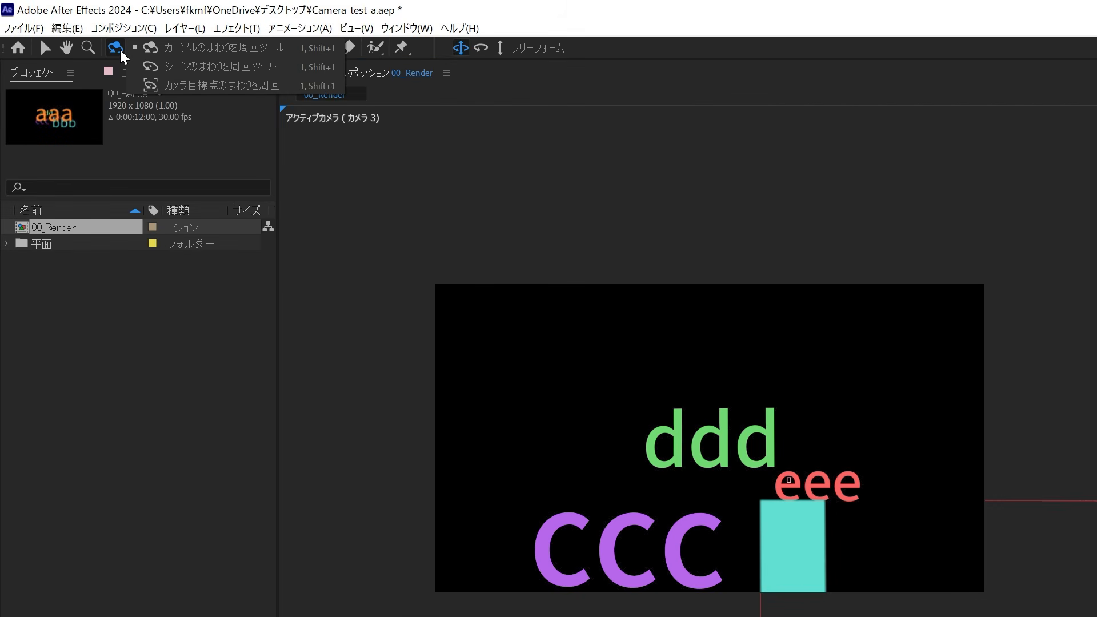
click(159, 85)
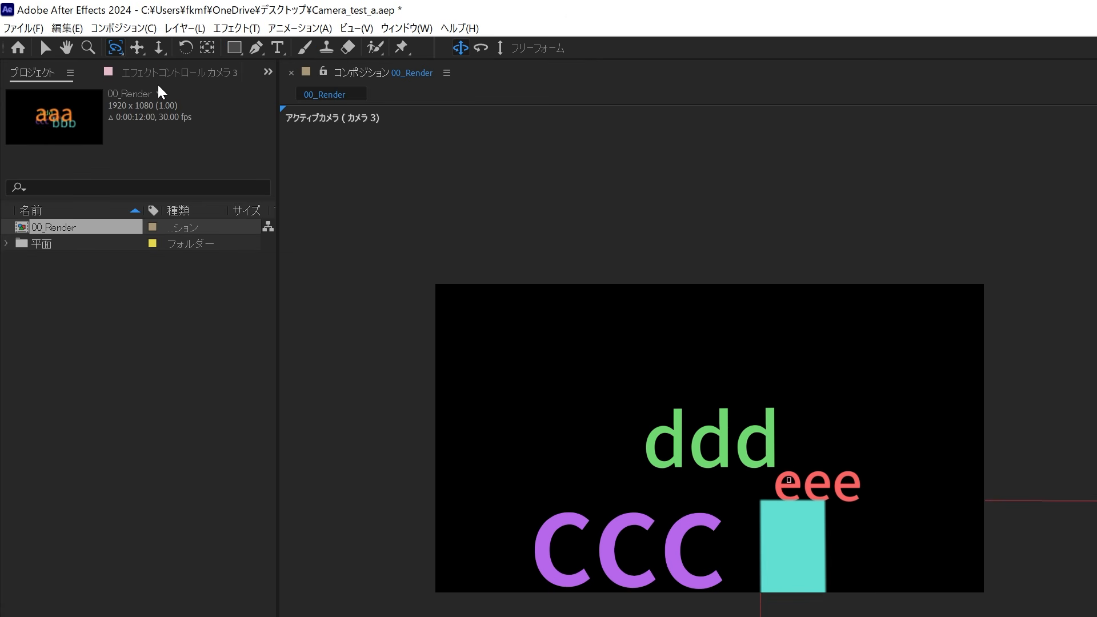
click(160, 48)
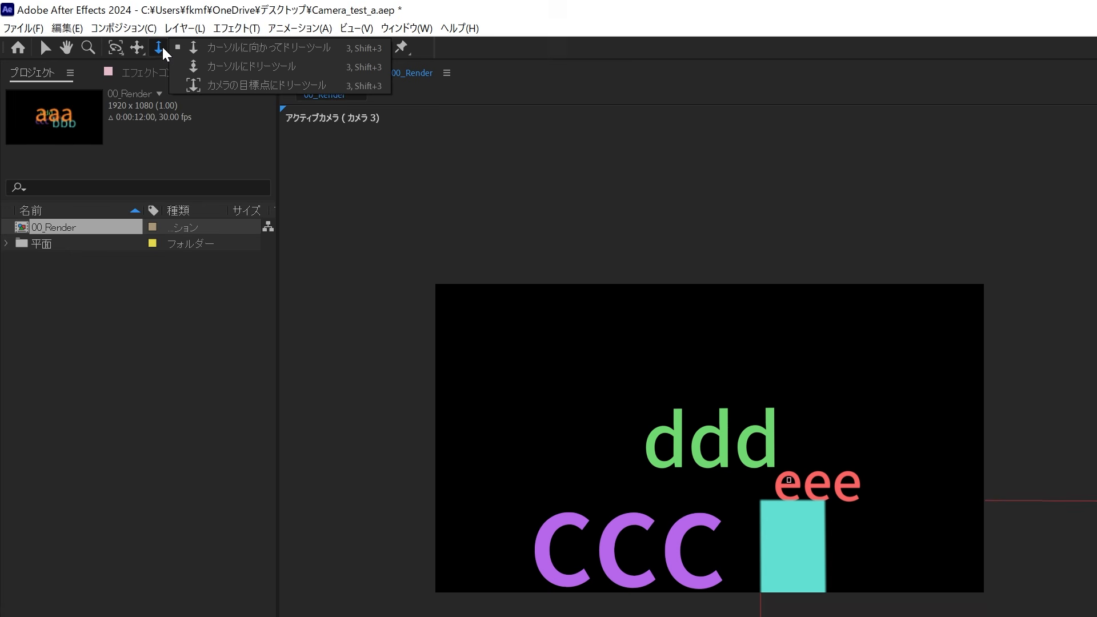
click(186, 80)
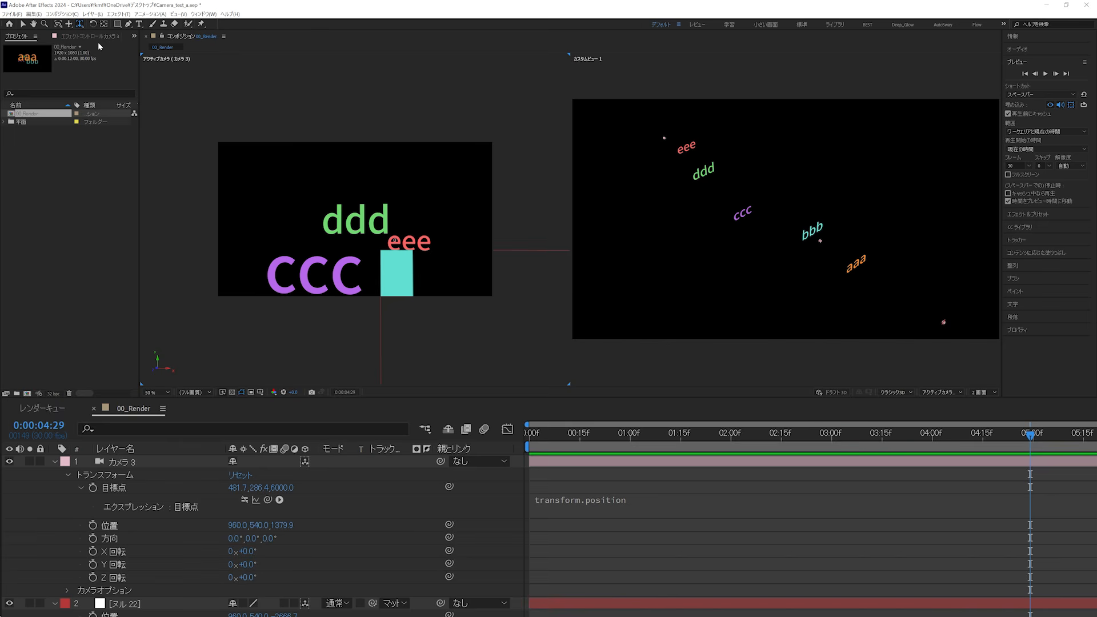
- Try panning カメラ 3 together with its point of interest and dollying it toward that point, undoing each move
click(132, 459)
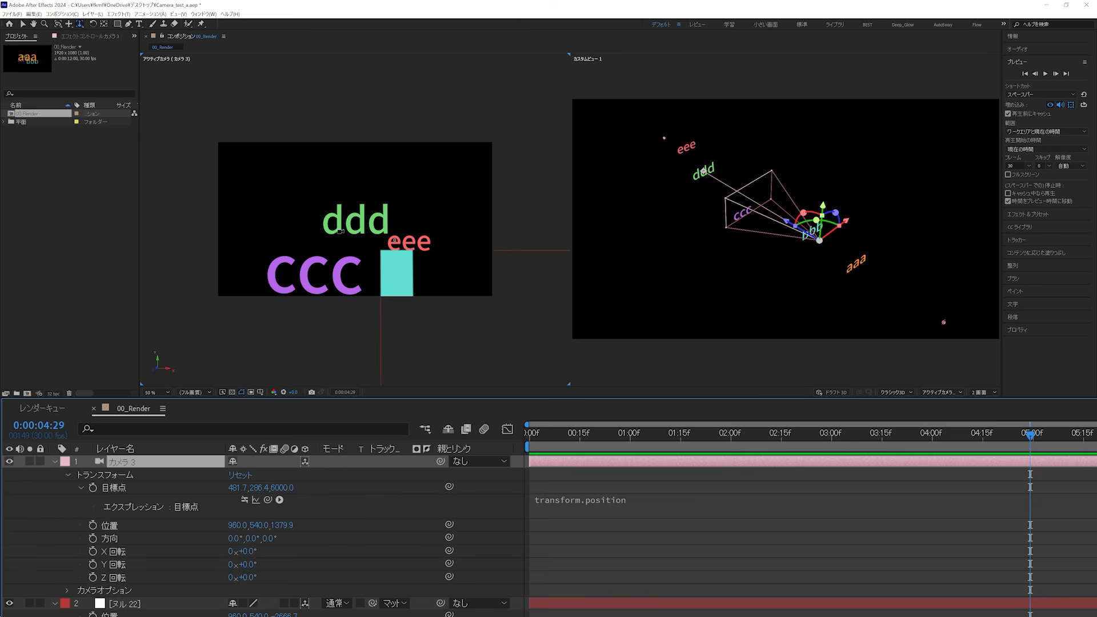
mouse_move(341, 231)
mouse_down()
mouse_move(397, 275)
mouse_move(294, 233)
mouse_move(272, 248)
mouse_move(314, 264)
mouse_move(231, 314)
mouse_move(270, 326)
mouse_move(360, 313)
mouse_move(392, 166)
mouse_move(460, 194)
mouse_move(457, 237)
mouse_move(421, 262)
mouse_move(372, 273)
mouse_move(343, 233)
mouse_up()
key(ctrl+z)
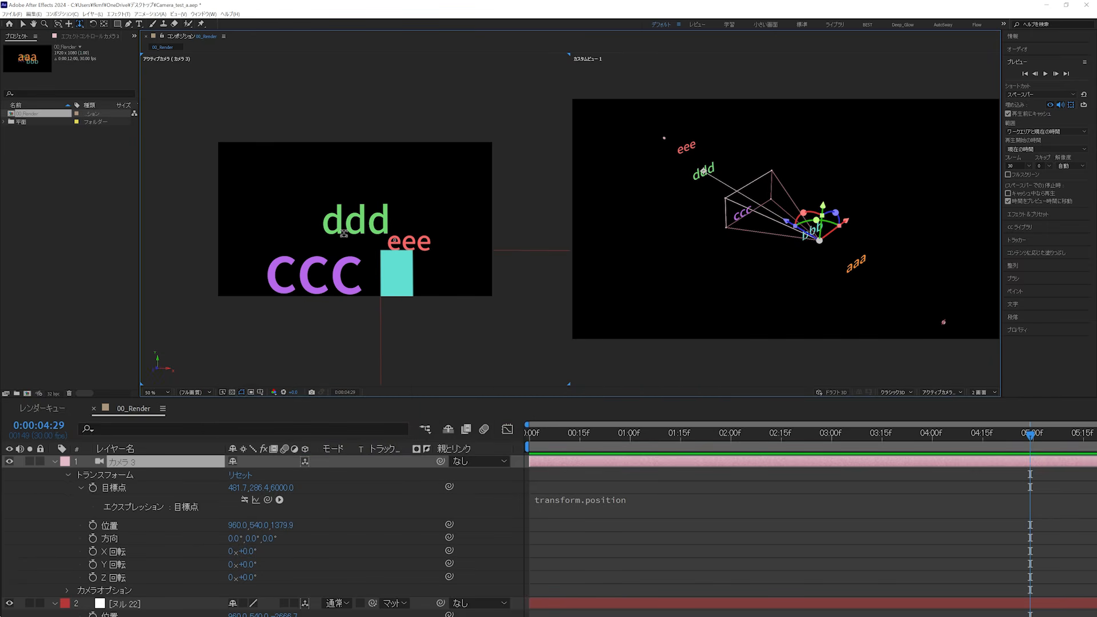
drag(344, 233, 320, 283)
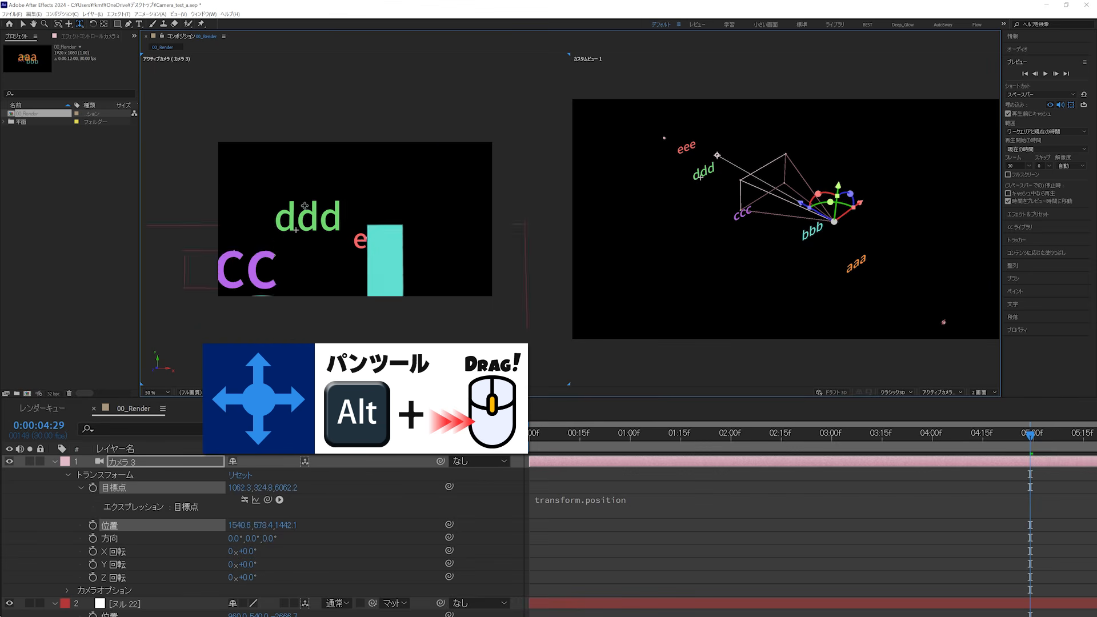
drag(305, 206, 351, 213)
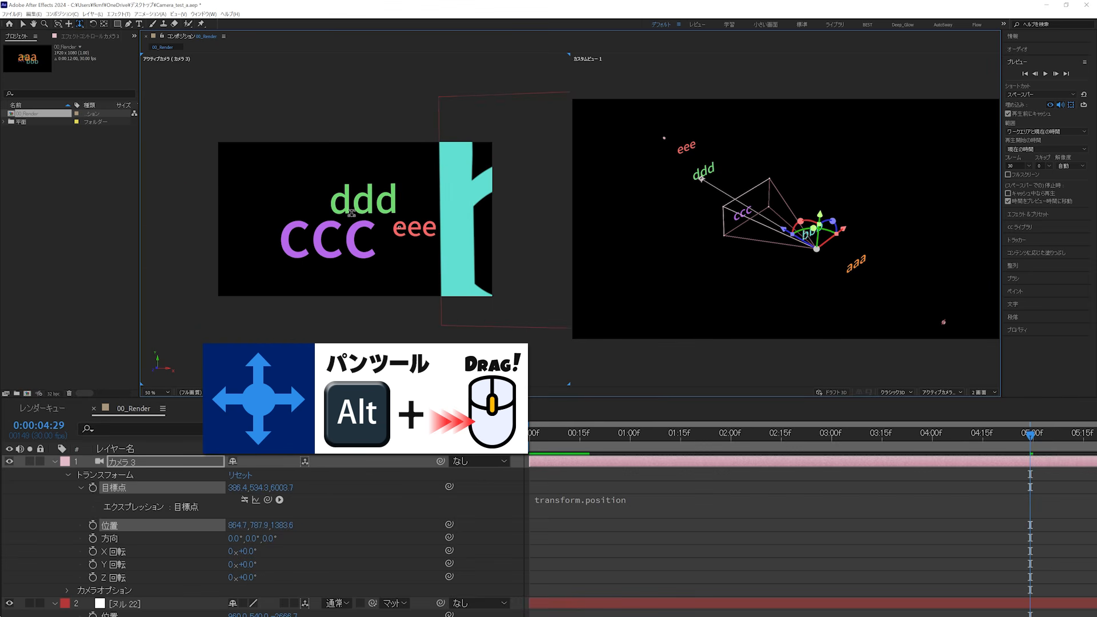
key(ctrl+z)
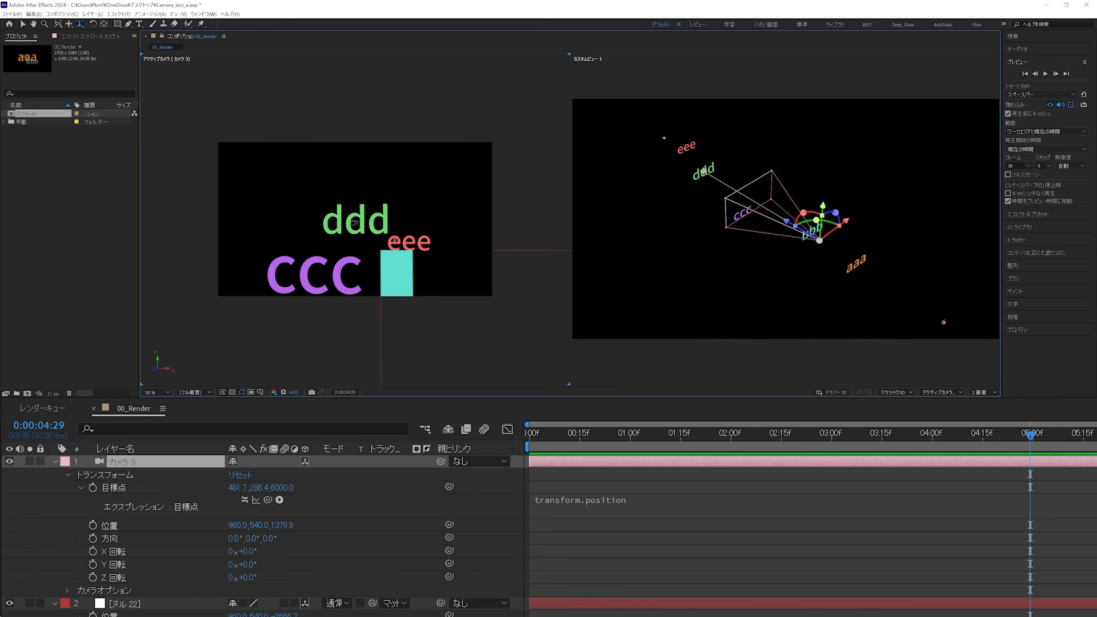
drag(355, 223, 460, 235)
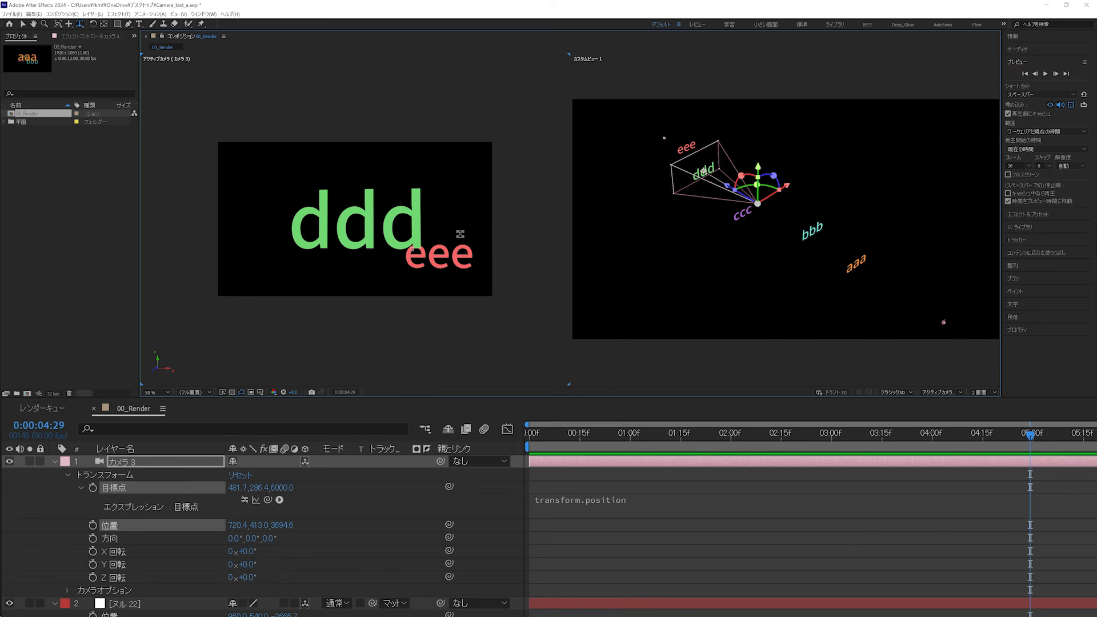
key(ctrl+z)
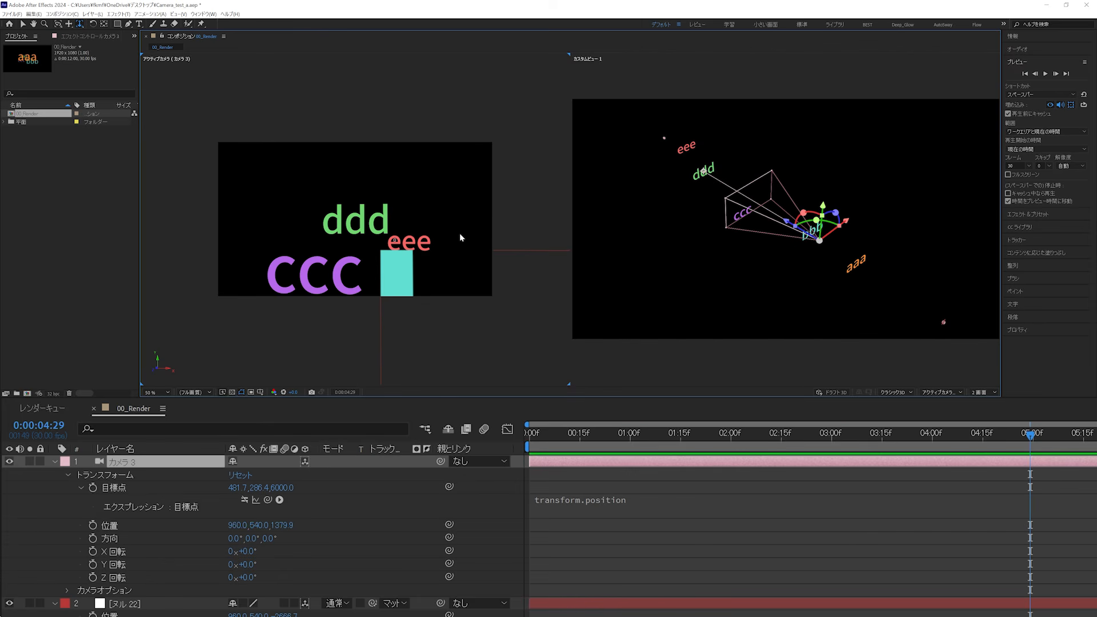
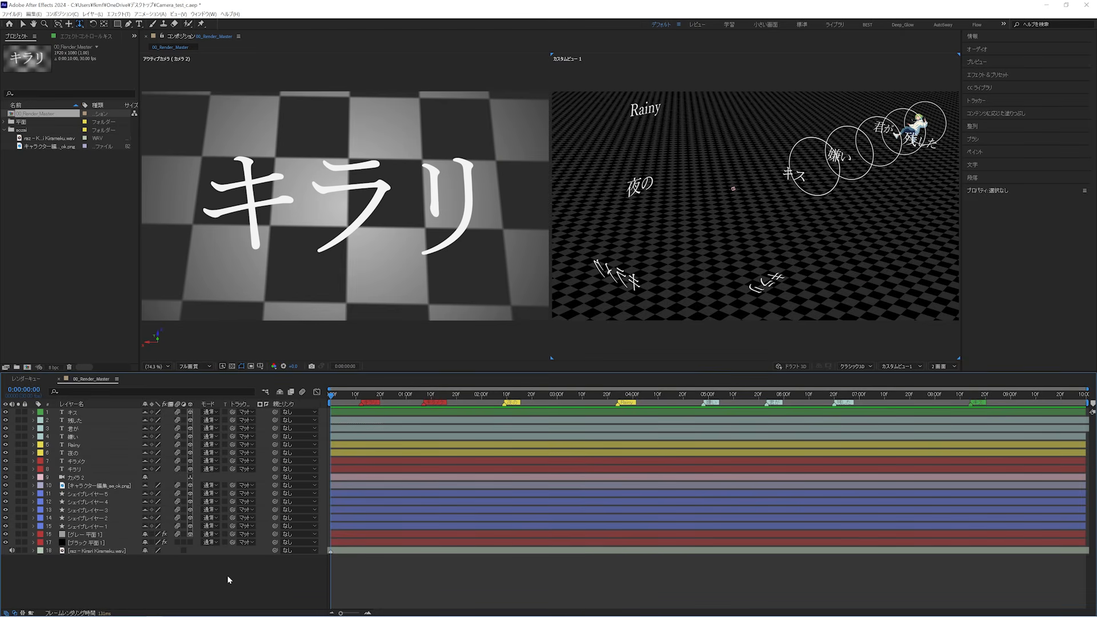
- Create a two-node camera named main with the 50mm preset in 00_Render_Master, and reveal its transform properties
key(ctrl+alt+shift+c)
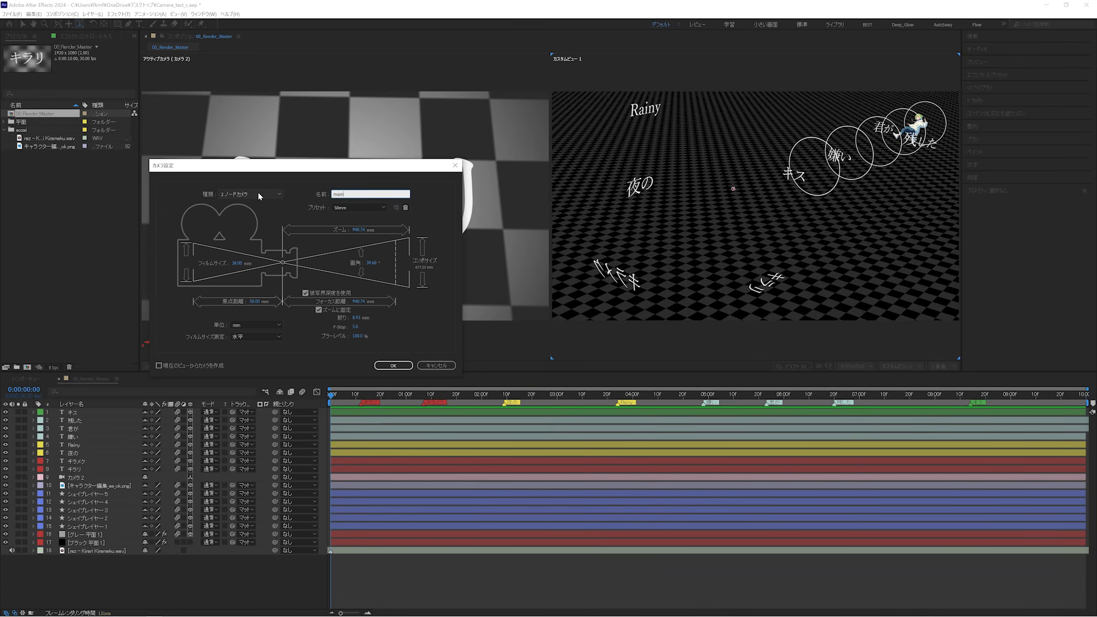
click(360, 209)
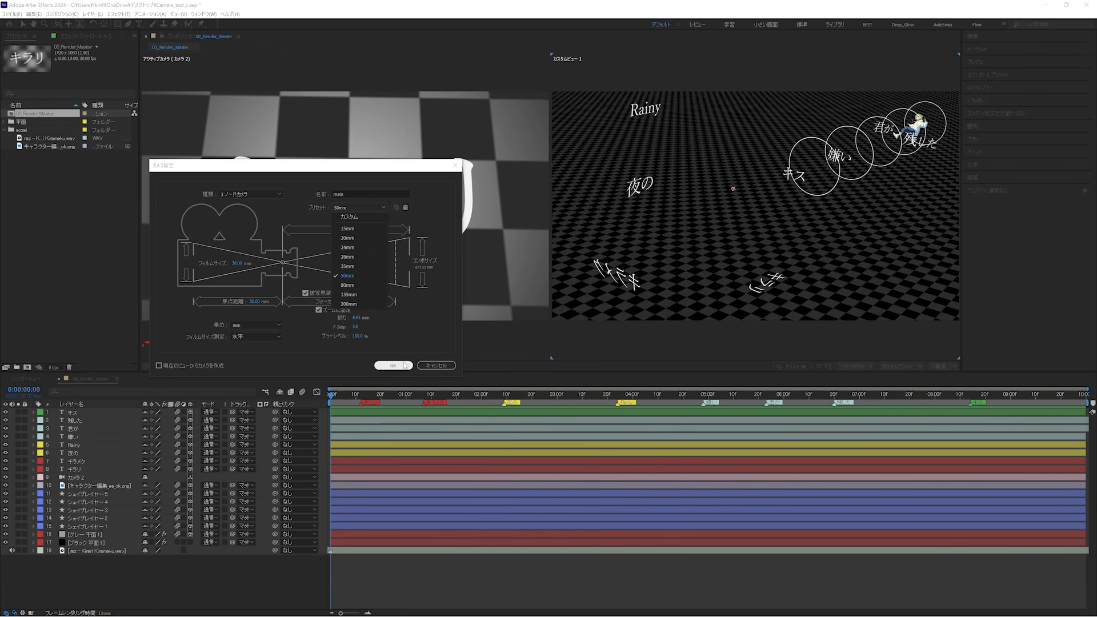
click(400, 366)
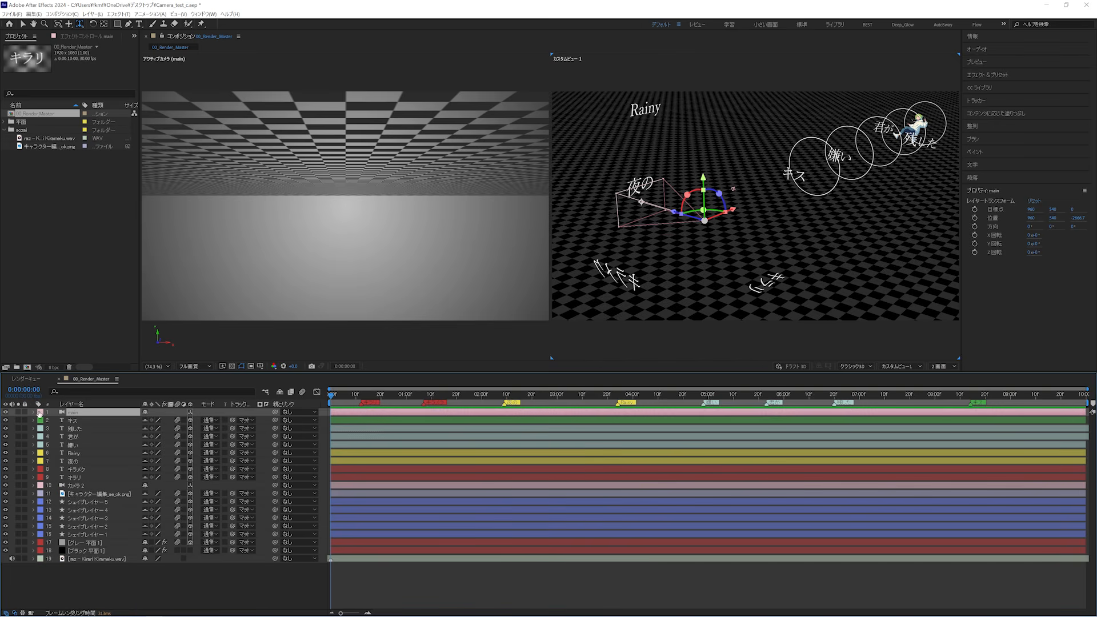
click(33, 413)
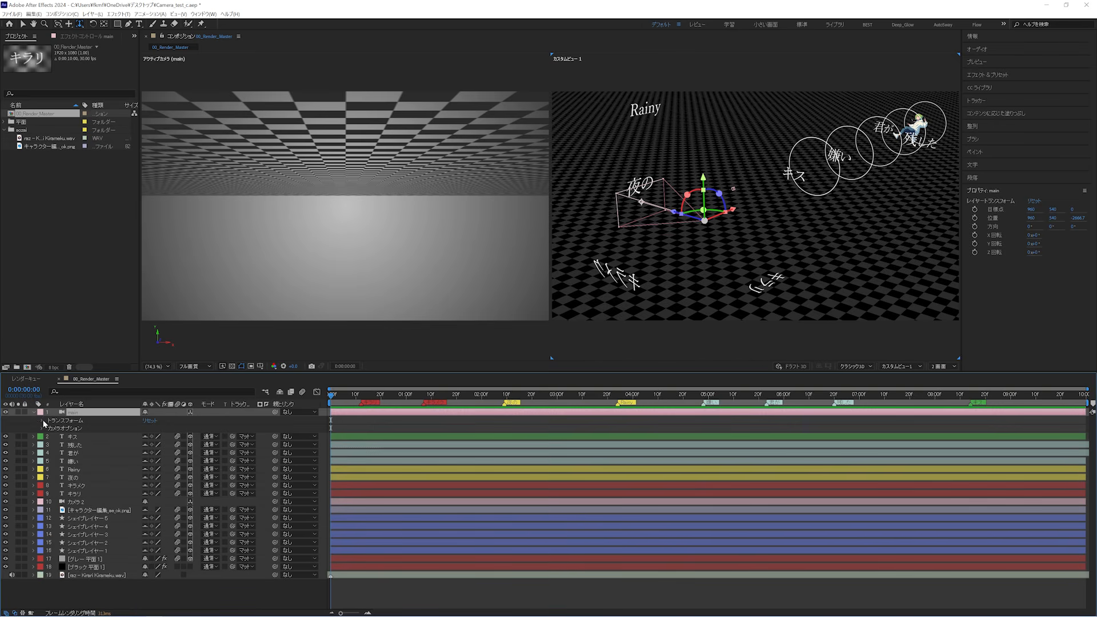
click(42, 421)
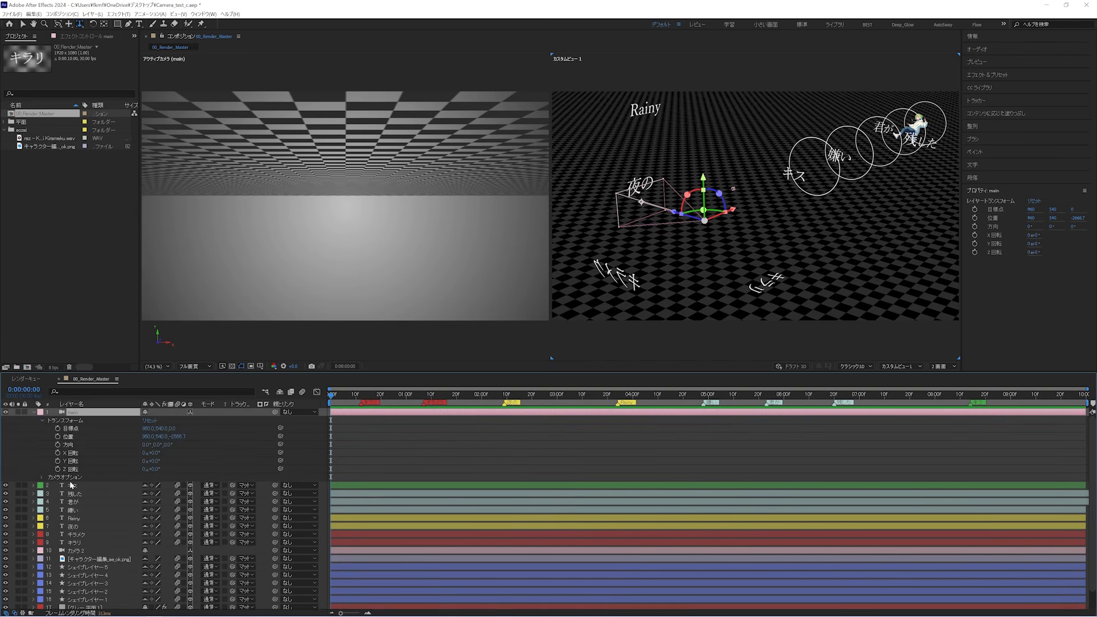
- Reveal the position of the text layers キス, 嫌い, Rainy, 夜の, キラメク and キラリ and of the character PNG layer
click(71, 485)
ctrl+click(83, 560)
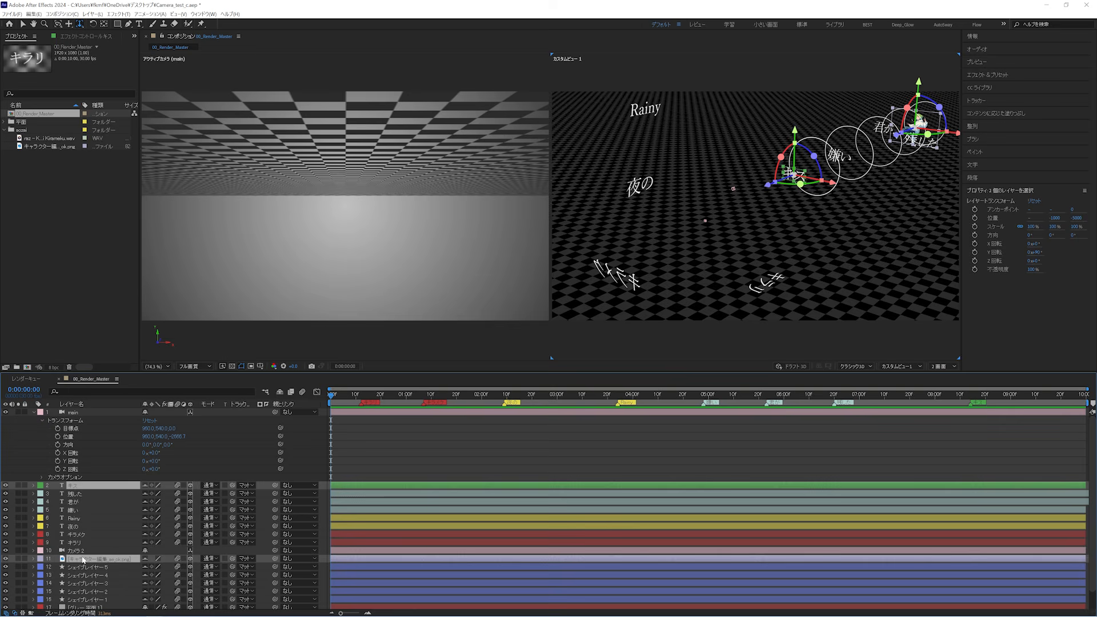
ctrl+click(78, 509)
ctrl+click(78, 518)
ctrl+click(78, 527)
ctrl+click(78, 535)
ctrl+click(78, 543)
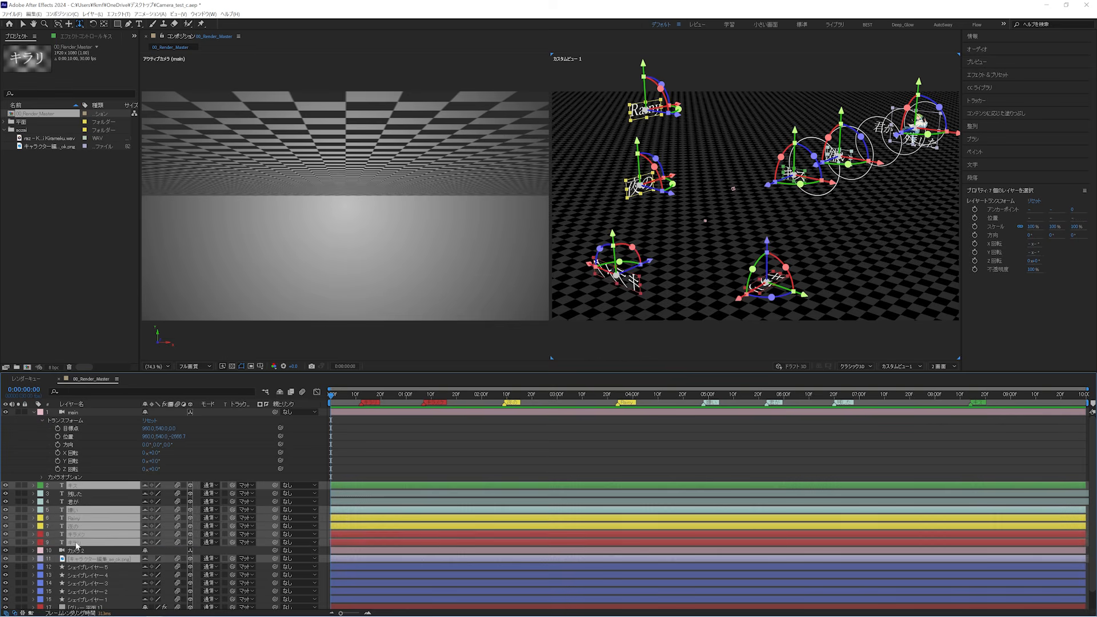
key(p)
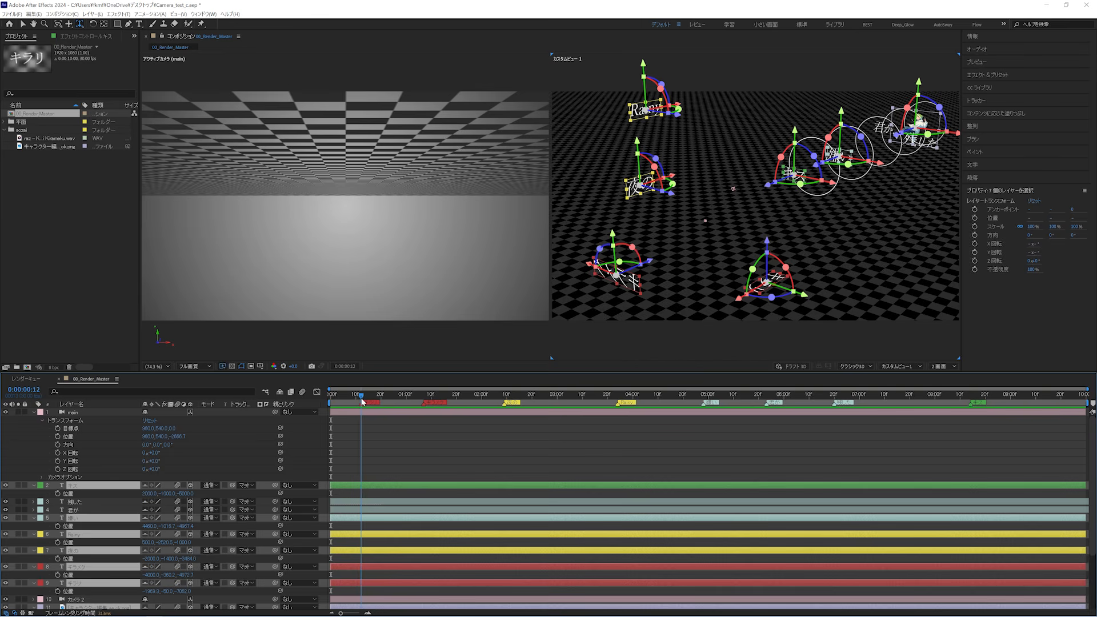
- Copy the position of the キラリ layer into the point of interest of the main camera
click(239, 592)
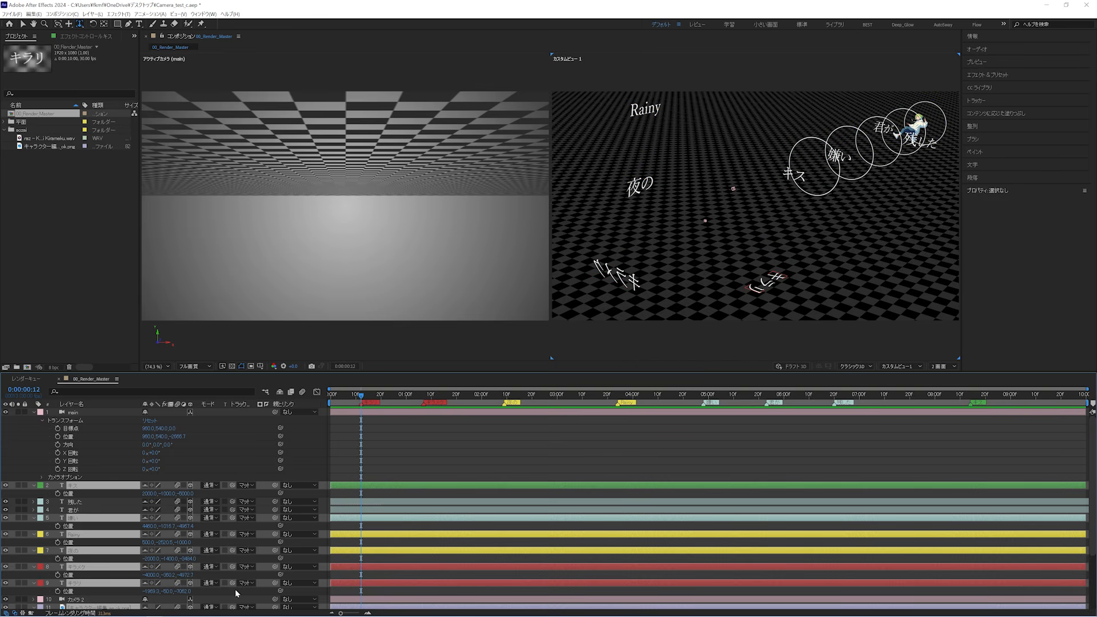
click(77, 592)
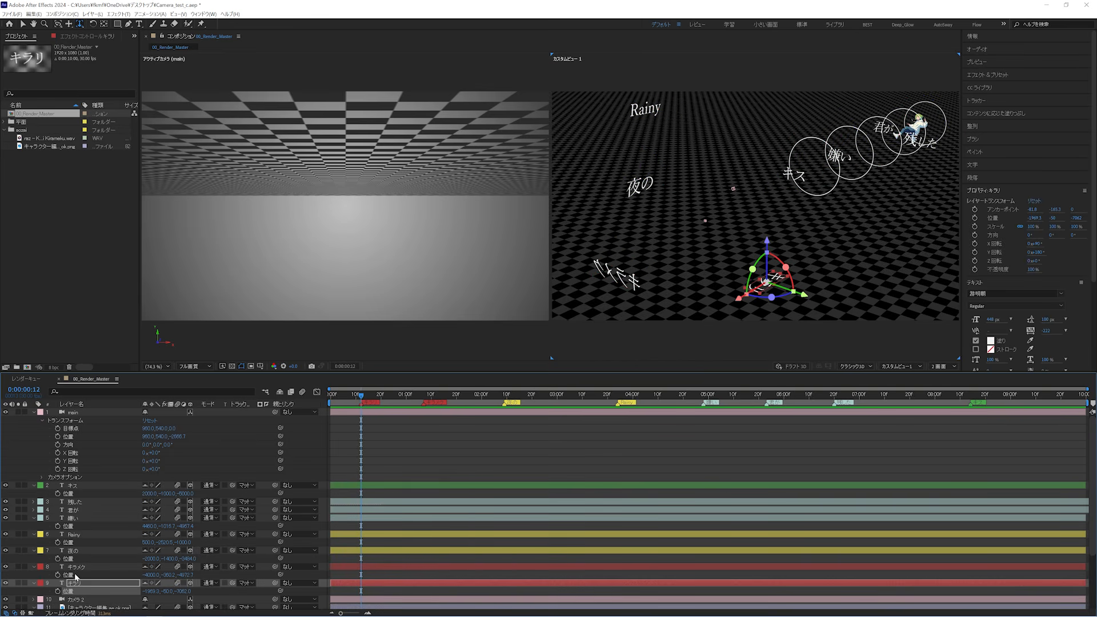
click(70, 429)
key(ctrl+v)
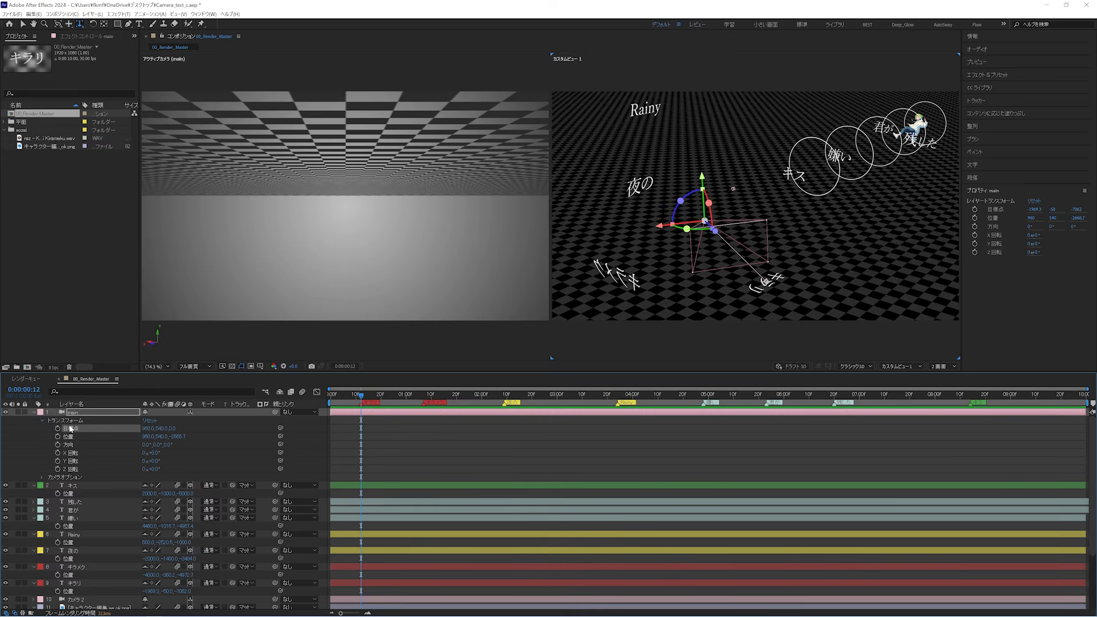
- Set the main camera's Y position to -3000, and keyframe its point of interest and position at 0:00:00:12
click(163, 437)
text(-3000)
key(Return)
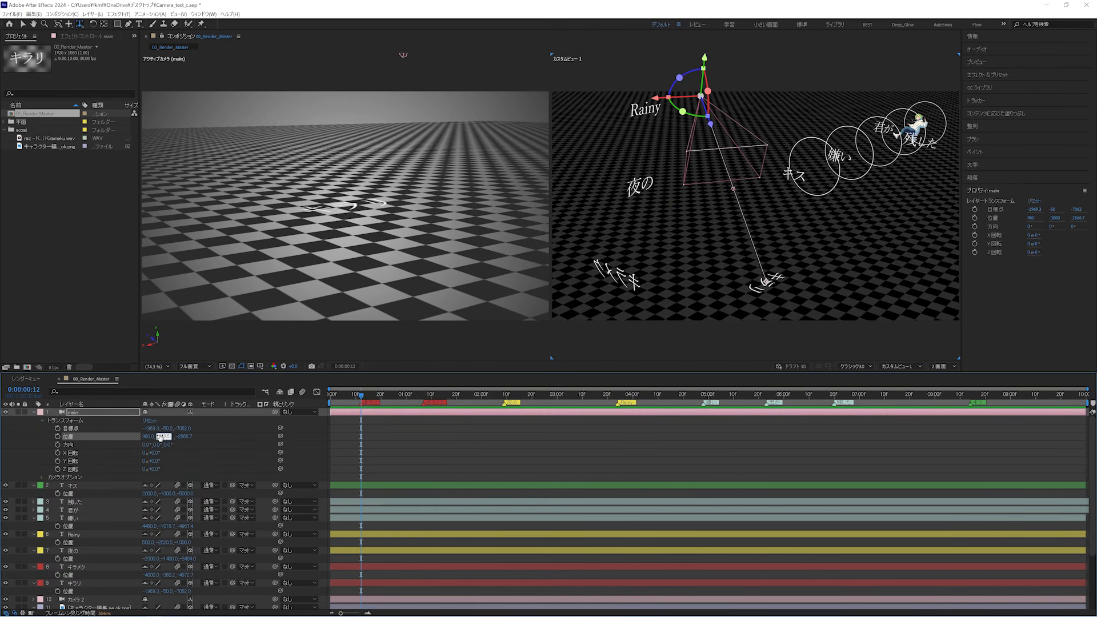
click(58, 437)
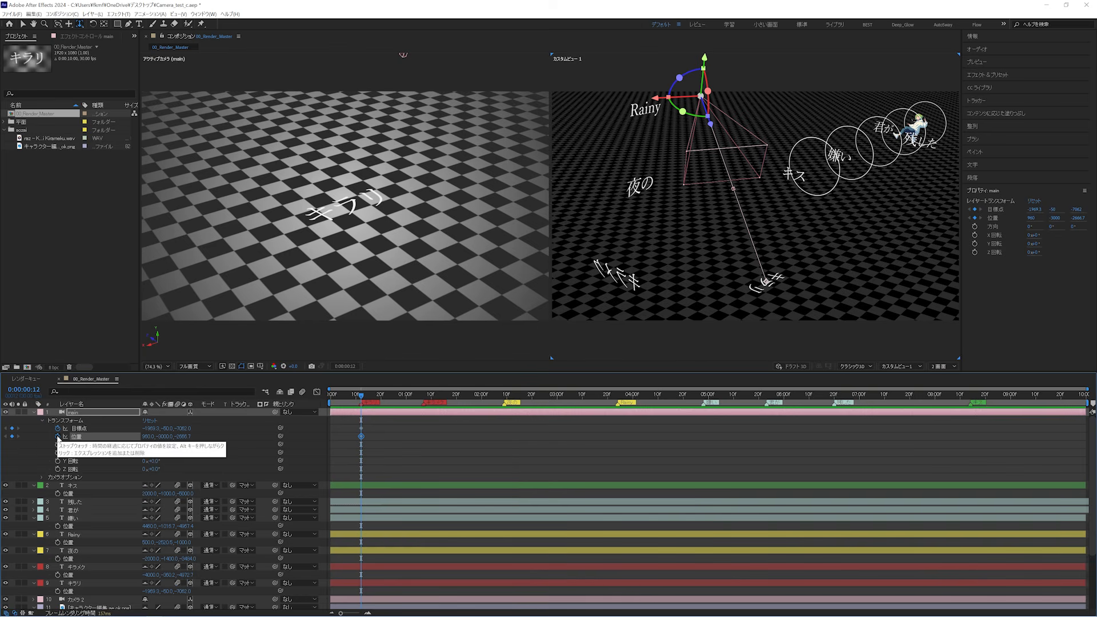
- At 0:00:01:07, keyframe the main camera's point of interest with the position copied from the キラメク layer
click(424, 396)
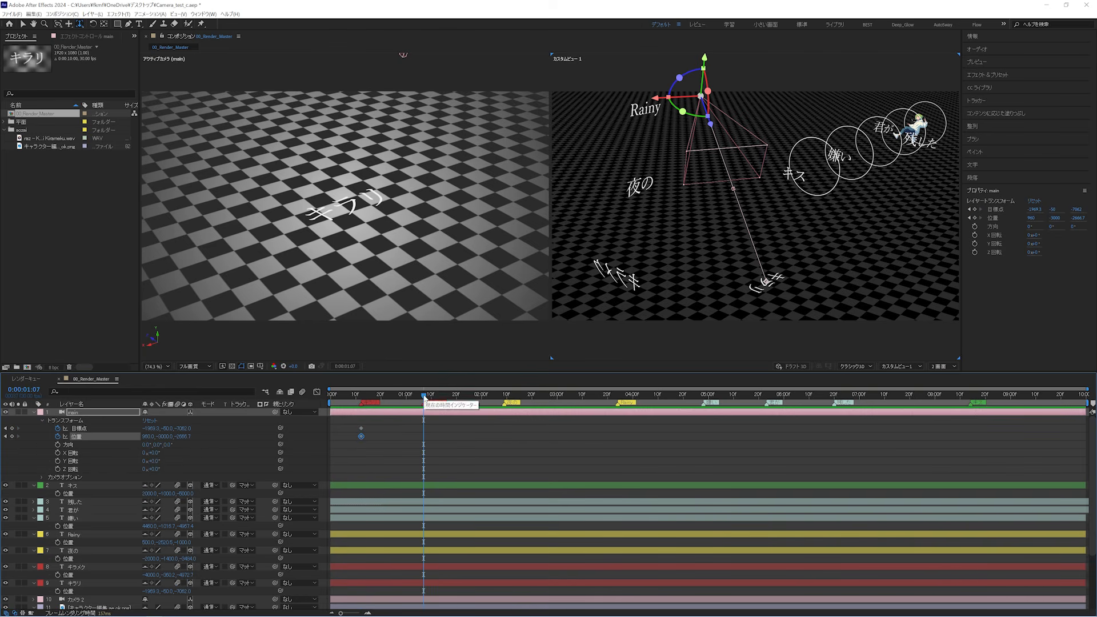
click(70, 576)
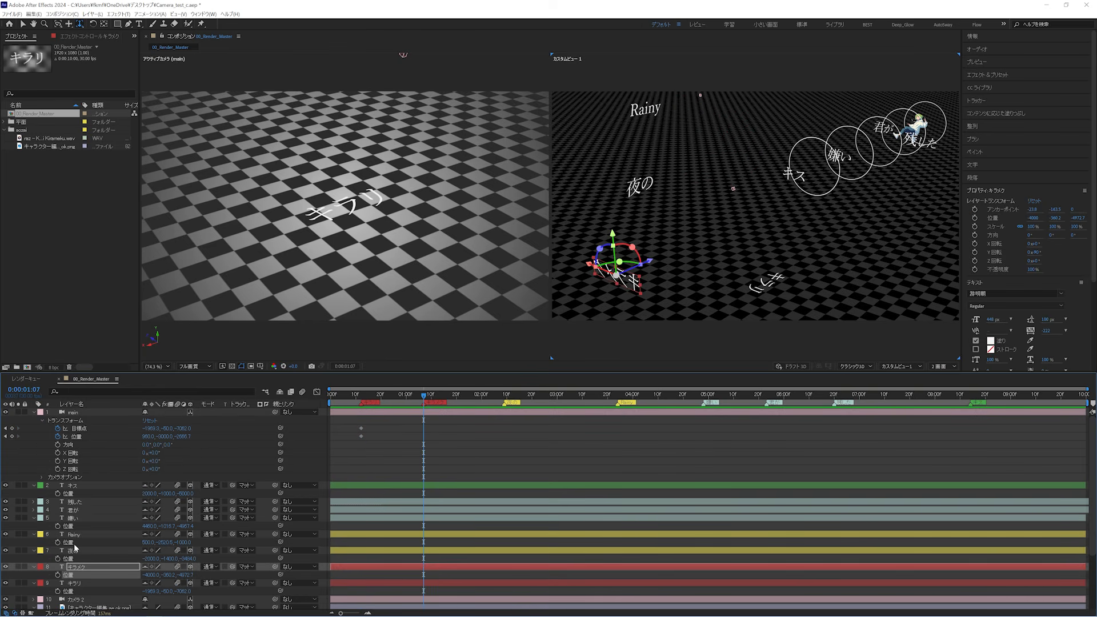
click(79, 428)
key(ctrl+v)
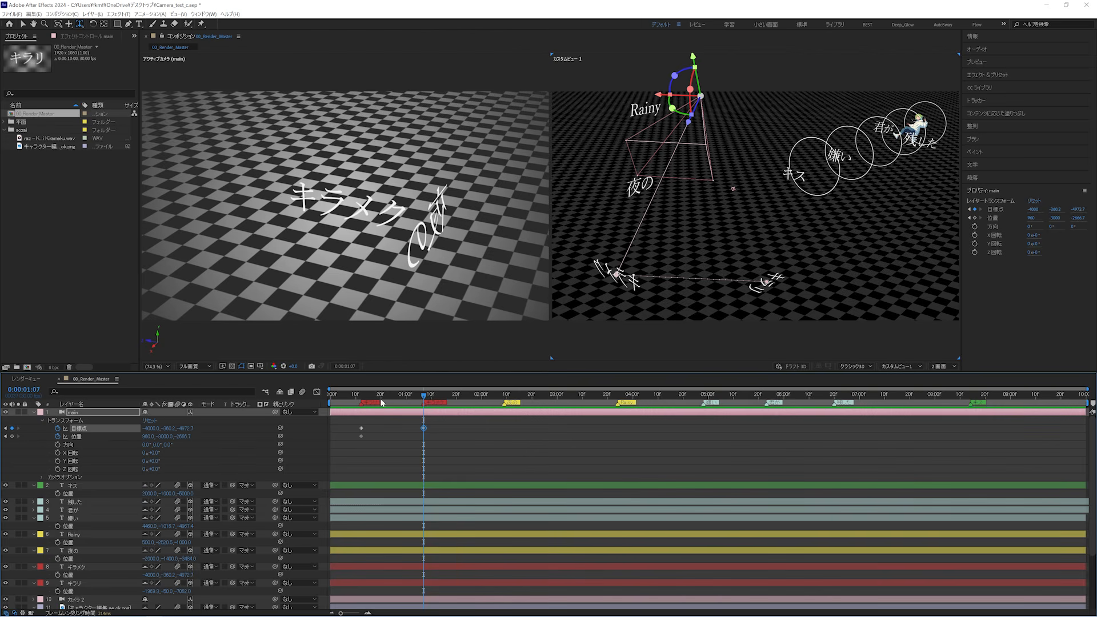
- Keyframe the main camera's point of interest with the copied position of 夜の at 0:00:02:09 and of Rainy at 0:00:03:24
click(71, 560)
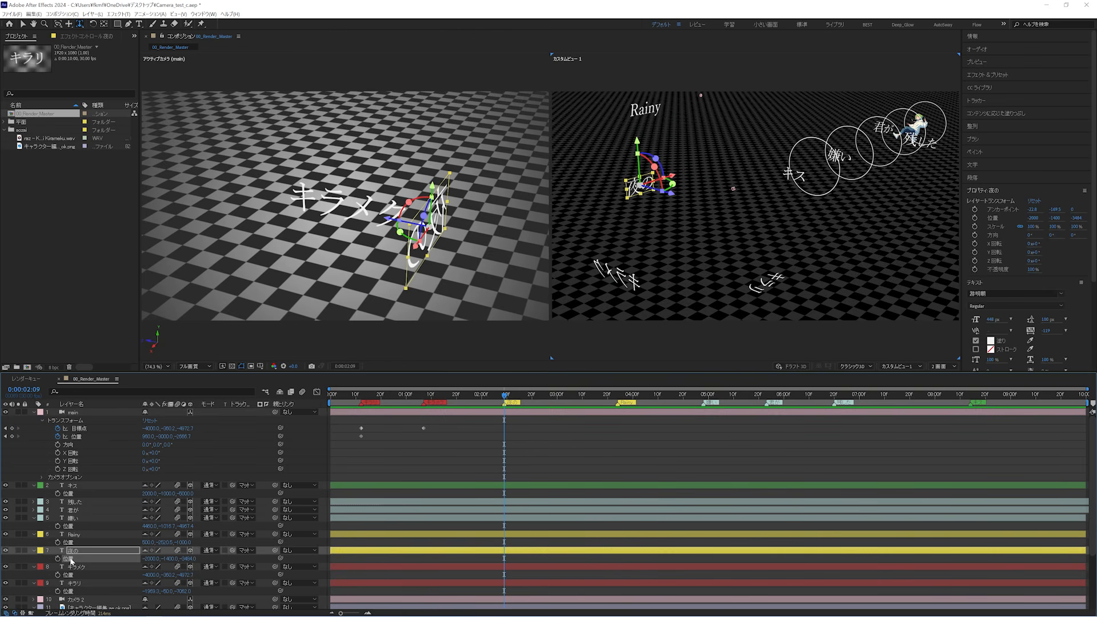
click(79, 428)
key(ctrl+v)
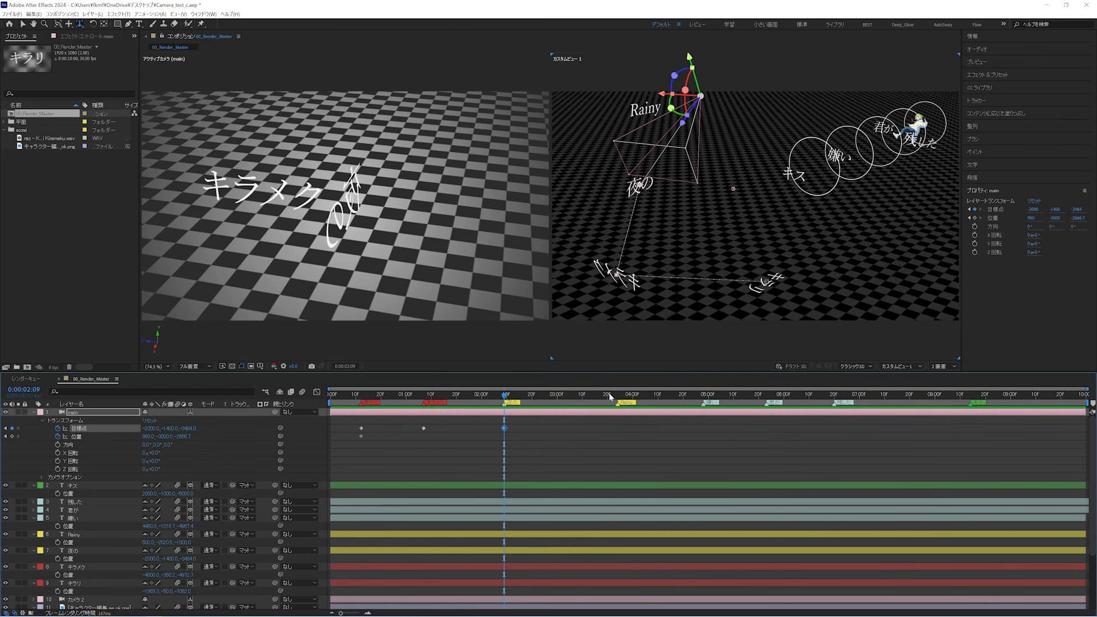
click(73, 543)
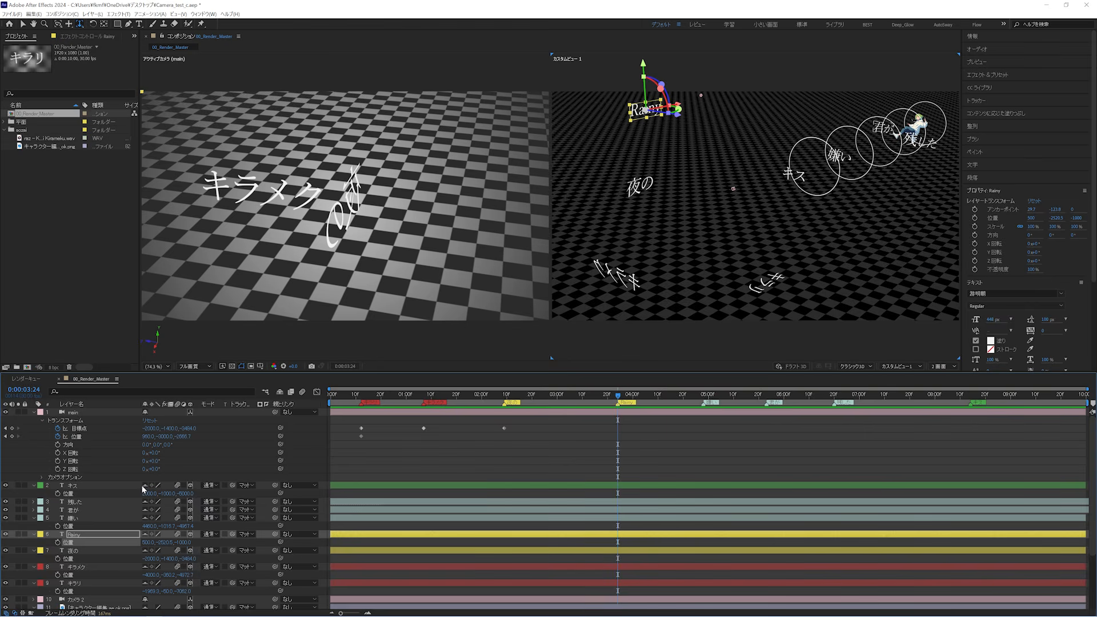
click(80, 430)
key(ctrl+v)
- Keyframe the main camera's point of interest with the copied position of 嫌い at 0:00:04:28 and of the character PNG layer at 0:00:06:20
click(71, 527)
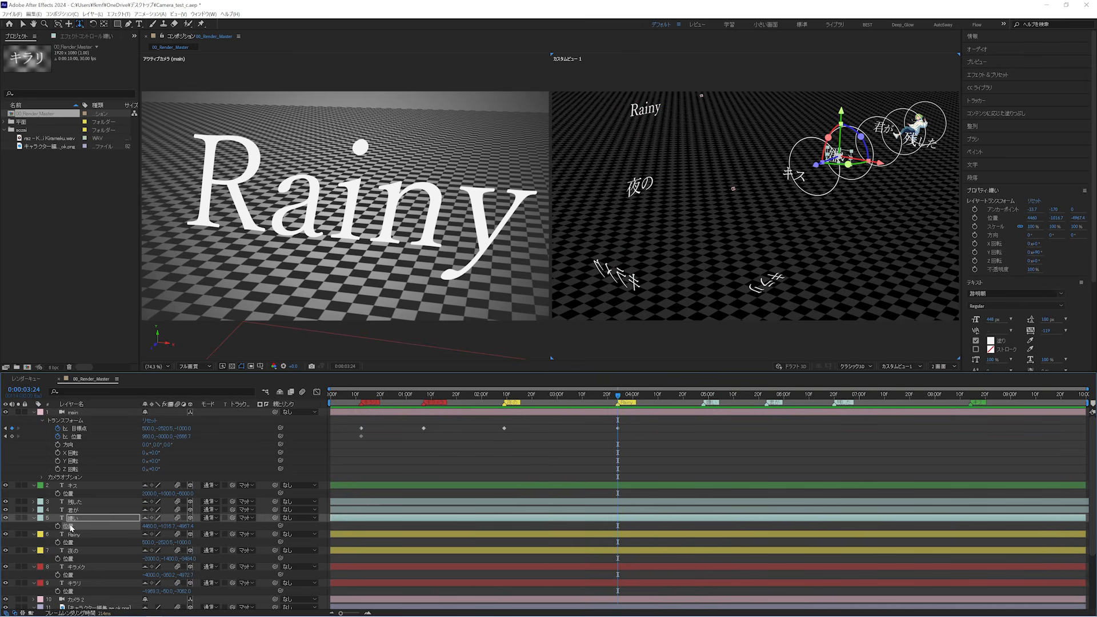
click(79, 429)
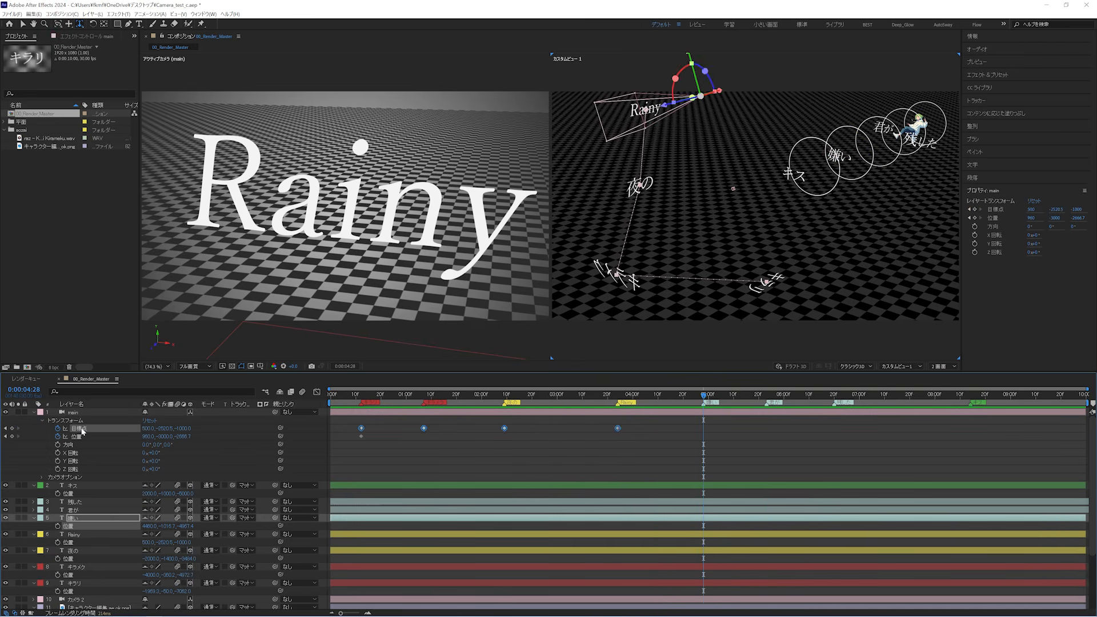
key(ctrl+v)
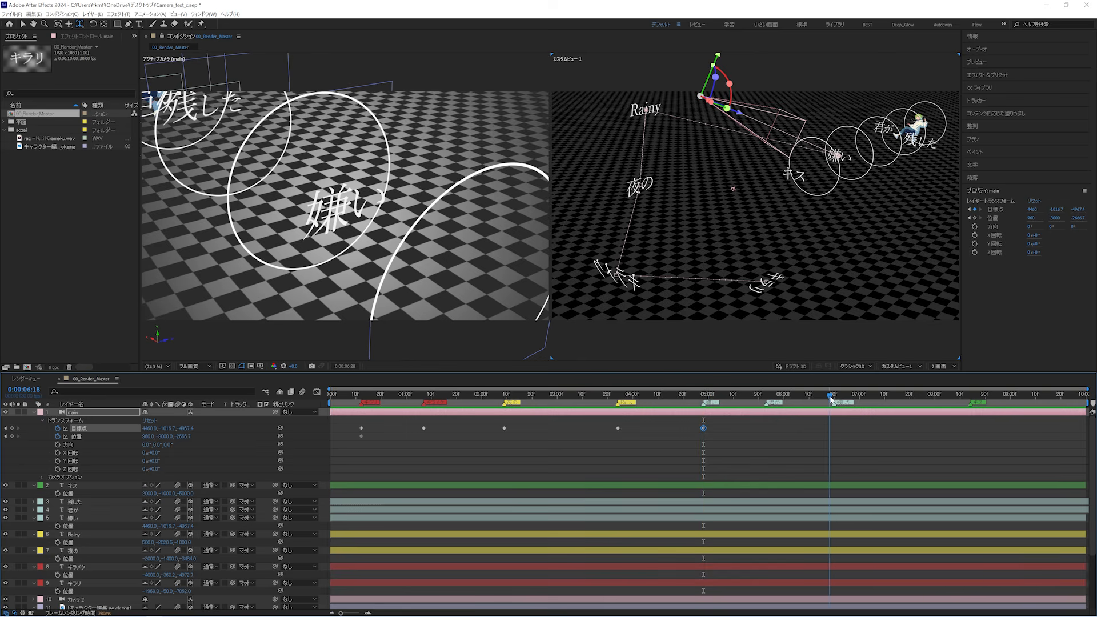
scroll(115, 554, down, 3)
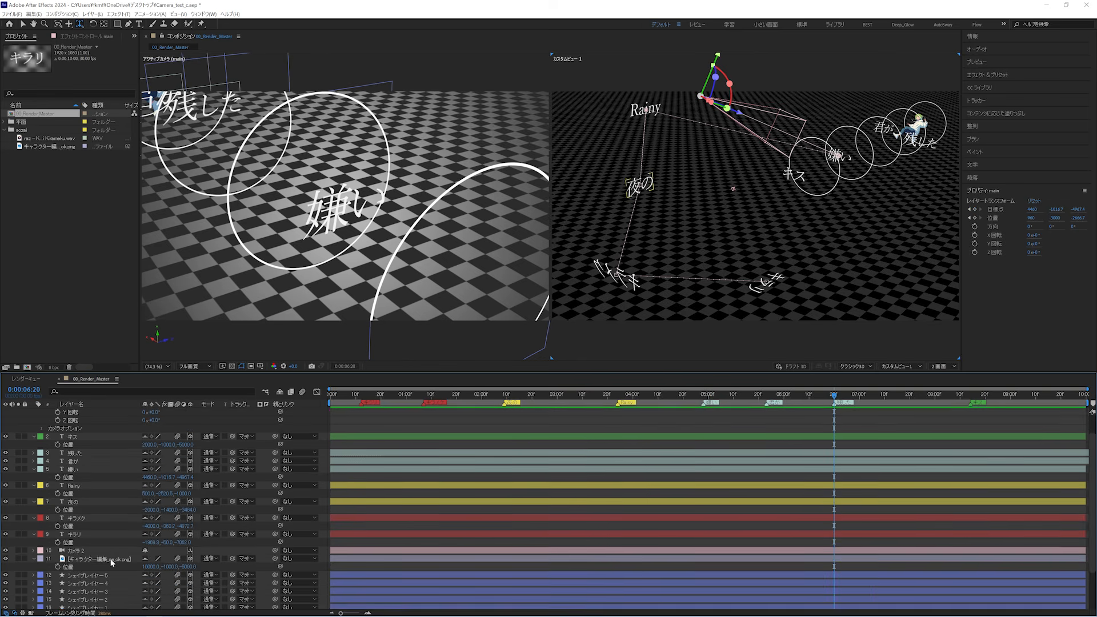
click(69, 543)
scroll(72, 526, up, 3)
click(80, 429)
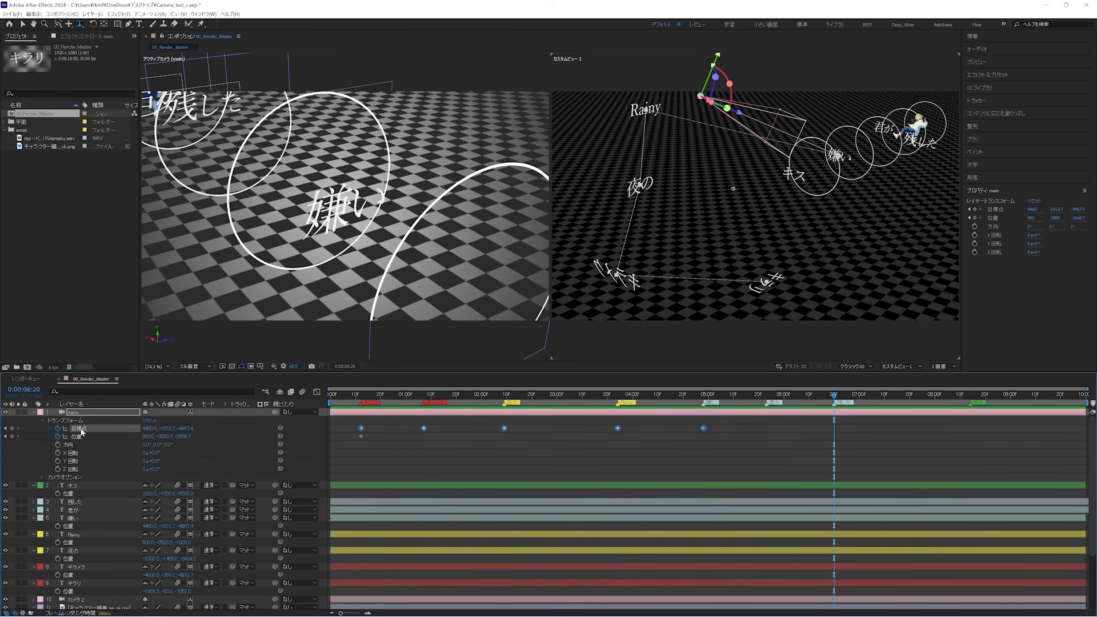
key(ctrl+v)
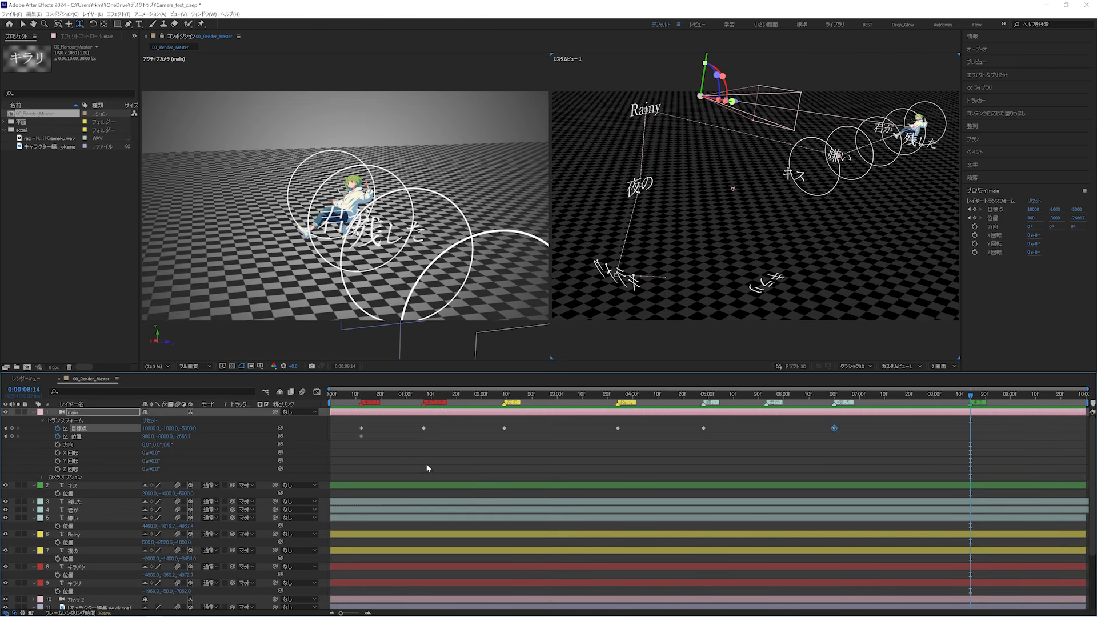
- At 0:00:08:14, keyframe the main camera's point of interest with the position copied from the キス layer
click(67, 494)
click(78, 430)
key(ctrl+v)
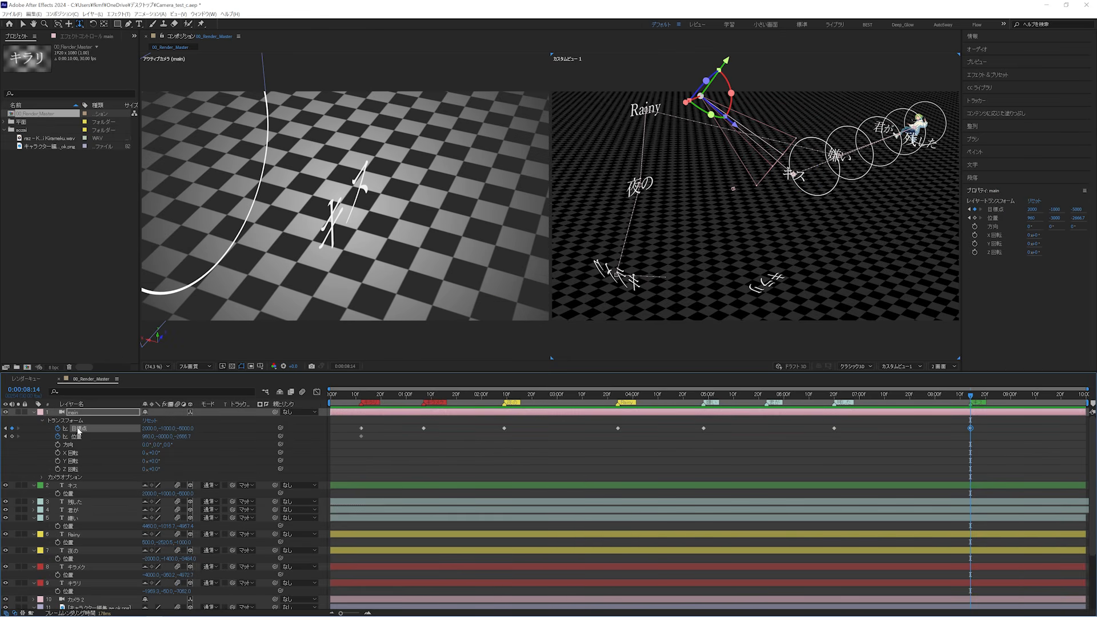
- At 0:00:00:12, orbit and dolly the main camera to a close view from above, with キラリ filling the frame
drag(371, 395, 362, 396)
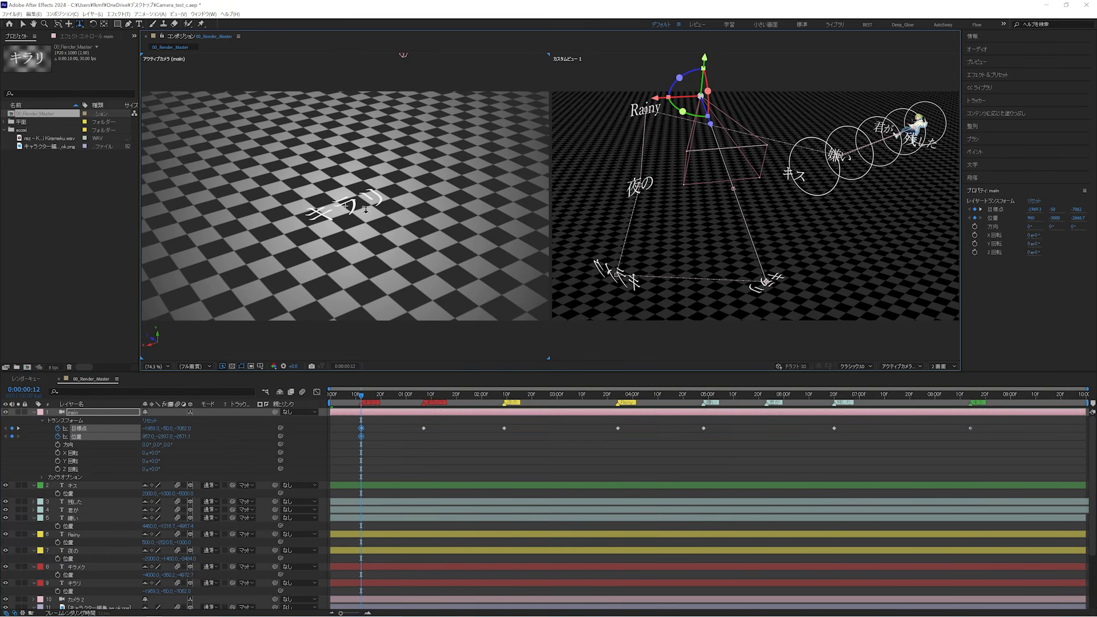
drag(350, 201, 345, 205)
drag(629, 200, 553, 222)
drag(355, 214, 377, 248)
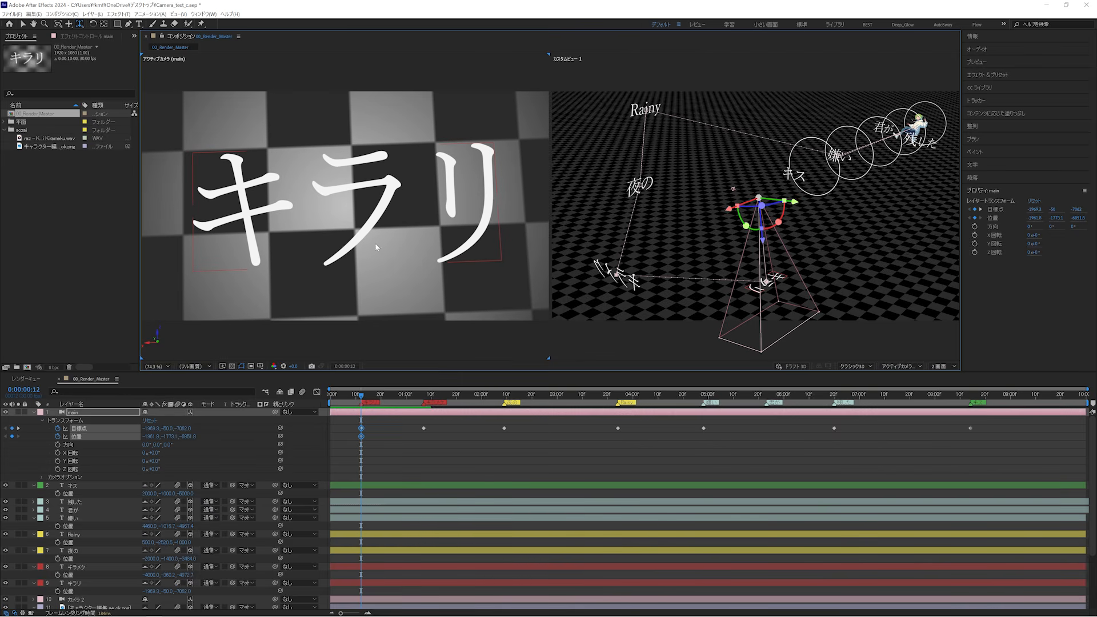
- Keyframe the main camera's position to frame キラメク head-on at 0:00:01:07 and 夜の close up at 0:00:02:09
click(423, 395)
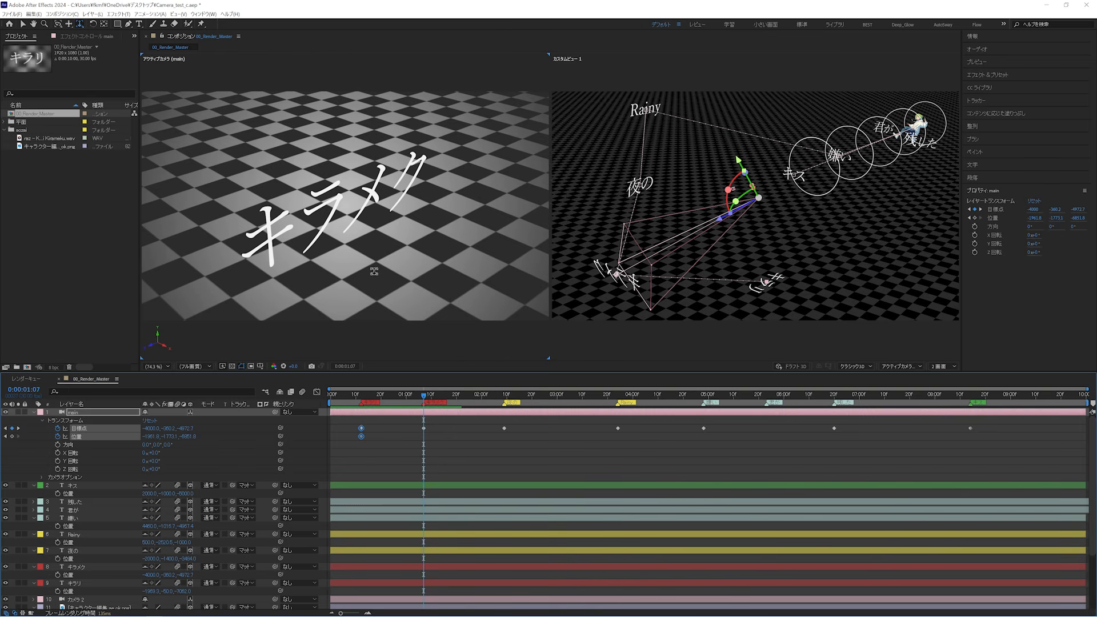
drag(341, 217, 289, 204)
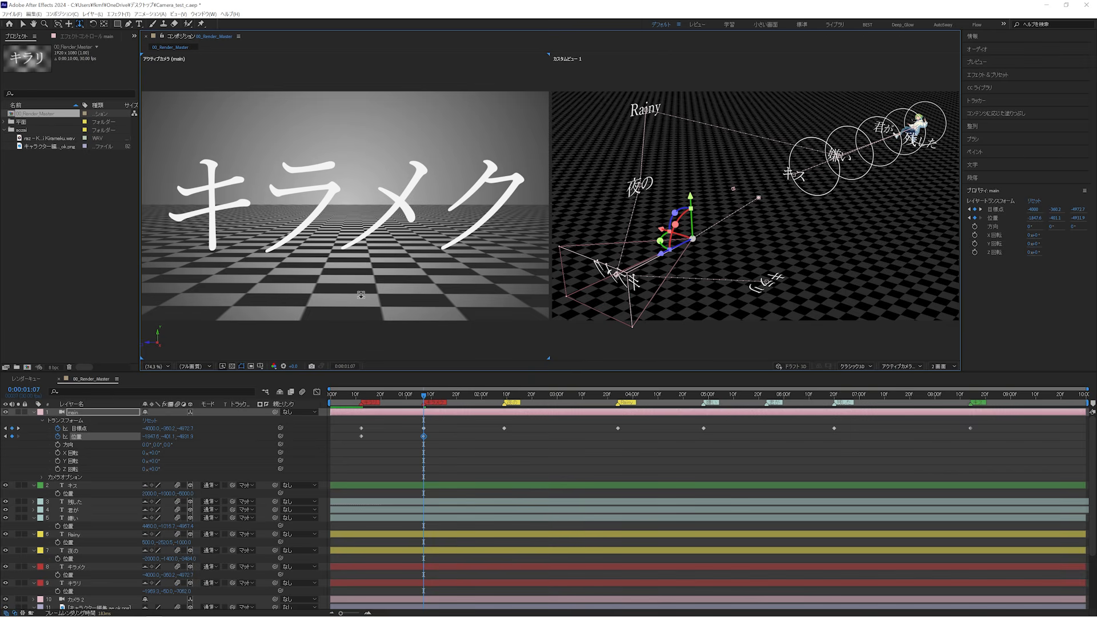
drag(496, 396, 504, 396)
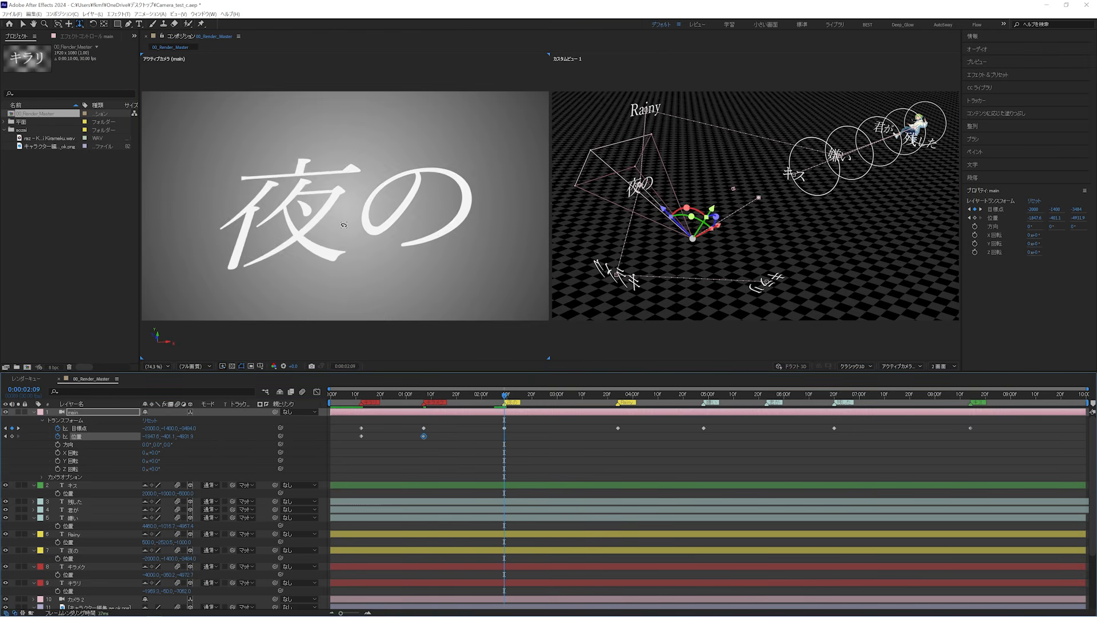
drag(345, 225, 408, 252)
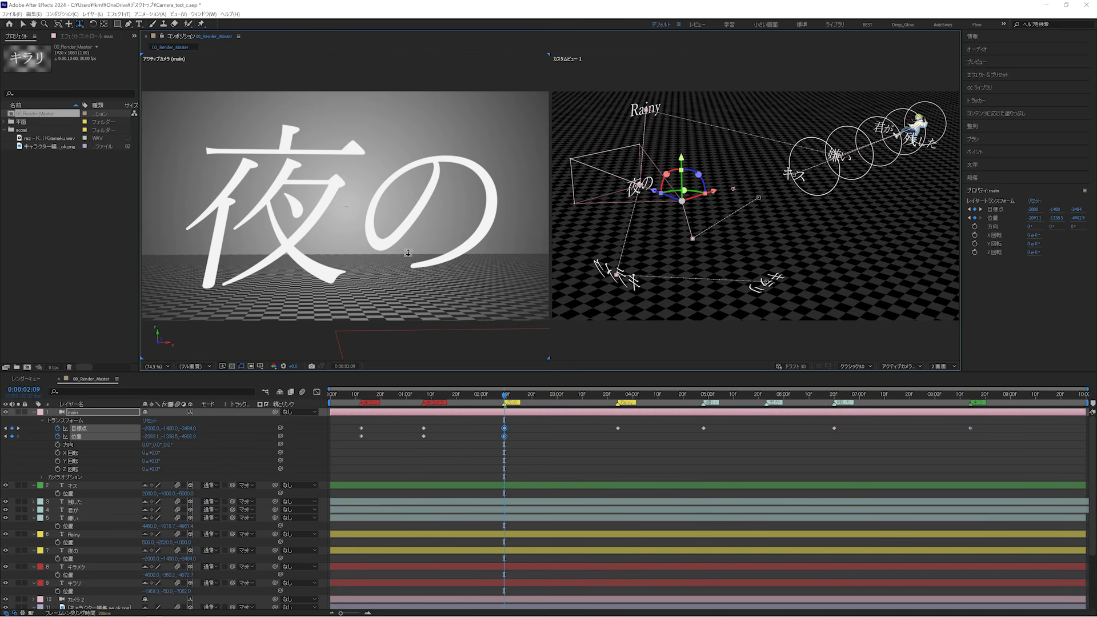
- At 0:00:03:24, move the main camera in the custom view to a position in front of the Rainy text
drag(508, 404, 620, 410)
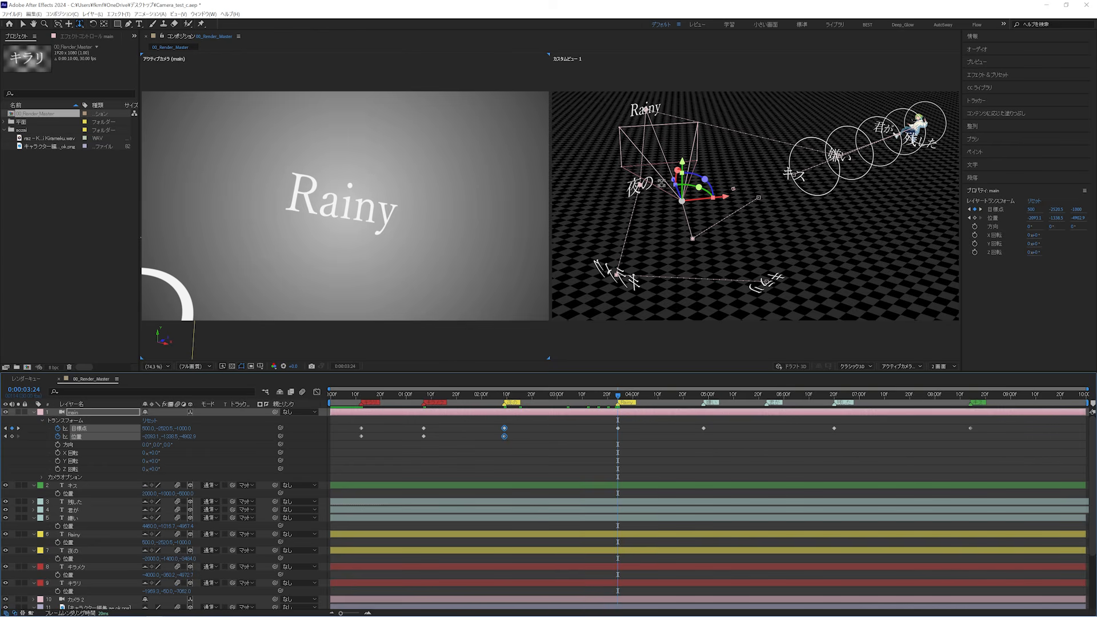
key(v)
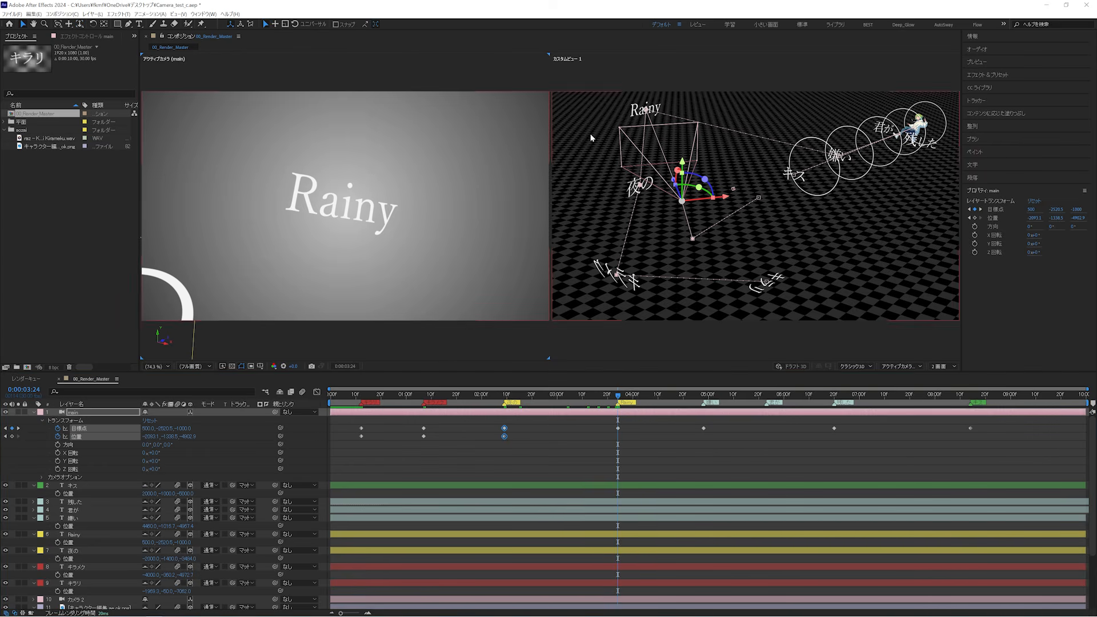
drag(668, 174, 637, 134)
drag(703, 142, 724, 140)
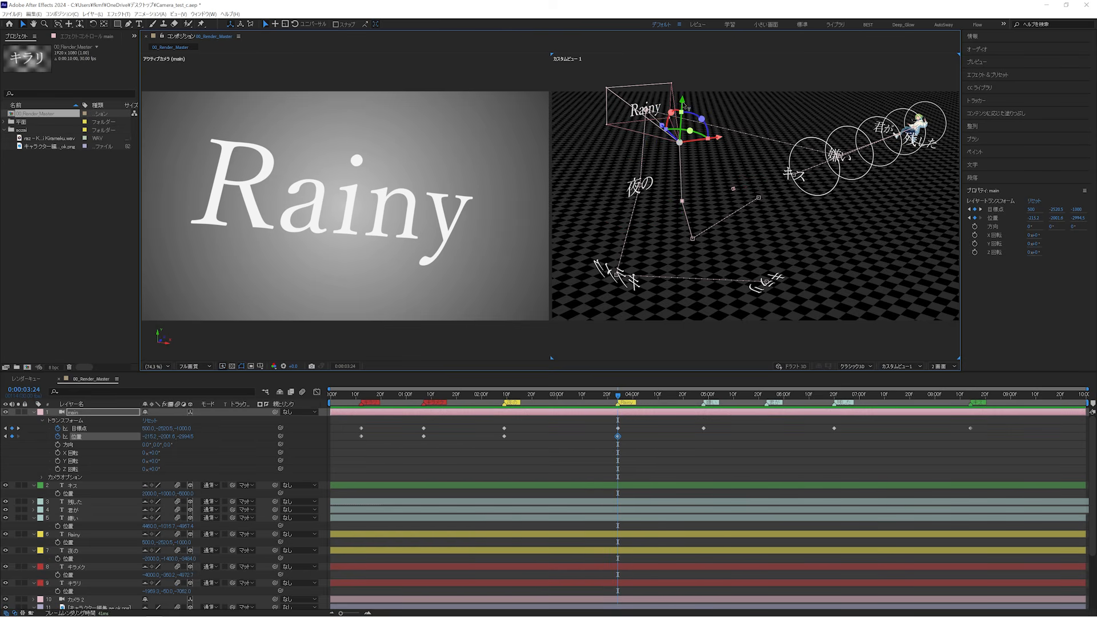
- Reposition the main camera to frame Rainy more squarely at 0:00:03:24, and fine-tune the X and Y of its point of interest
drag(684, 107, 687, 84)
key(ctrl+z)
key(ctrl+z)
drag(384, 198, 366, 211)
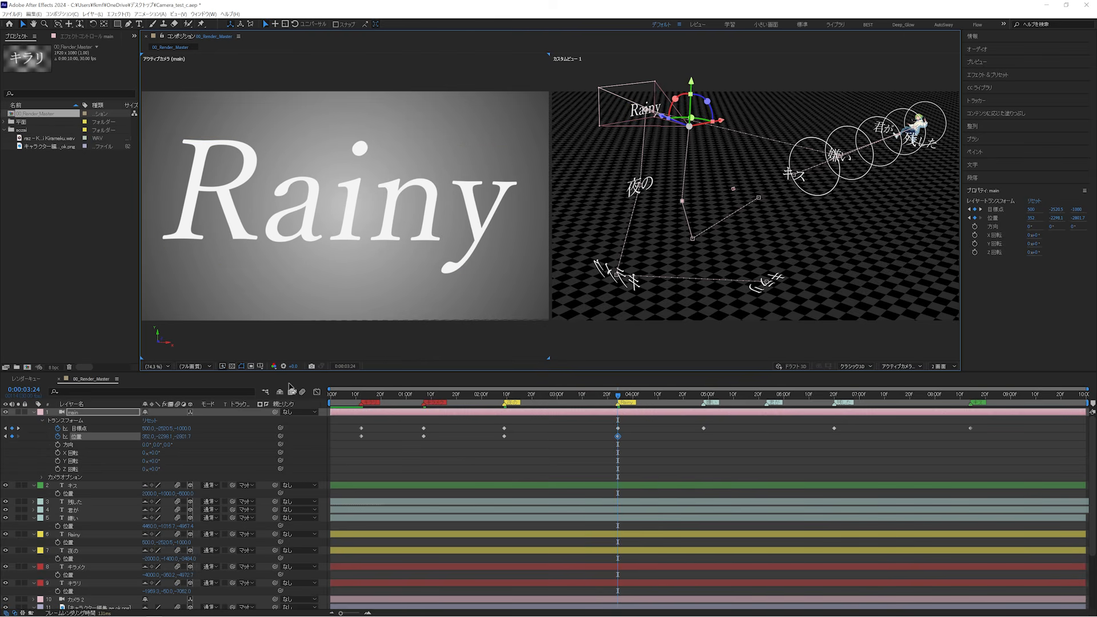
drag(168, 428, 141, 429)
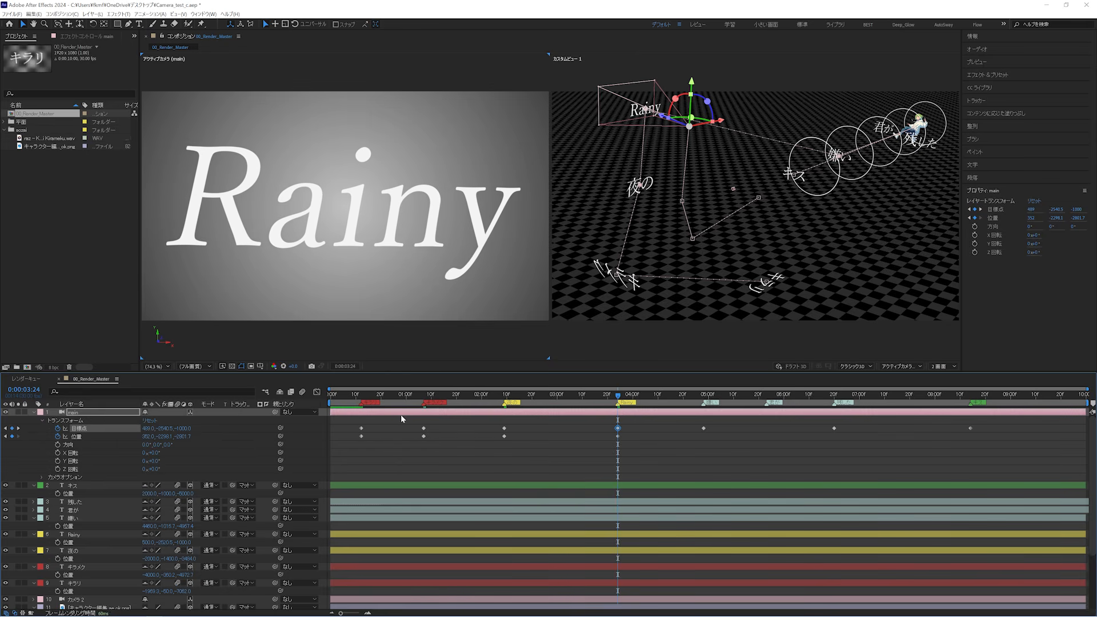
- At 0:00:04:28, copy the Z and Y values of the main camera's point of interest into its position
click(703, 397)
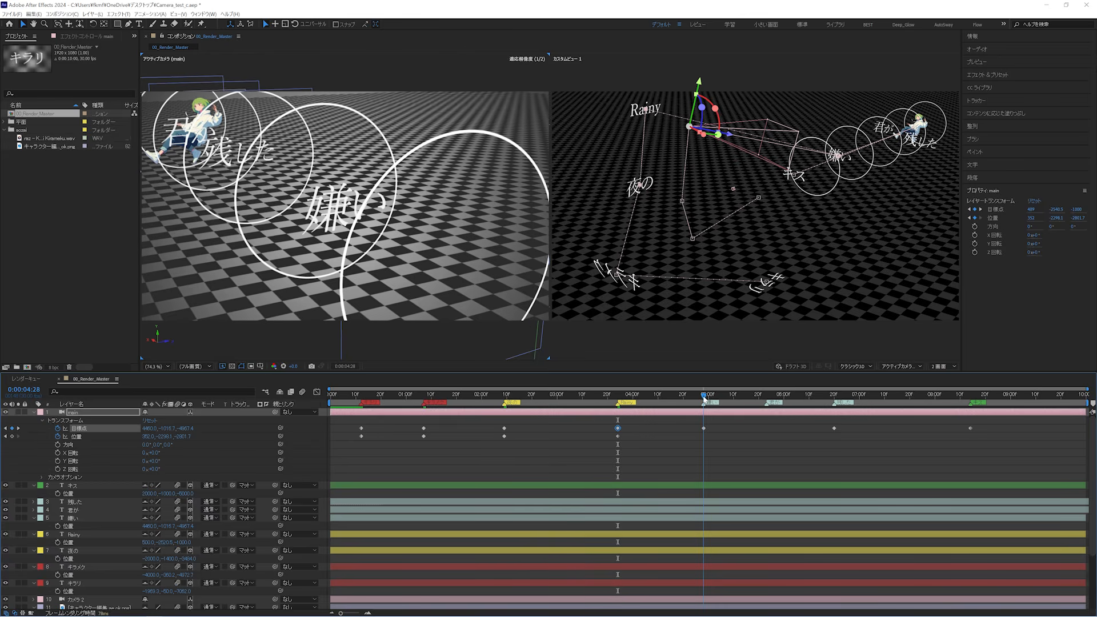
drag(715, 424, 686, 436)
click(192, 431)
key(Return)
click(169, 429)
key(ctrl+c)
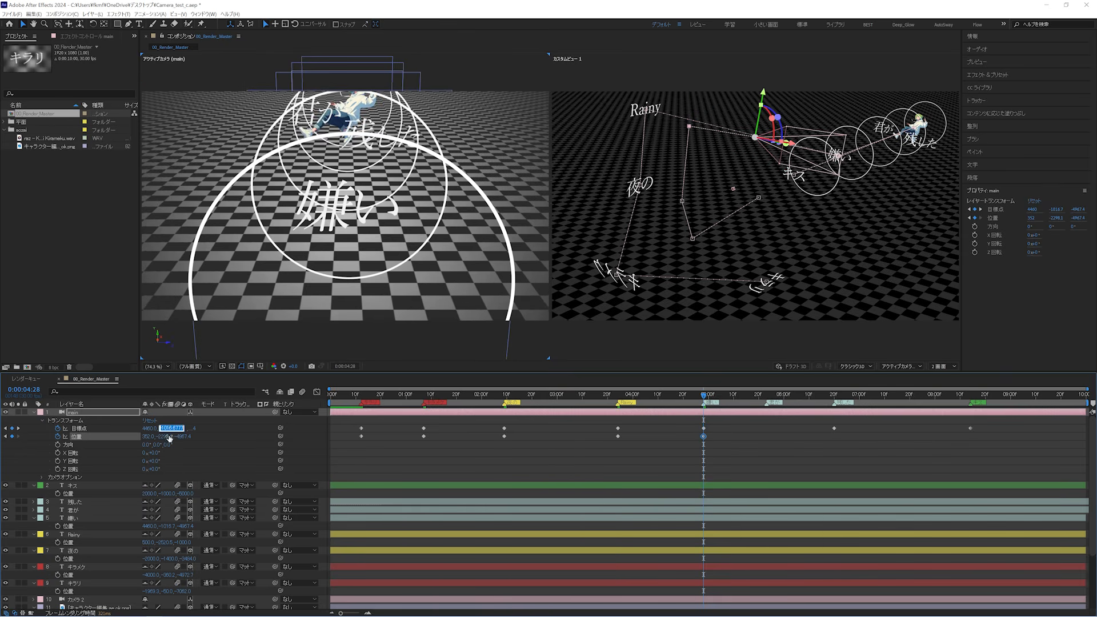
click(169, 437)
key(ctrl+v)
key(Return)
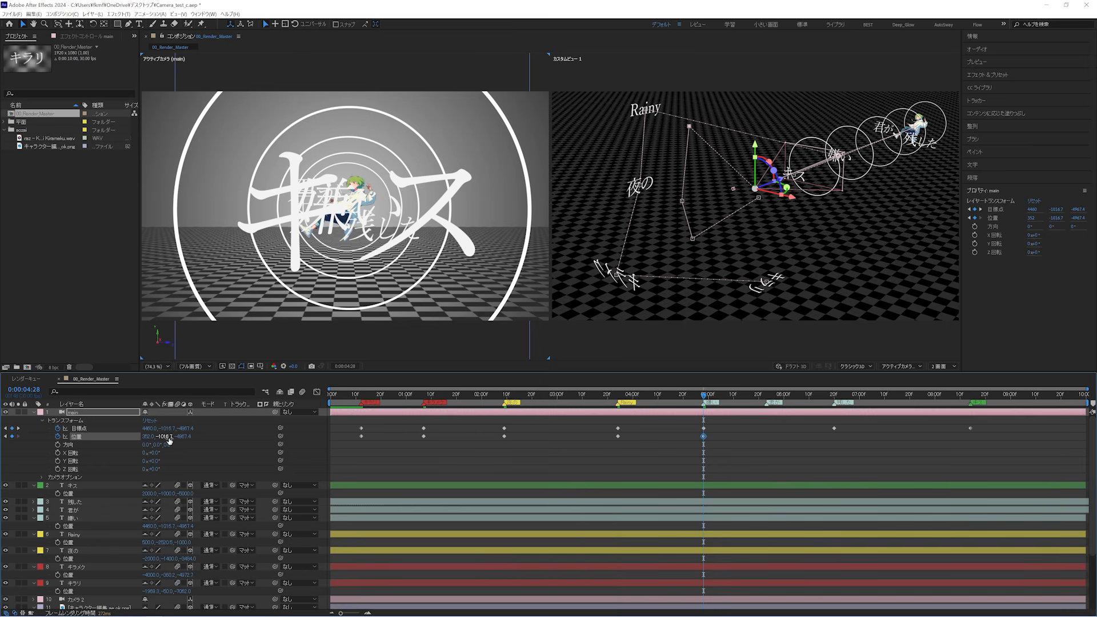
- Set the main camera's X position to about 3120 at 0:00:04:28 and about 5920 at 0:00:06:20
drag(550, 389, 943, 382)
drag(149, 437, 507, 437)
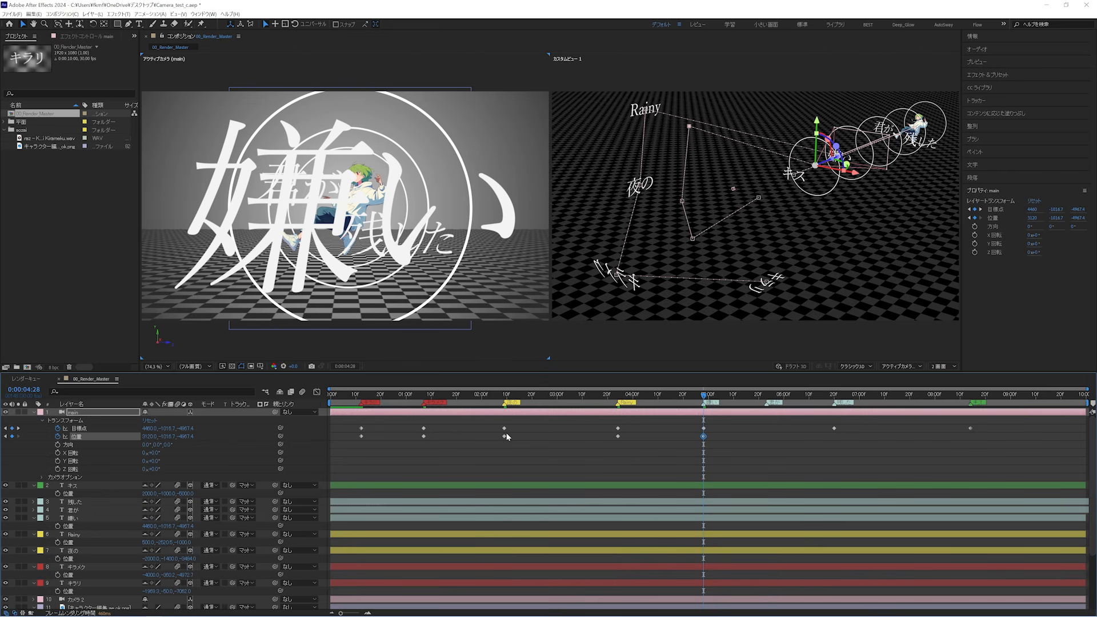
key(k)
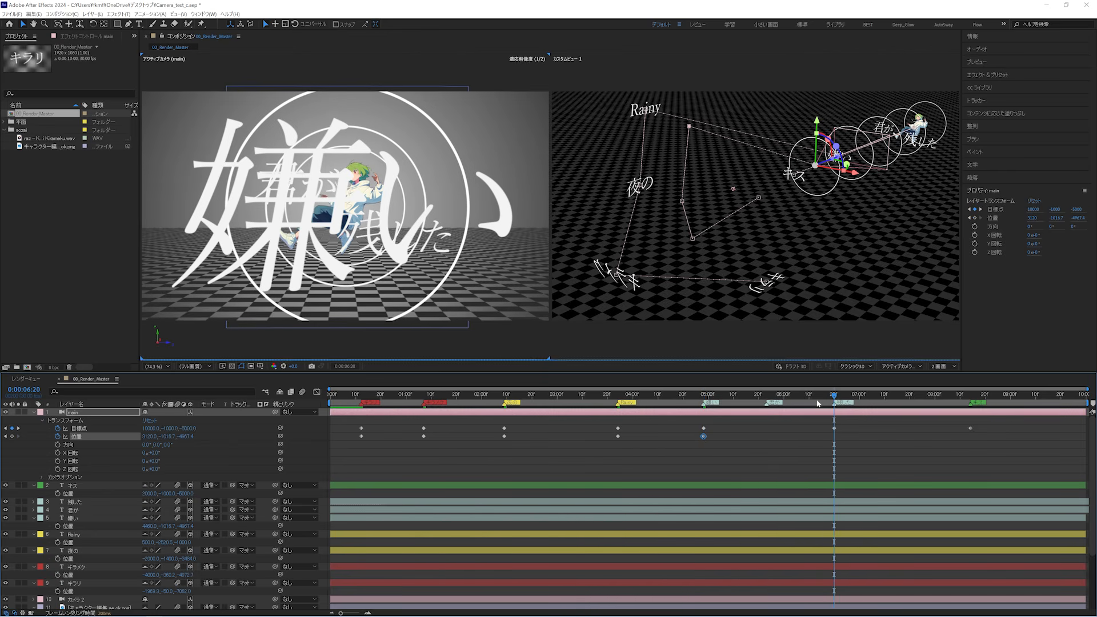
drag(180, 435, 374, 438)
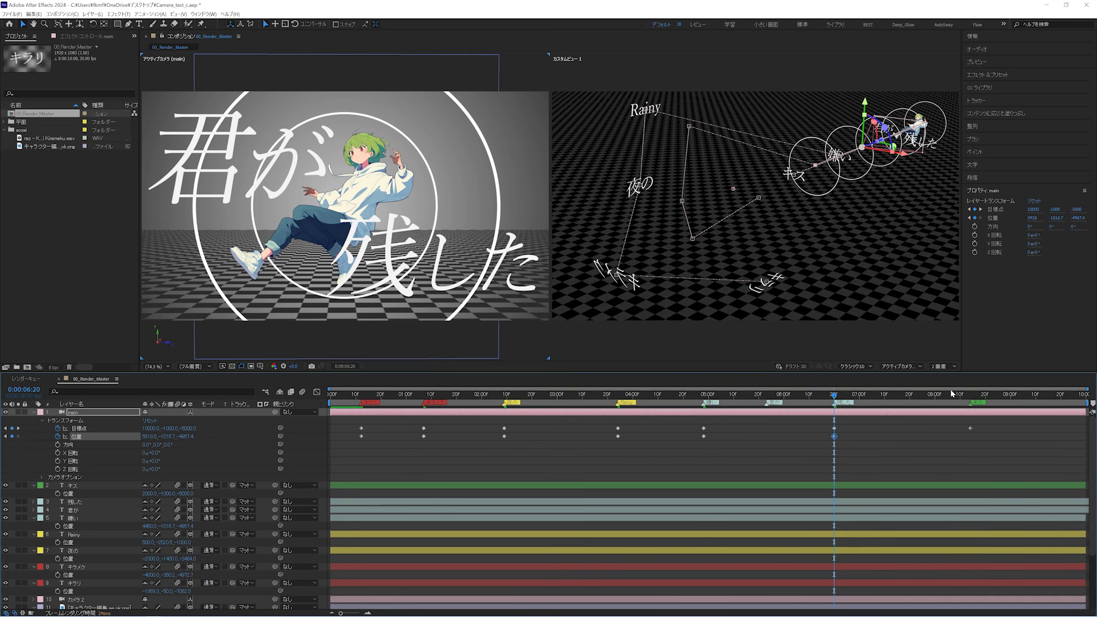
- Keyframe the main camera's X position at about 890 at 0:00:08:14 and about 724 at 0:00:09:29
key(k)
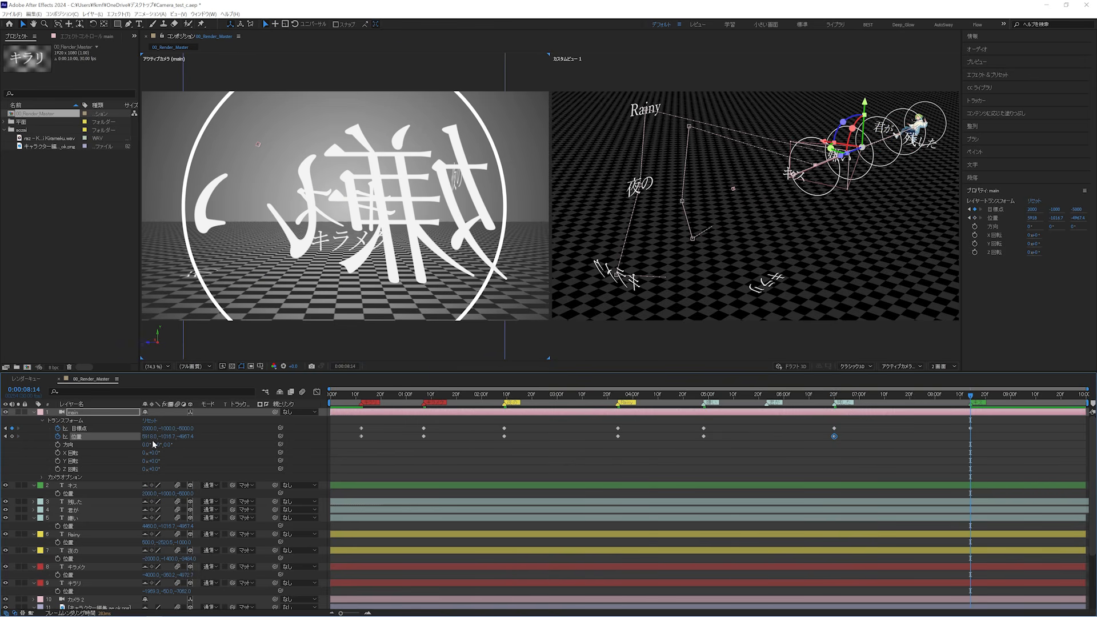
drag(148, 436, 507, 420)
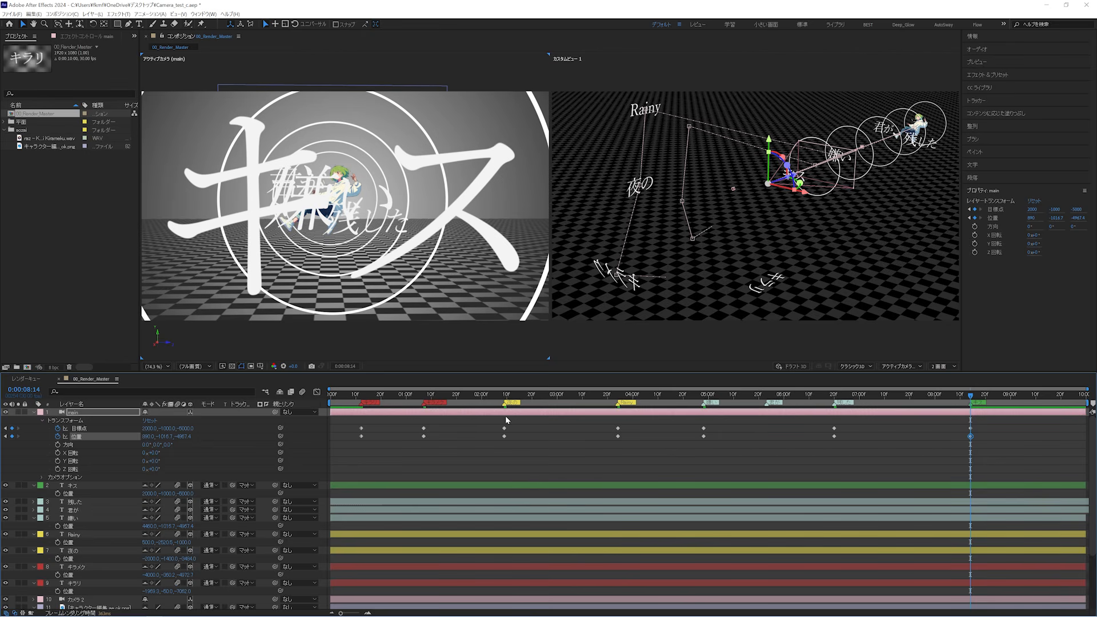
key(space)
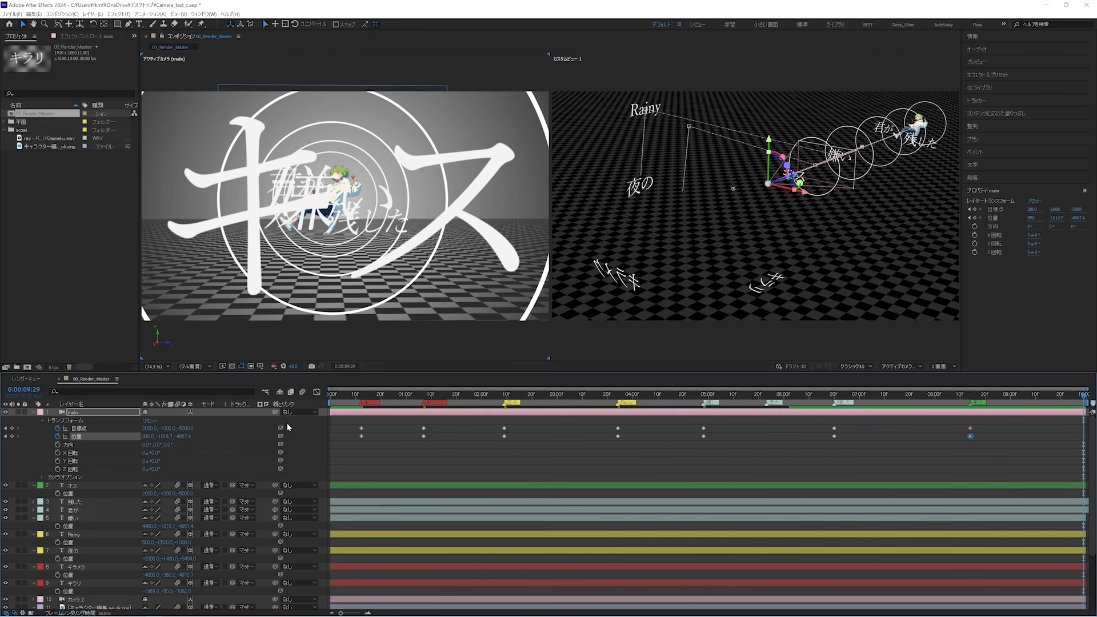
drag(163, 436, 74, 436)
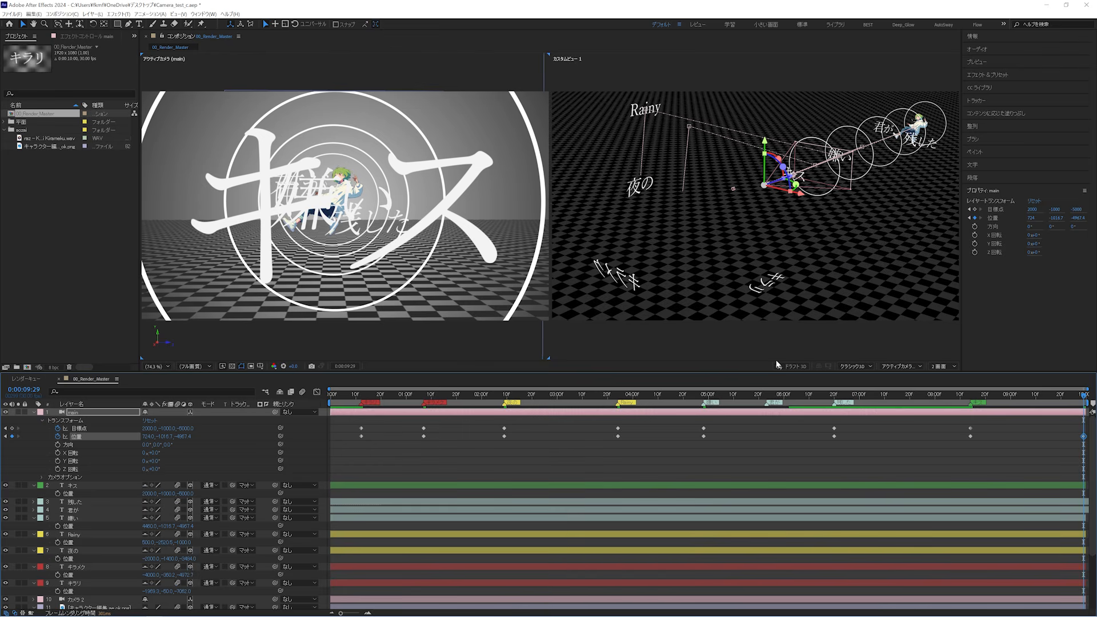
- Apply Easy Ease to all point-of-interest and position keyframes of the main camera
drag(1087, 422, 339, 451)
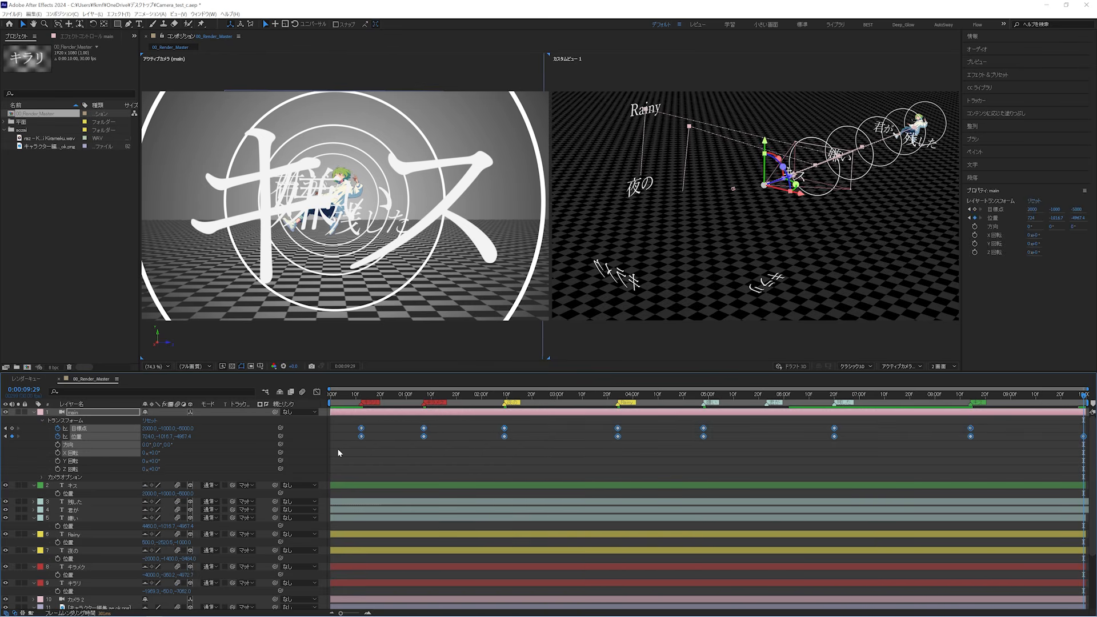
key(F9)
key(F9)
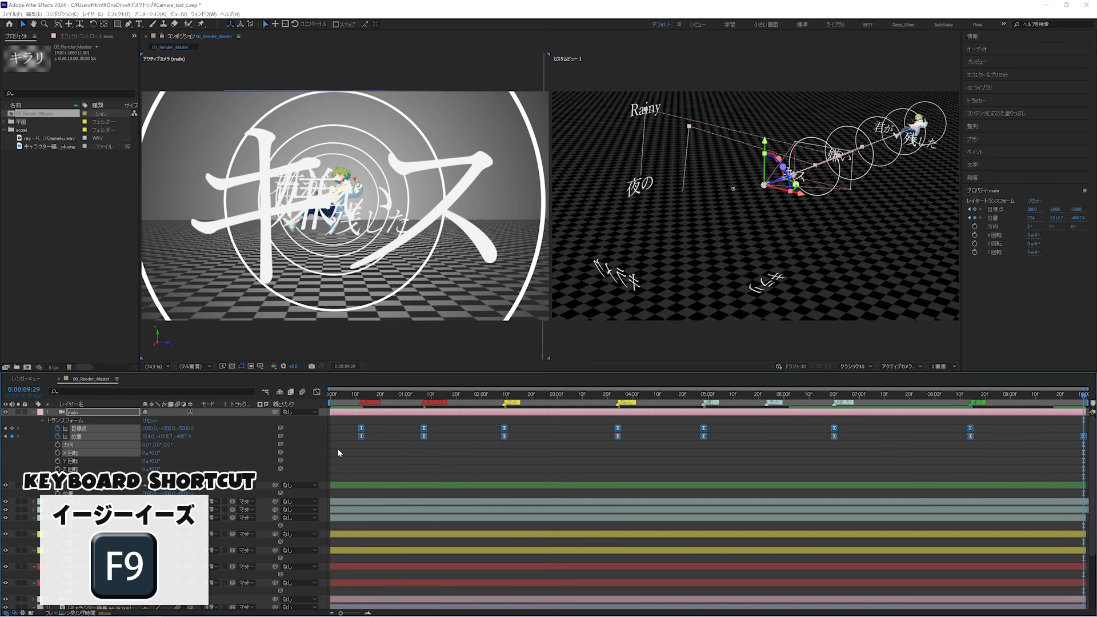
- In the speed graph, set the incoming and outgoing influence of all the main camera's position keyframes to 50%
click(317, 393)
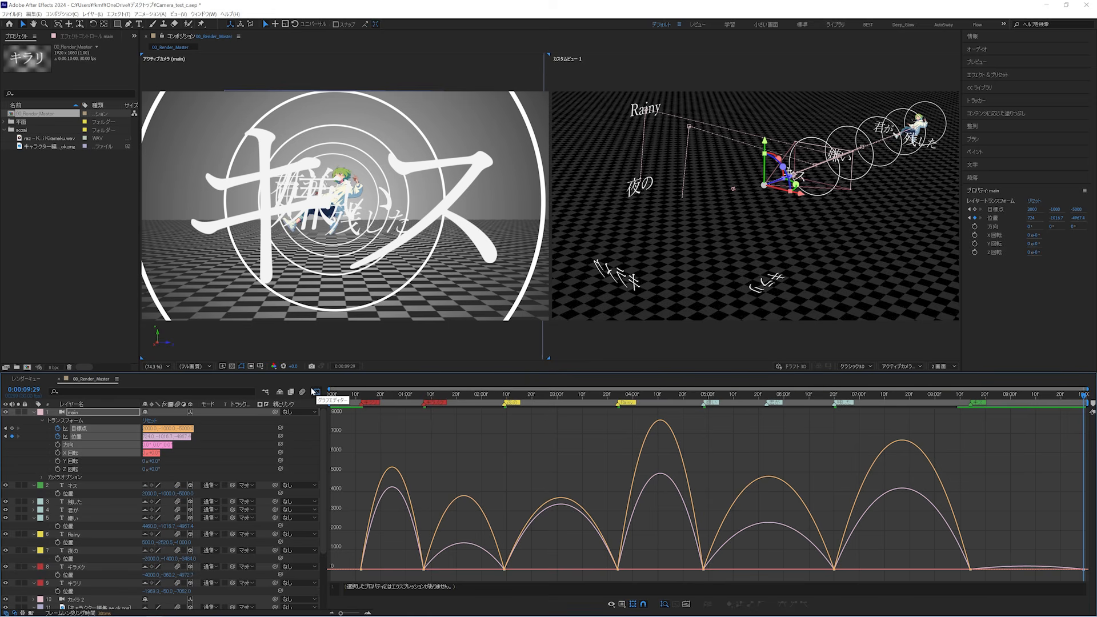
click(80, 461)
click(76, 436)
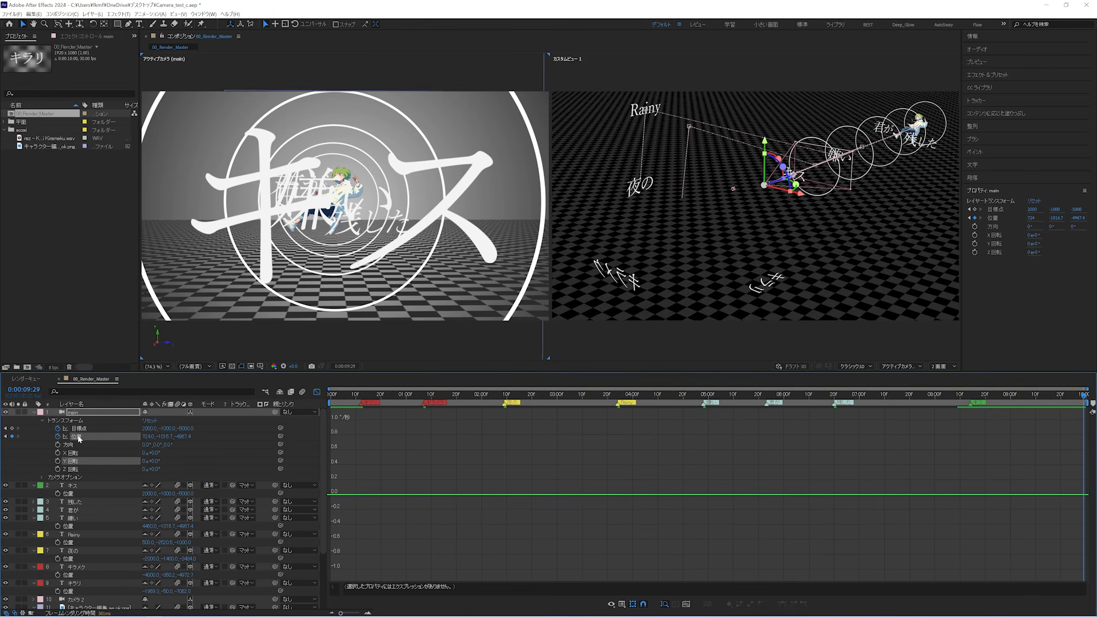
drag(352, 535, 1089, 582)
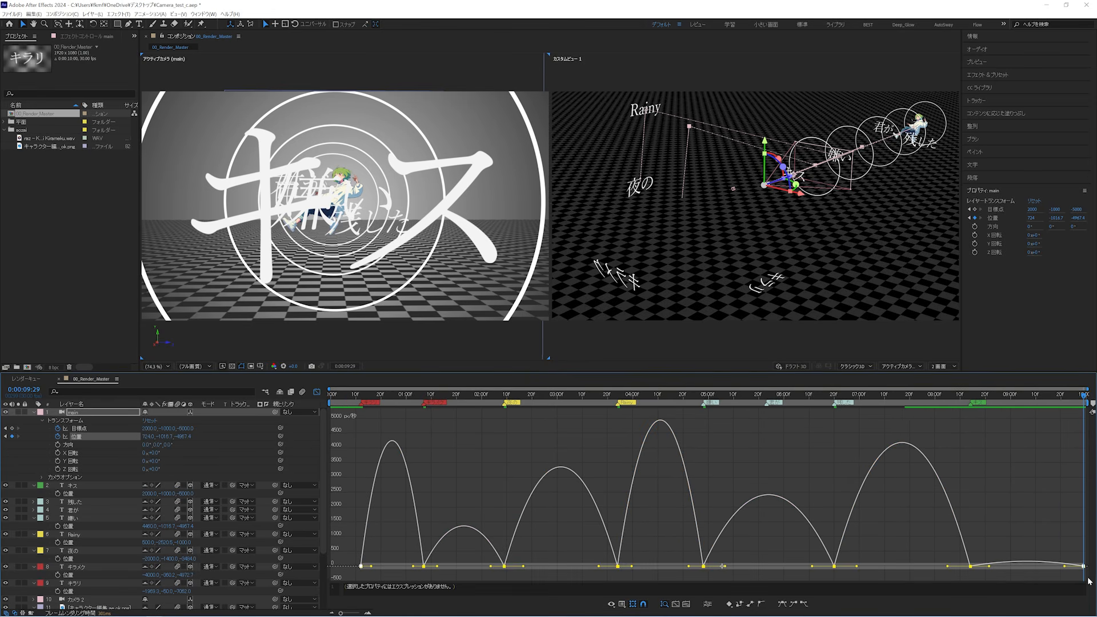
right_click(972, 568)
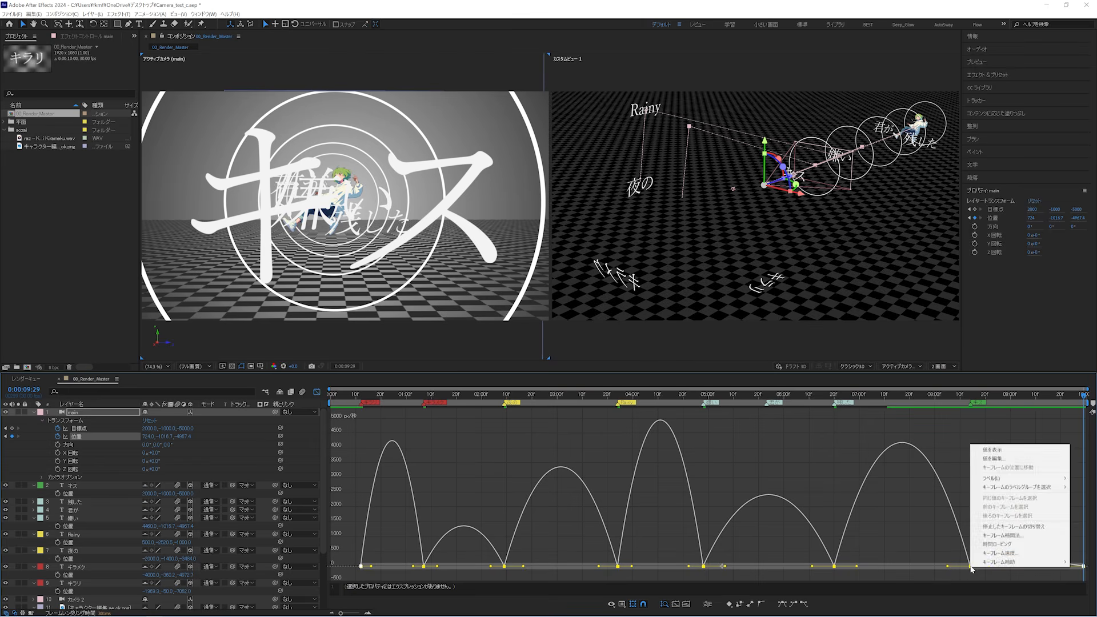
click(1018, 554)
click(366, 345)
text(50)
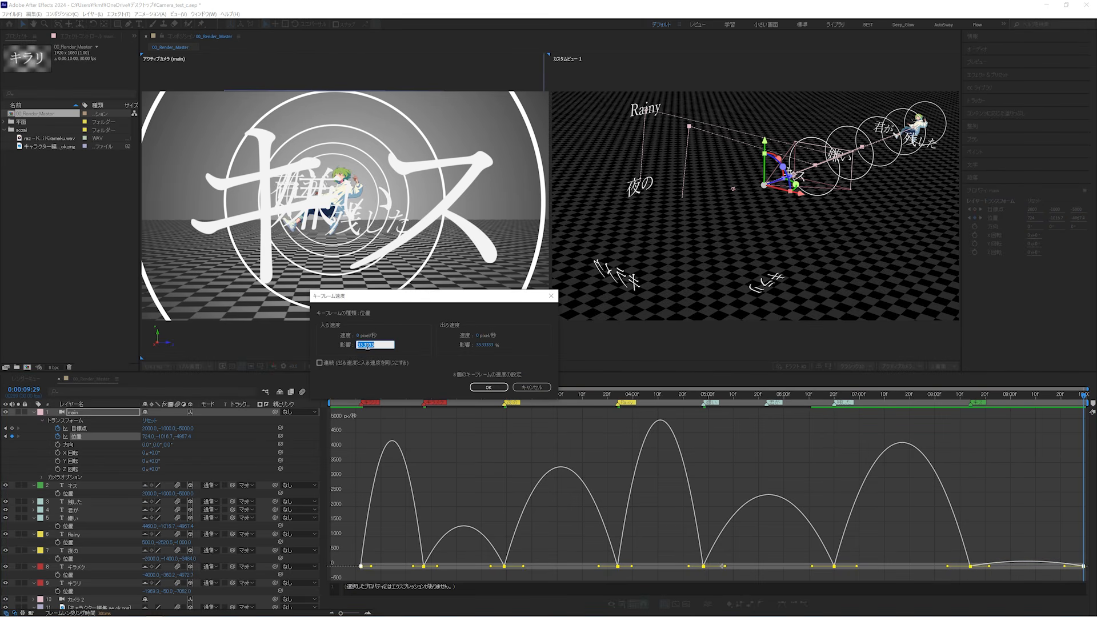
key(Tab)
key(Tab)
text(50)
key(Return)
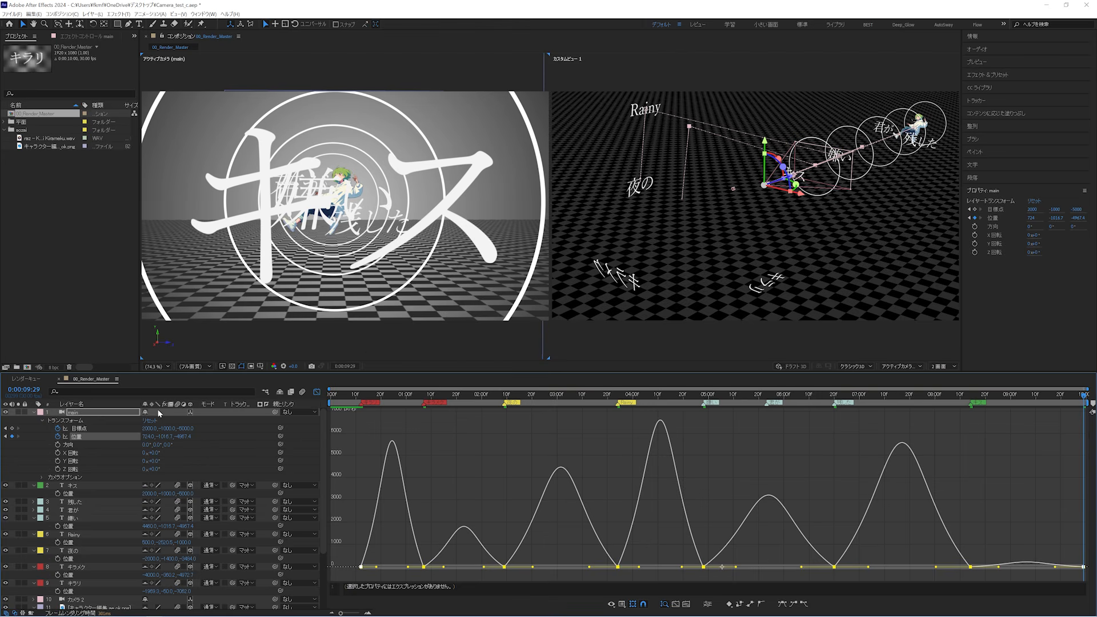
- Set the incoming and outgoing influence of all the main camera's point-of-interest keyframes to 50%
click(87, 428)
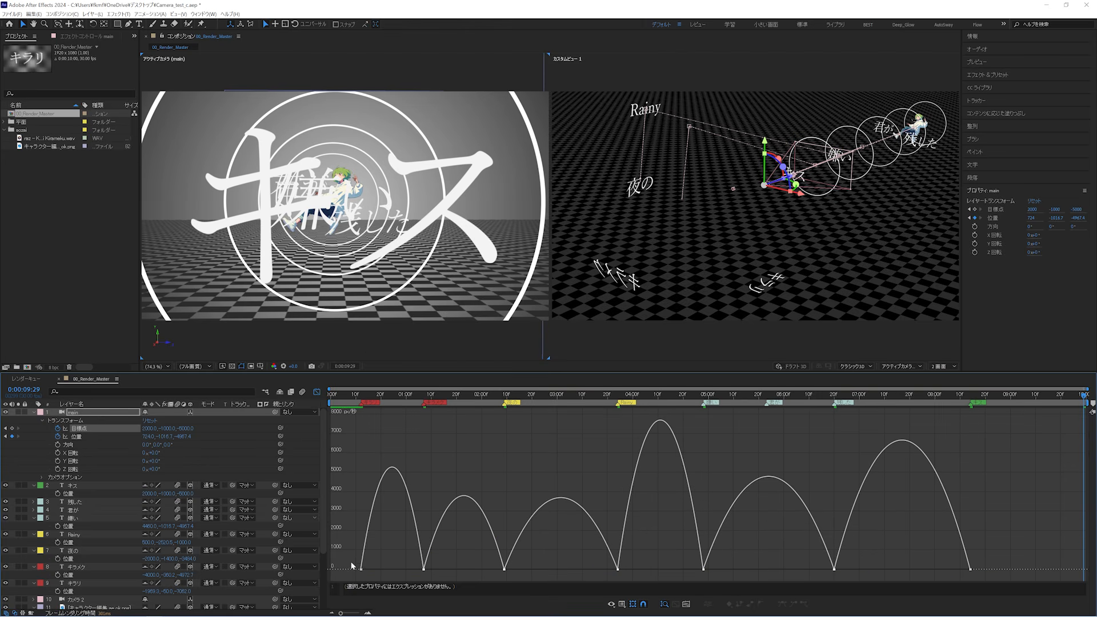
drag(353, 566, 996, 559)
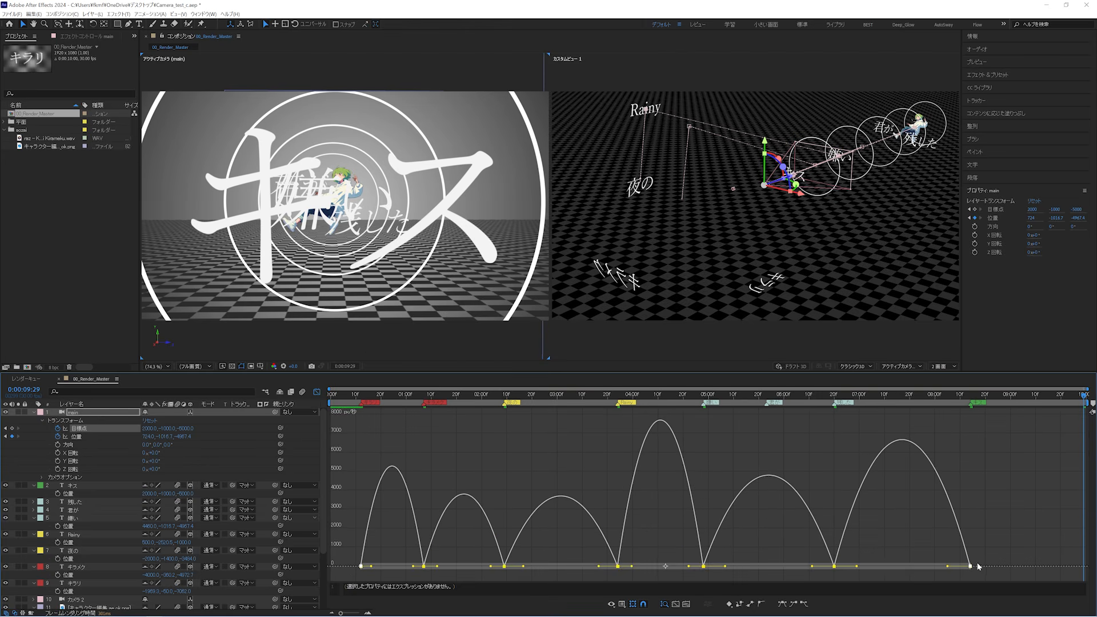
right_click(835, 565)
click(857, 554)
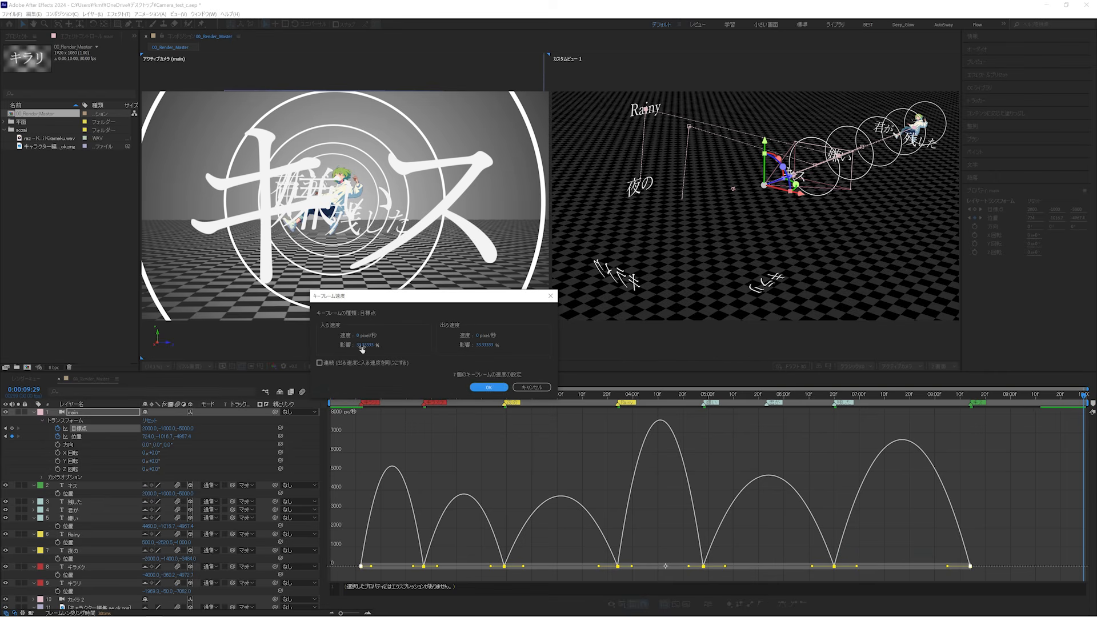
click(361, 345)
text(50)
key(Tab)
key(Tab)
text(50)
key(Return)
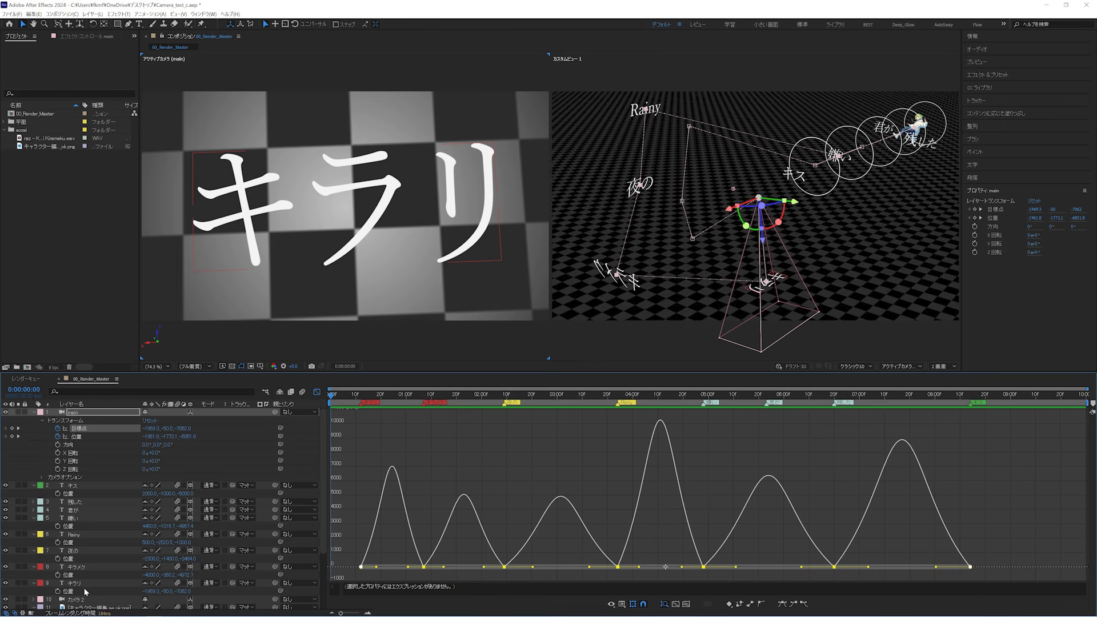
- Set the spatial interpolation of all the main camera's point-of-interest and position keyframes to continuous Bezier (連続ベジェ)
click(317, 392)
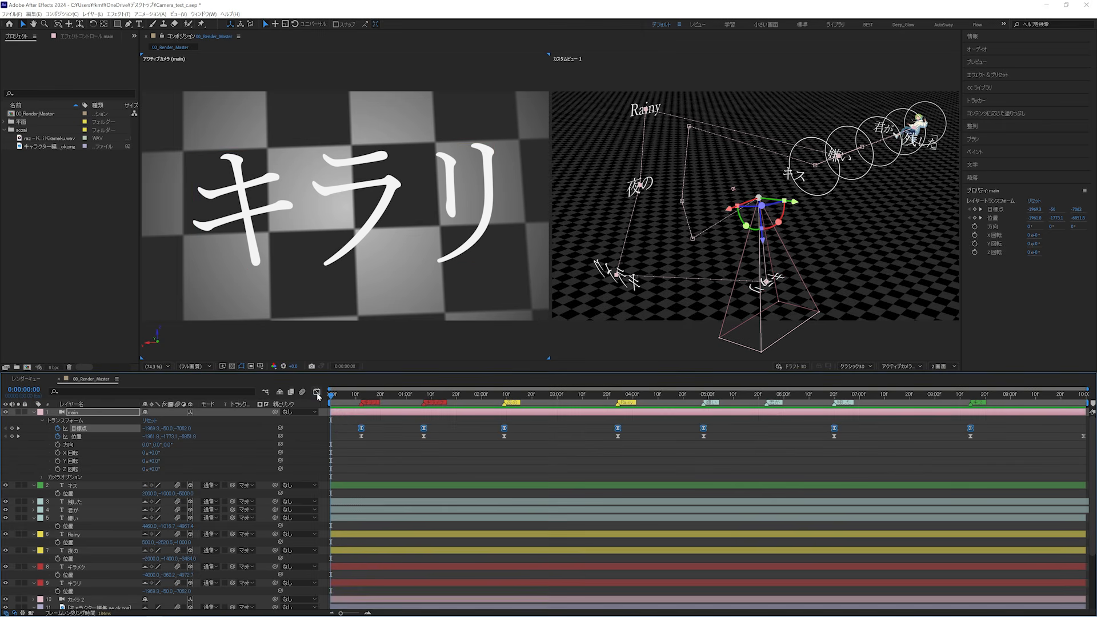
click(344, 417)
drag(344, 417, 1088, 456)
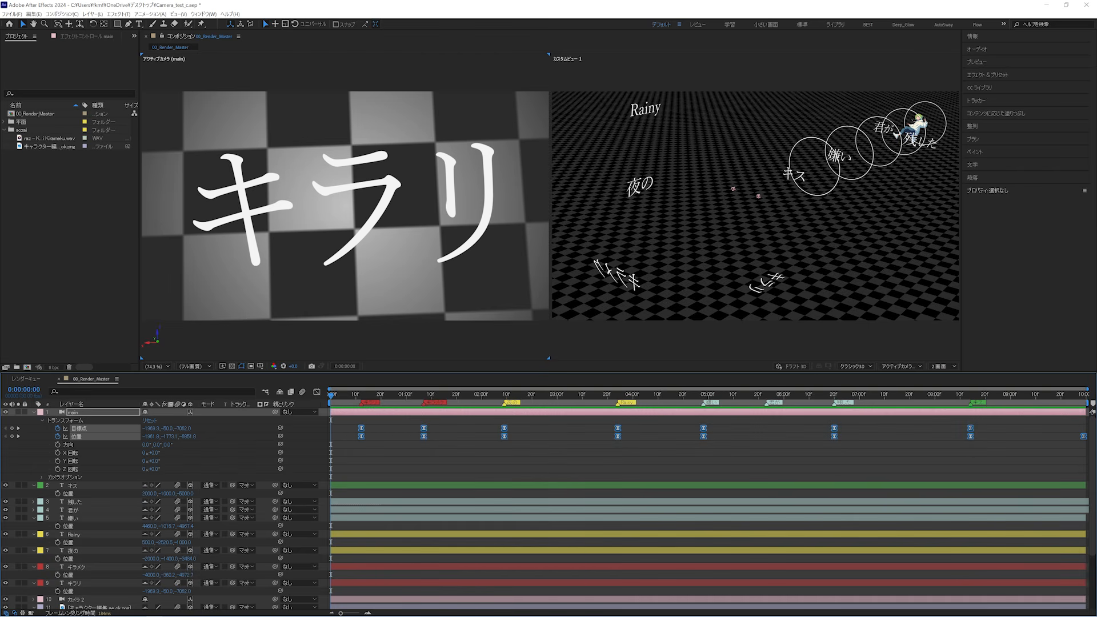
right_click(971, 438)
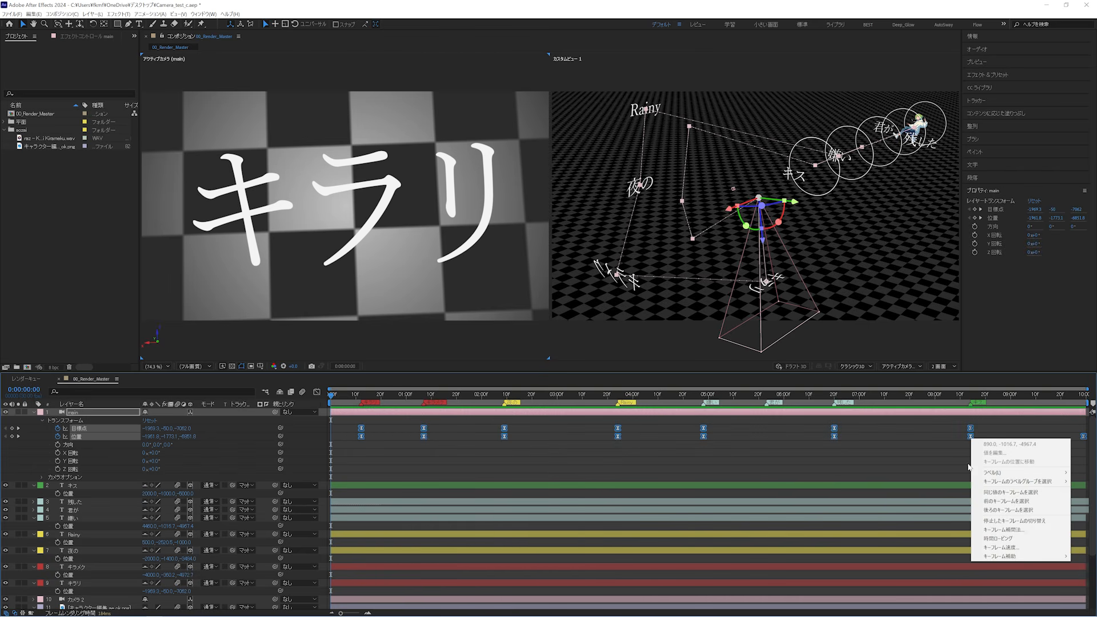
click(1006, 530)
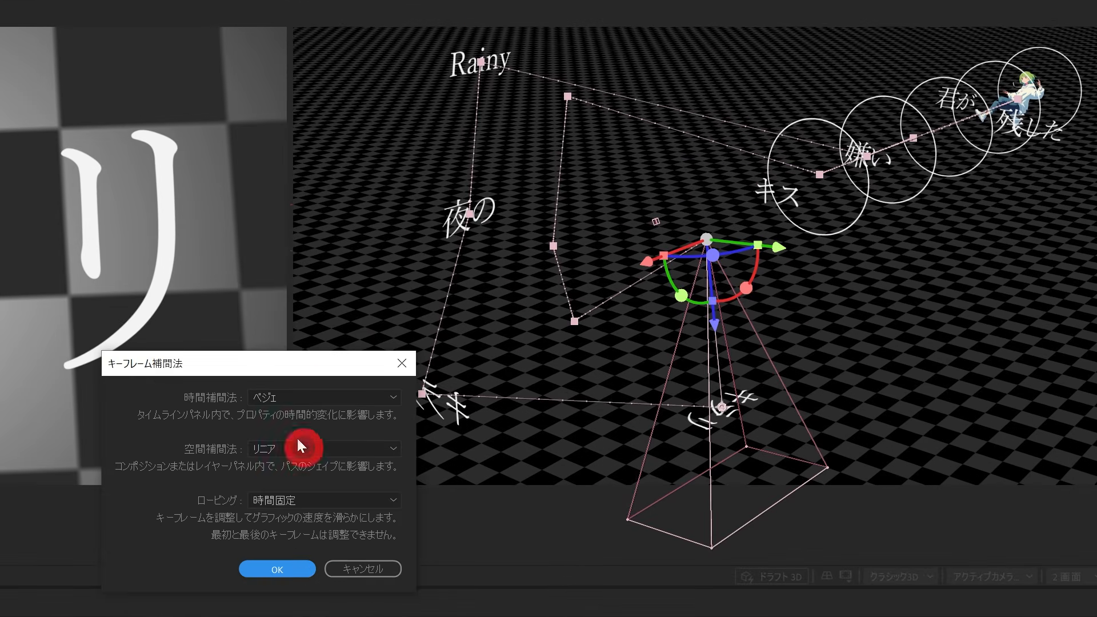
click(299, 442)
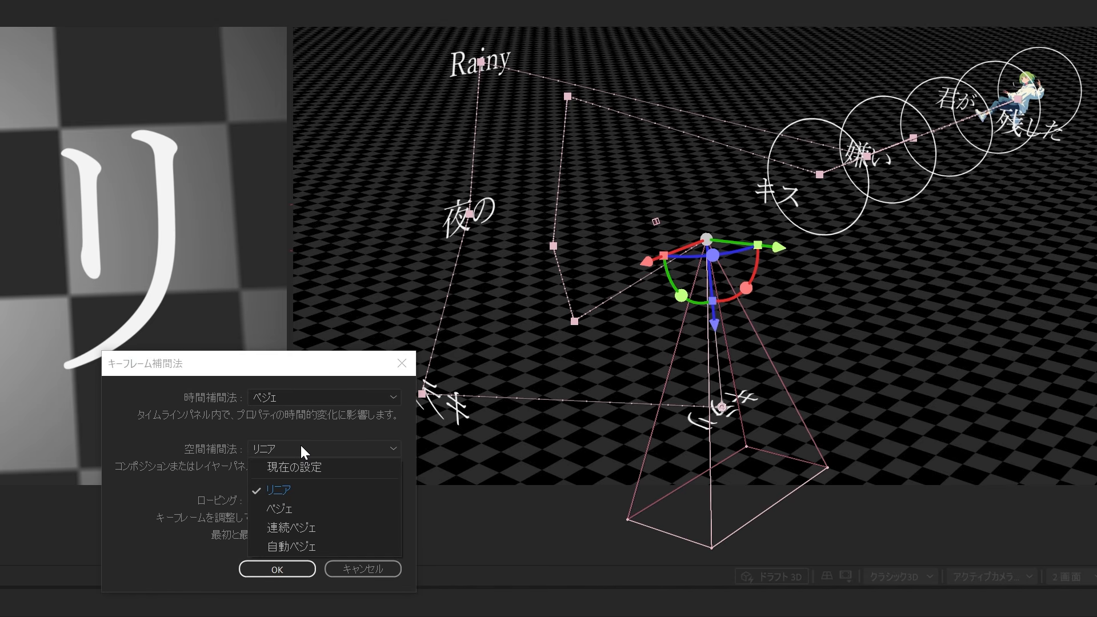
click(304, 520)
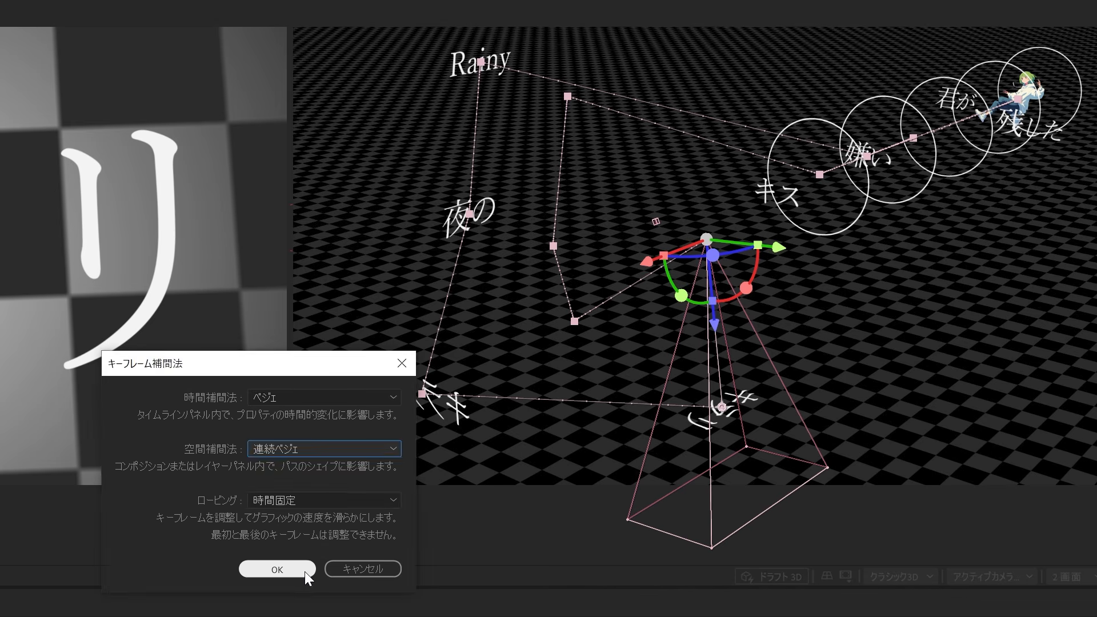
click(302, 570)
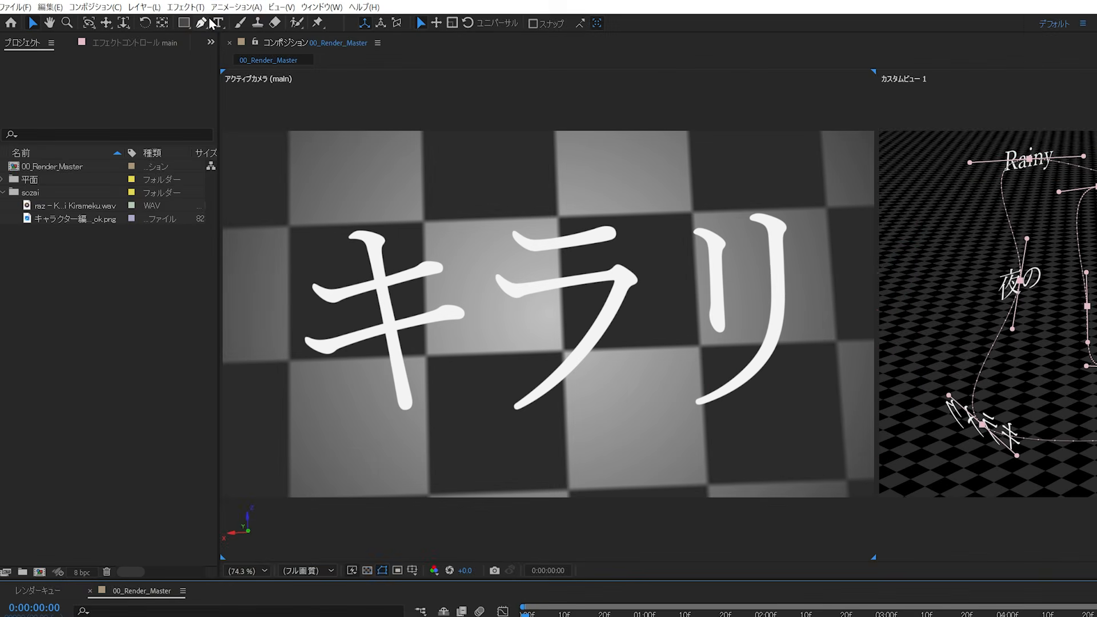
- Lengthen and tilt the Bezier handles of both camera paths at the Rainy keyframes with the Pen tool to round the curves
click(205, 21)
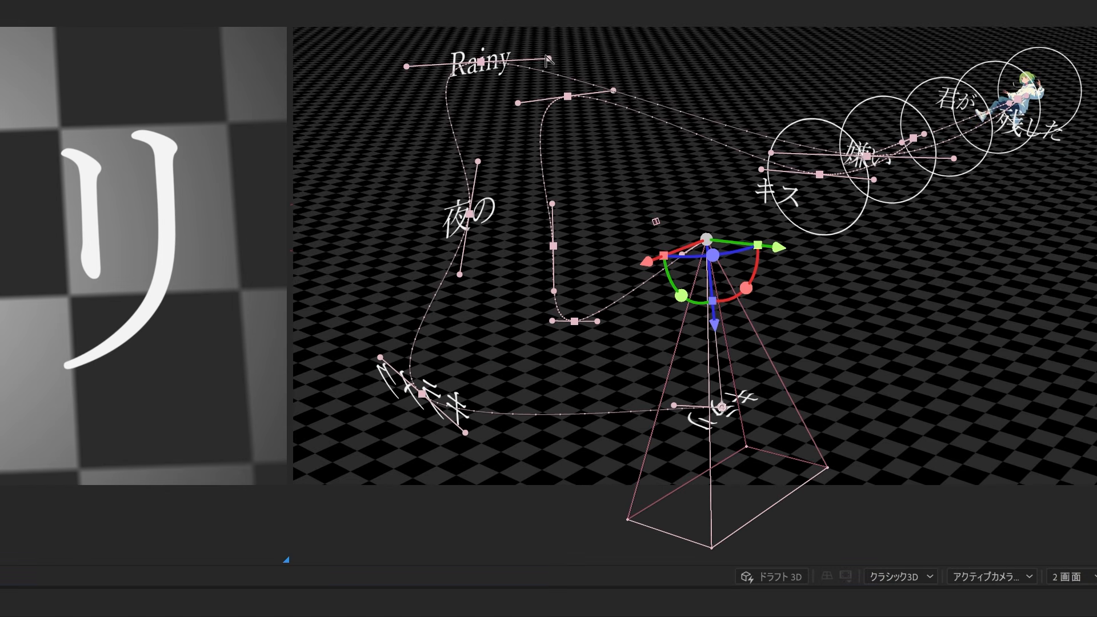
drag(548, 59, 578, 42)
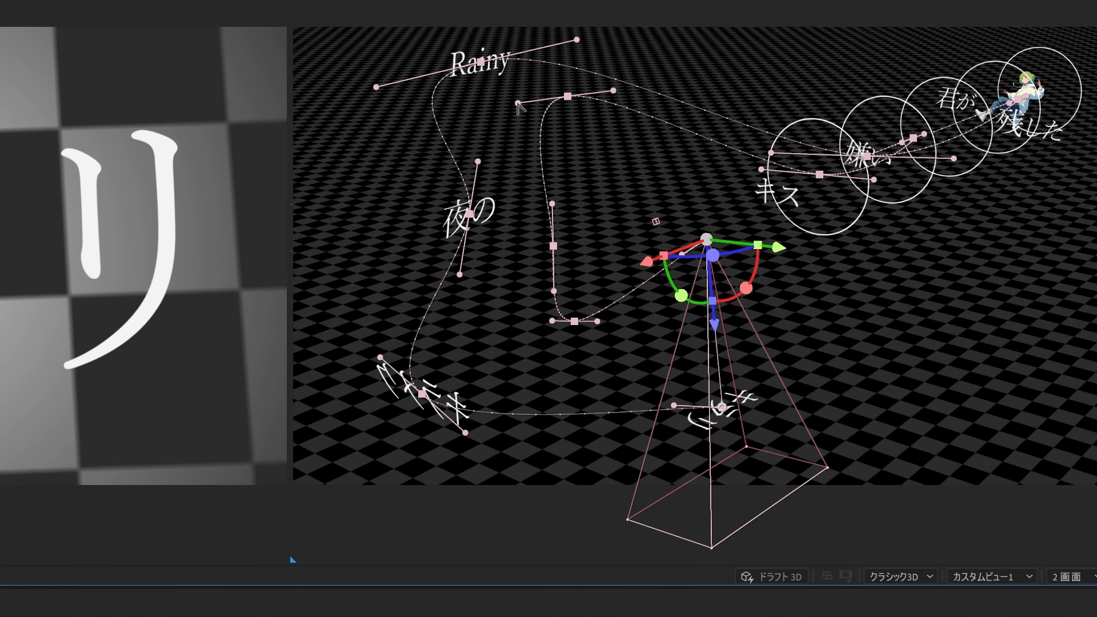
drag(518, 103, 499, 114)
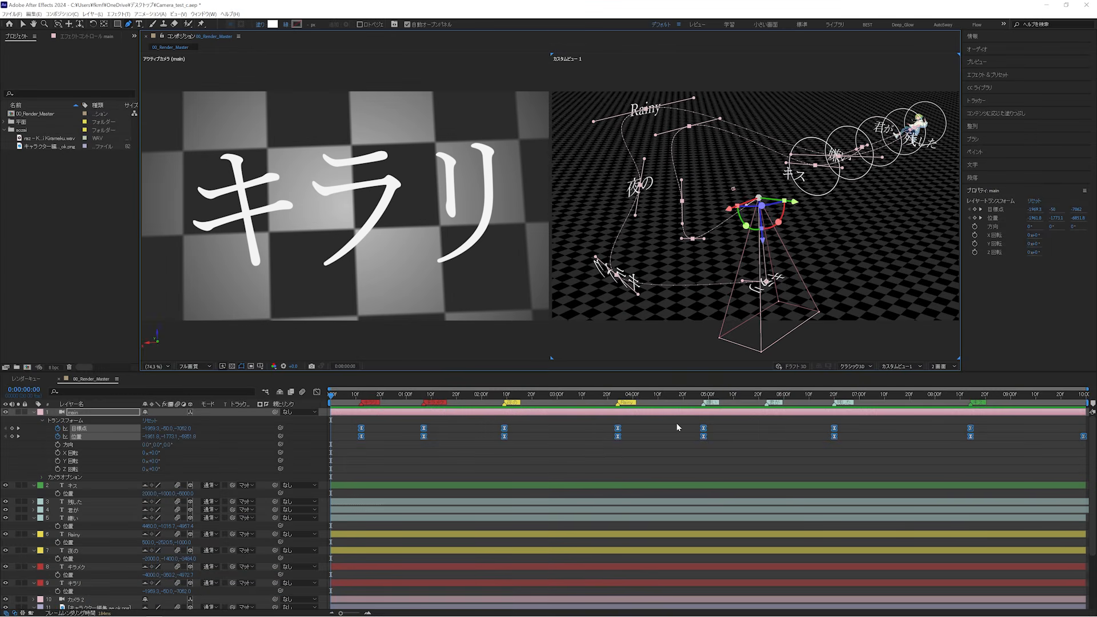
- Set the spatial interpolation of the main camera's point-of-interest and position keyframes from 0:00:04:28 onward to linear (リニア)
drag(677, 423, 1068, 460)
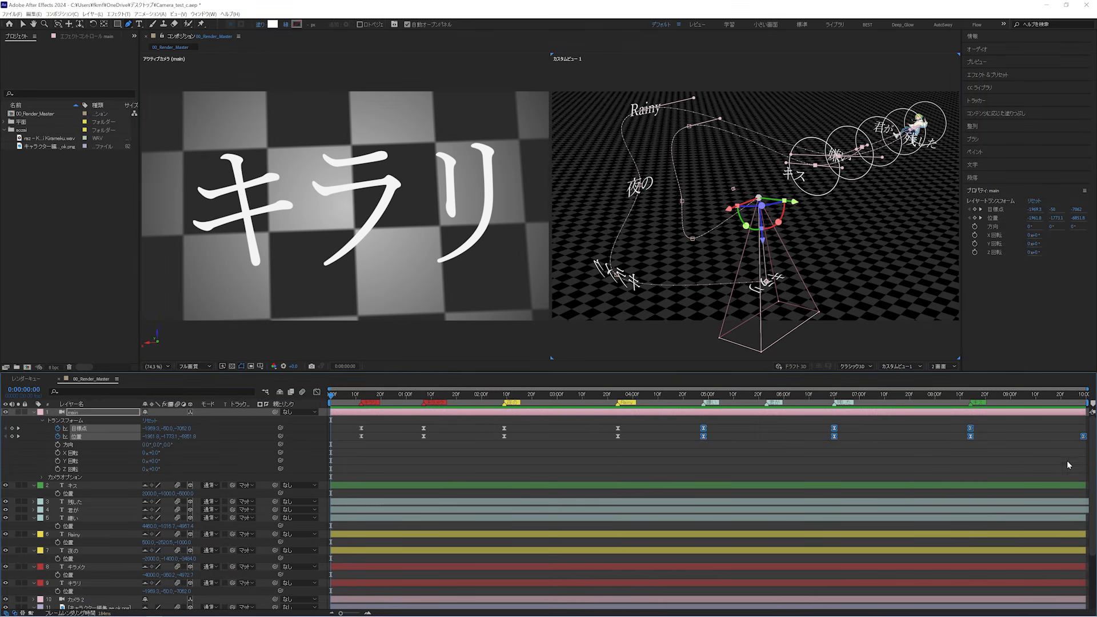
right_click(970, 430)
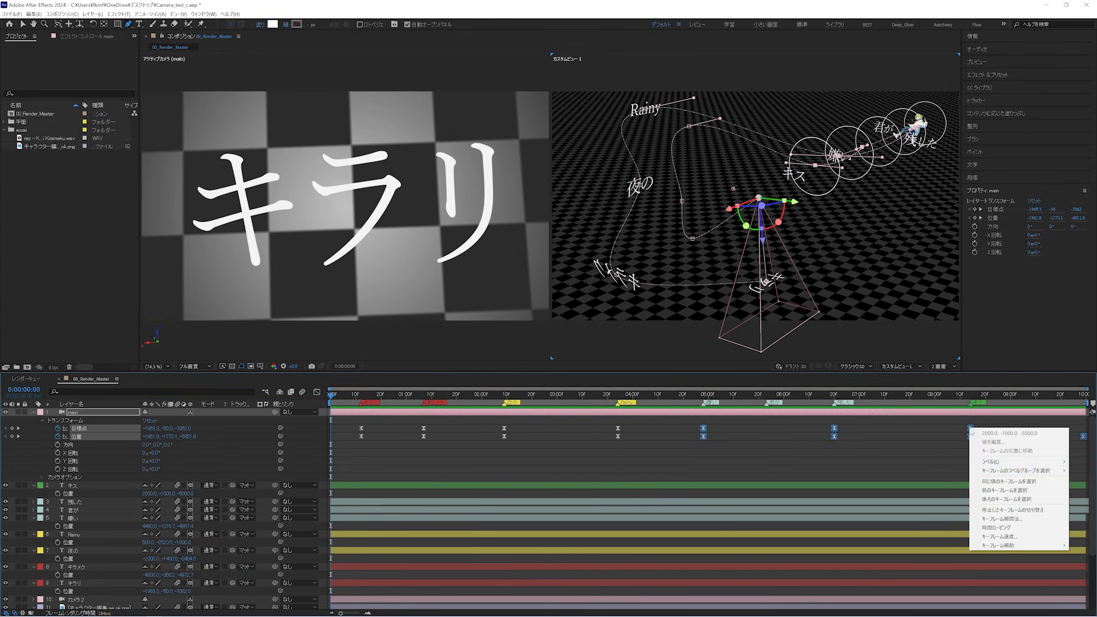
click(997, 519)
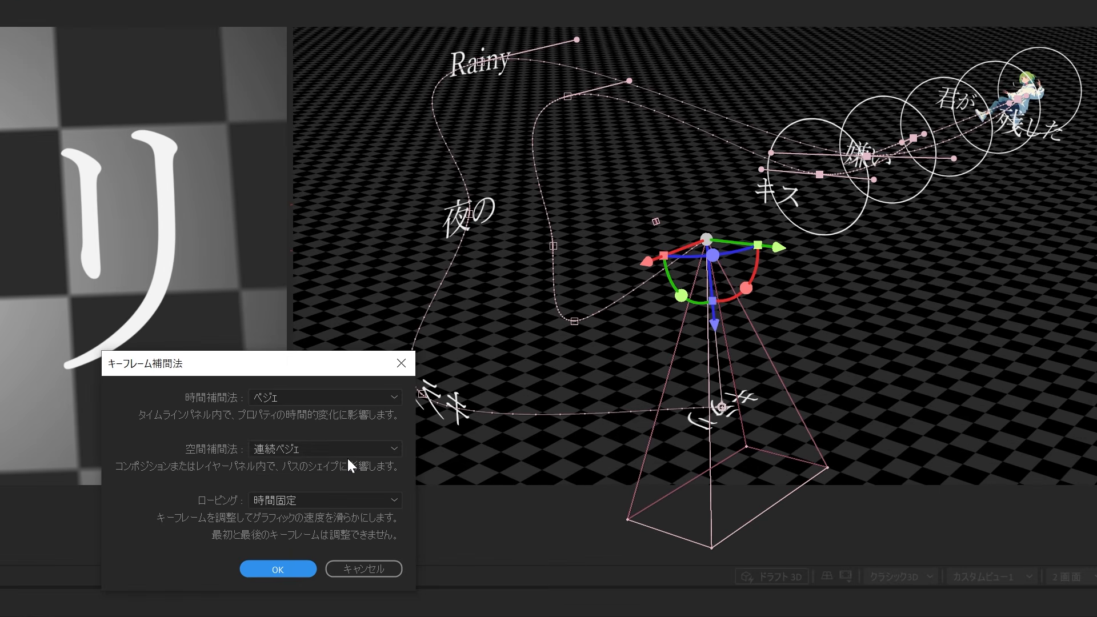
click(338, 452)
click(305, 490)
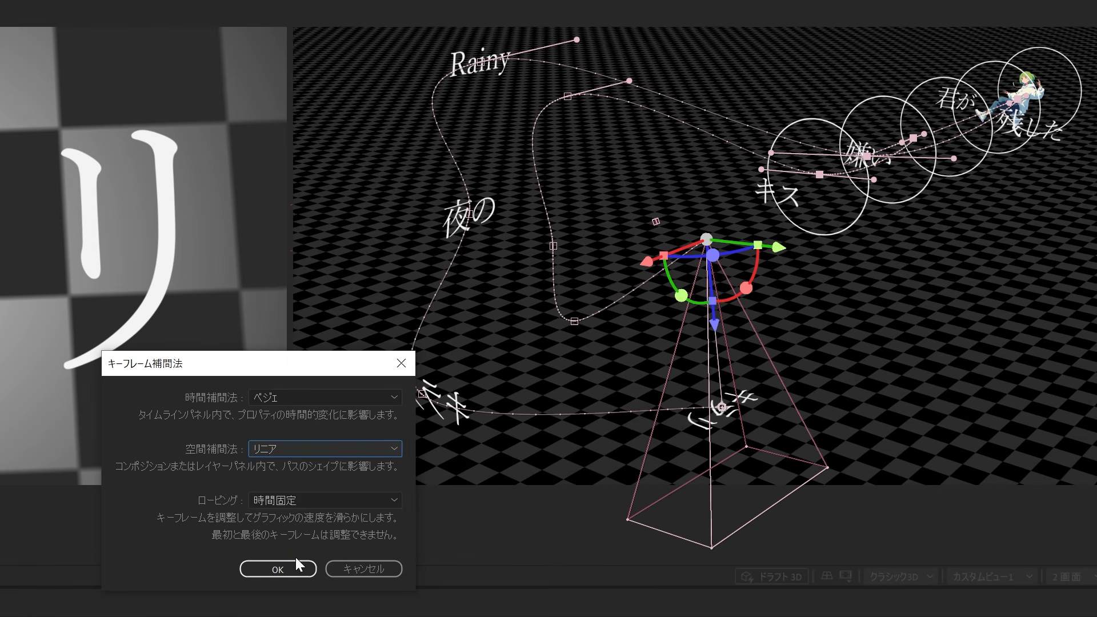
click(291, 567)
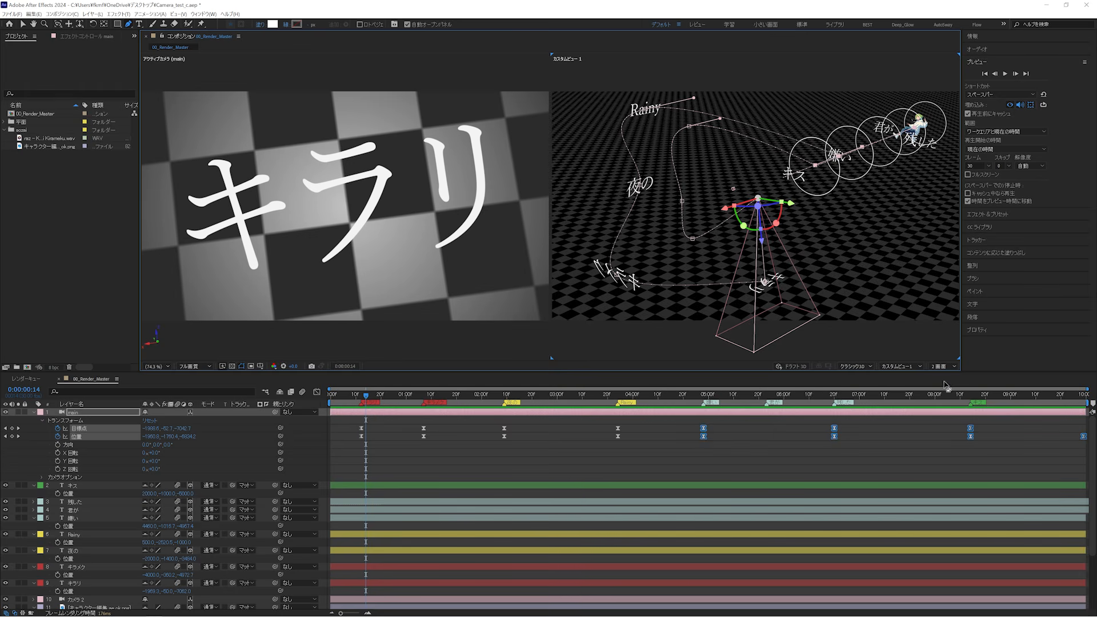
- In the speed graph, lengthen the outgoing influence handle of the main camera's keyframes at the Rainy marker
drag(686, 425, 1086, 440)
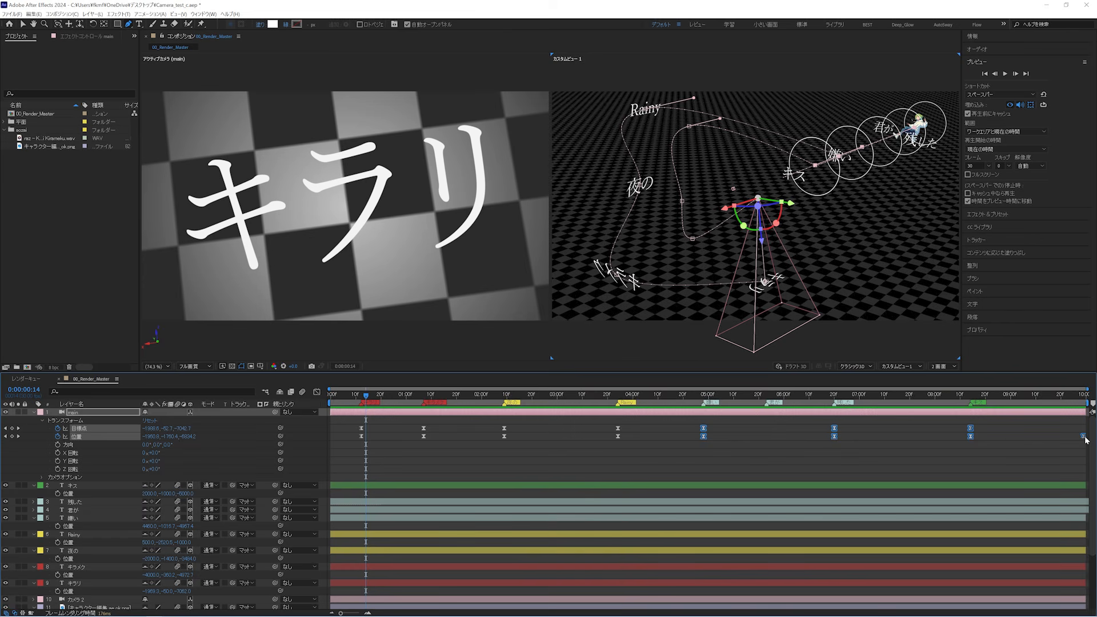
click(317, 392)
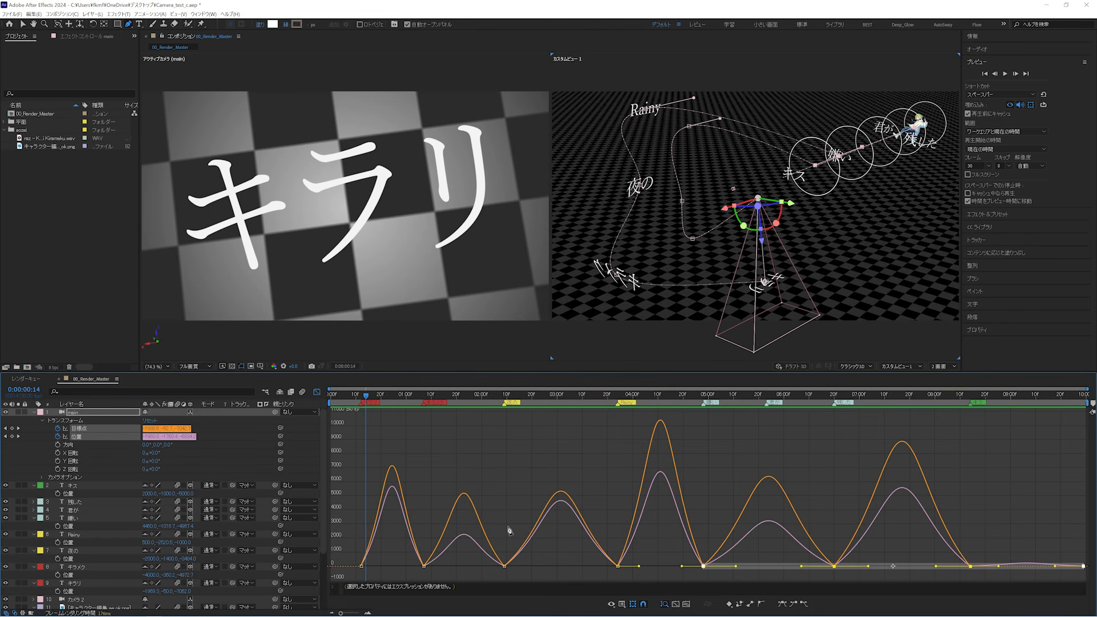
click(617, 567)
drag(639, 567, 647, 573)
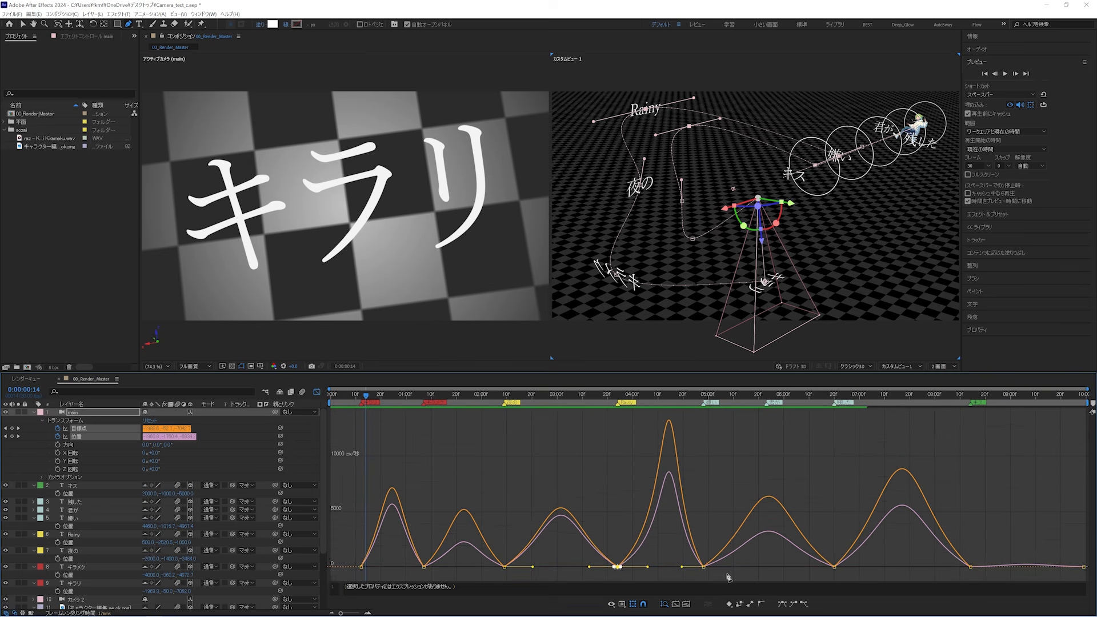
- Lengthen the influence handles of the main camera's keyframes from 0:00:04:28 to 0:00:08:14 for sharper speed peaks, and preview the motion
drag(724, 575, 683, 568)
drag(677, 569, 672, 568)
drag(742, 572, 755, 570)
drag(858, 569, 788, 567)
drag(869, 567, 883, 568)
drag(993, 557, 964, 571)
drag(937, 567, 923, 567)
key(space)
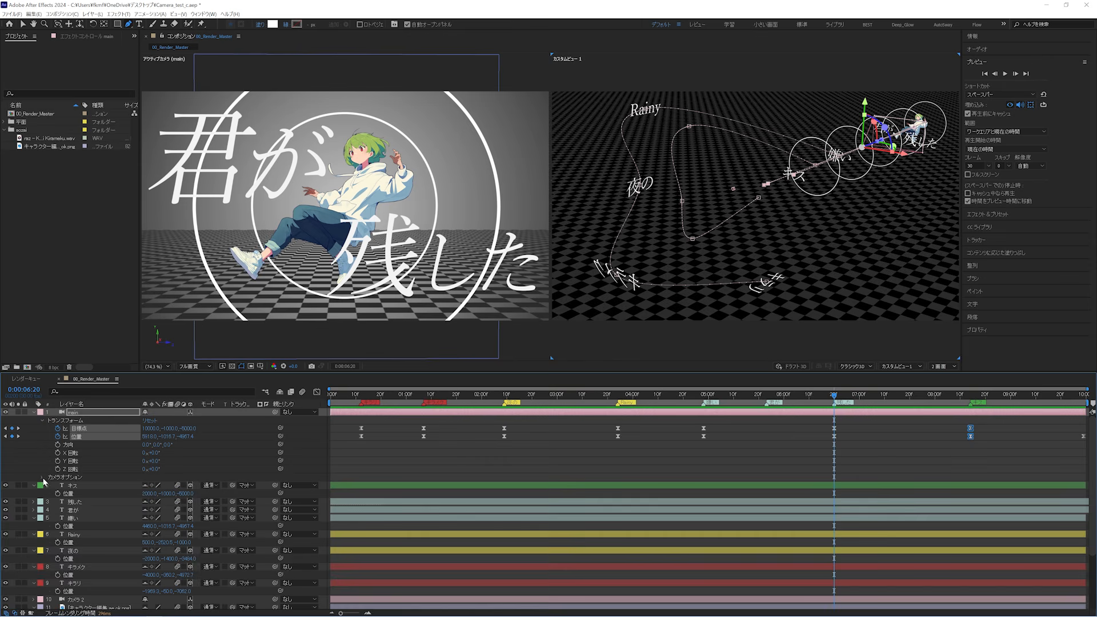
- In the main camera's camera options, set the aperture to 40 pixels and the blur level to 500%
click(42, 477)
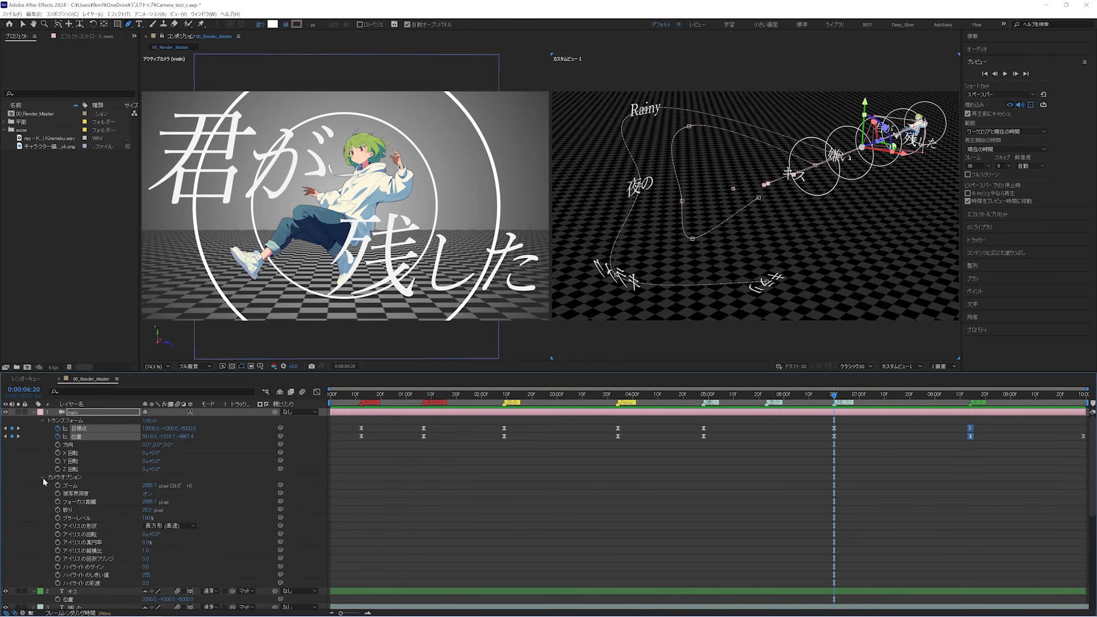
click(147, 494)
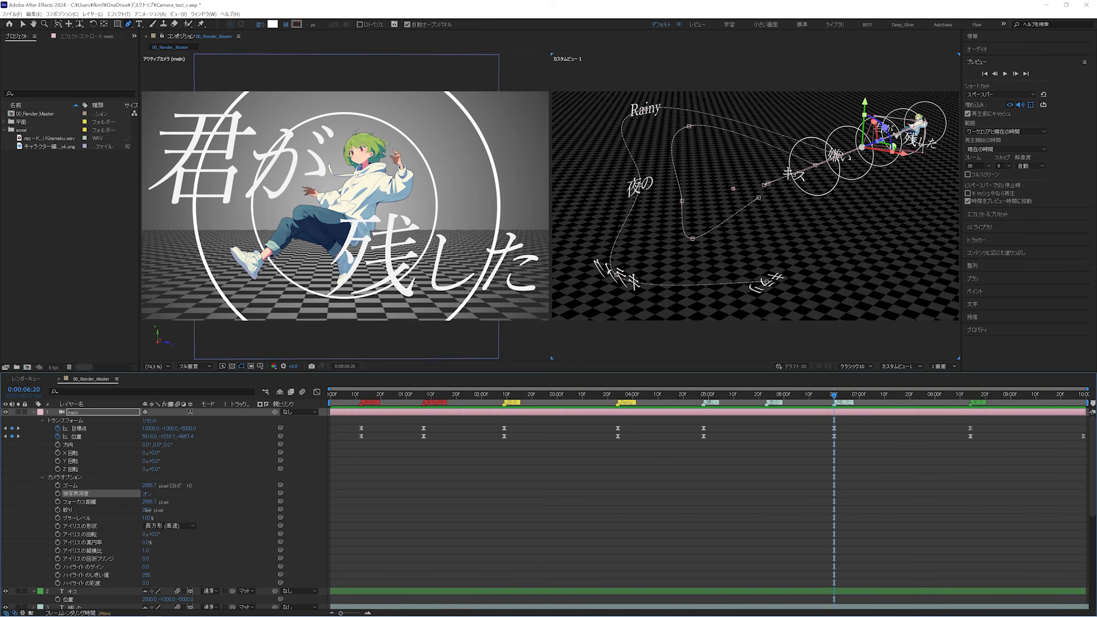
text(40)
key(Return)
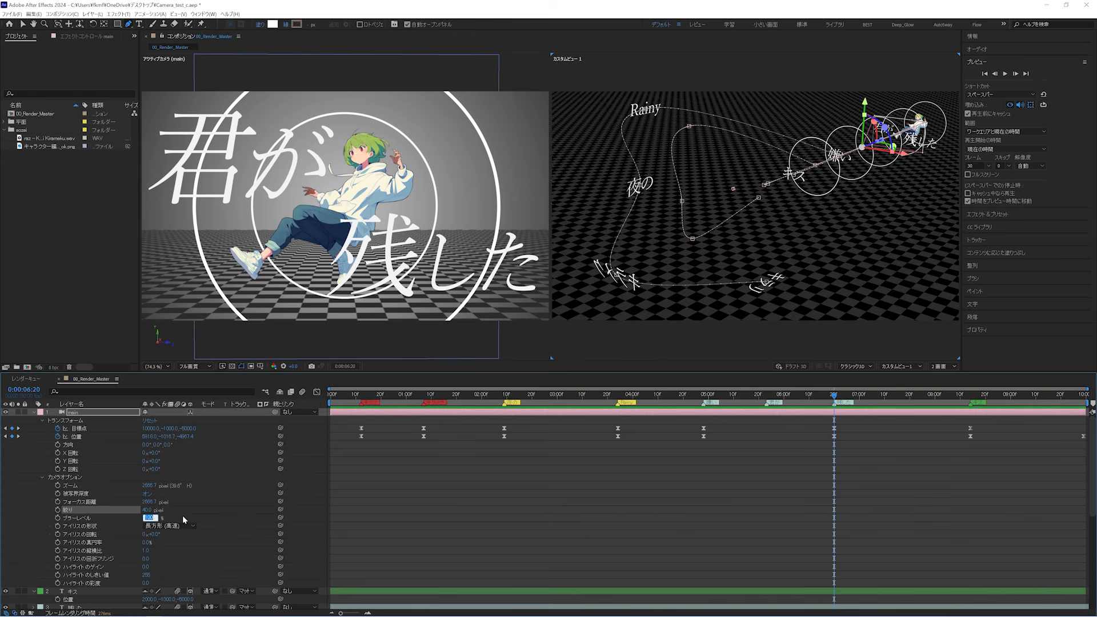
text(500)
key(Return)
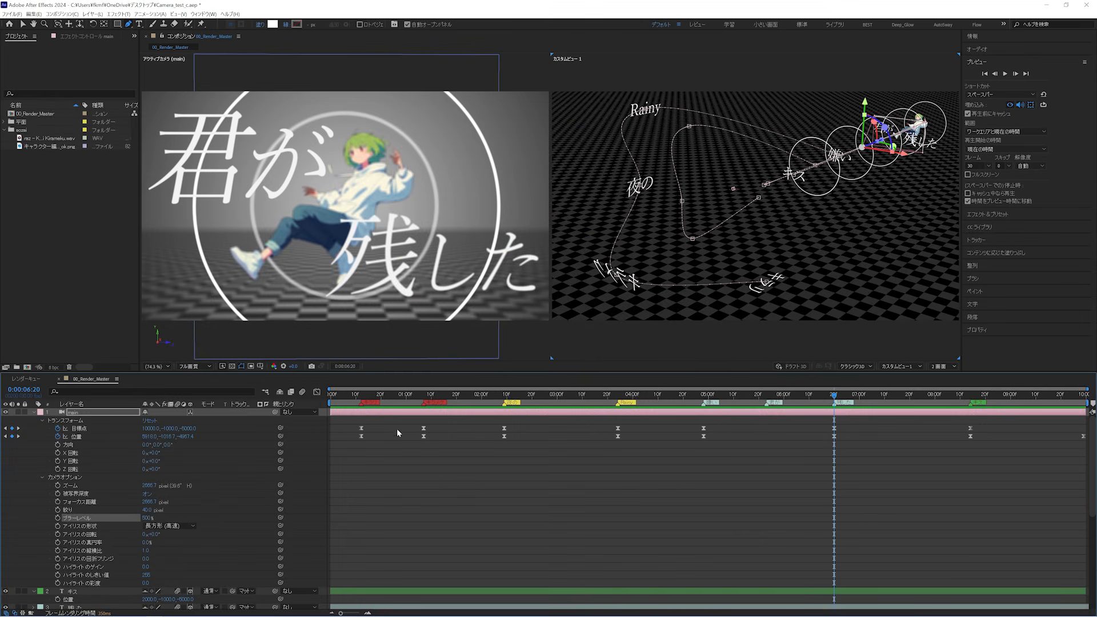
- At the キラリ marker (0:00:00:12), lower the main camera's focus distance to about 1700 pixels so the text is sharp, and enable its keyframing
click(387, 403)
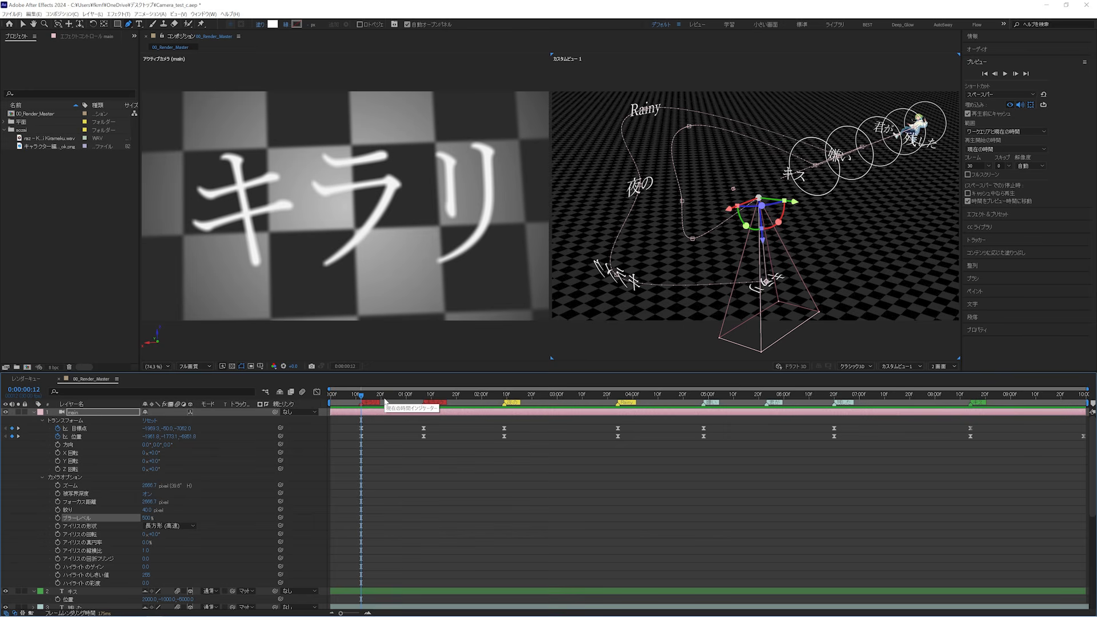
click(152, 502)
drag(154, 505, 107, 501)
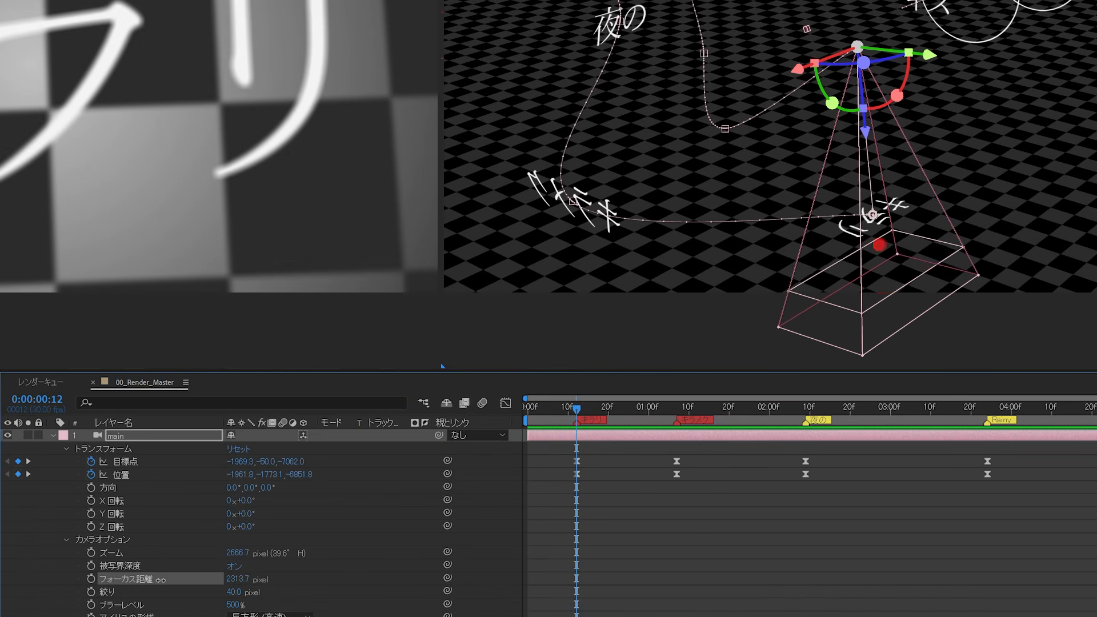
drag(161, 580, 76, 583)
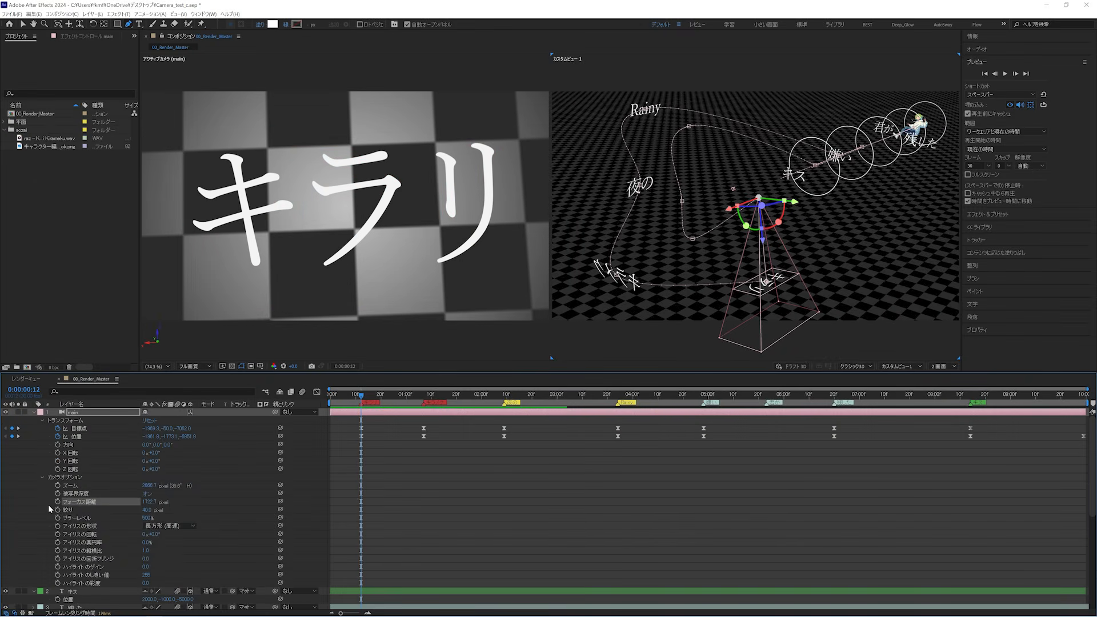
click(57, 502)
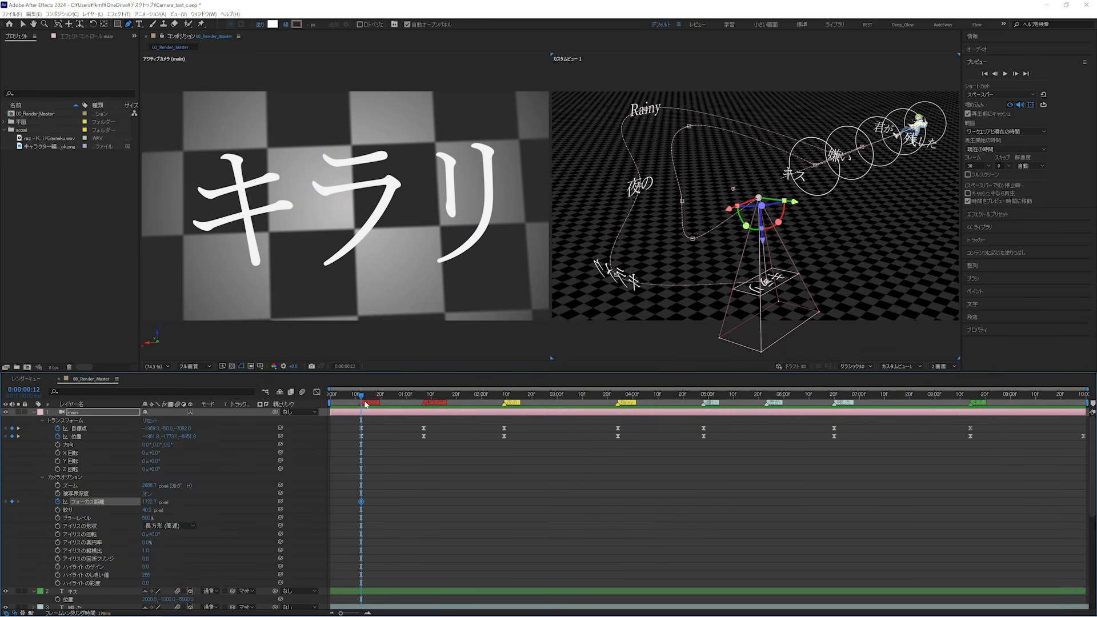
- Keyframe the main camera's focus distance at 0:00:01:07 and 0:00:02:09 so that キラメク and 夜の are each in sharp focus
key(space)
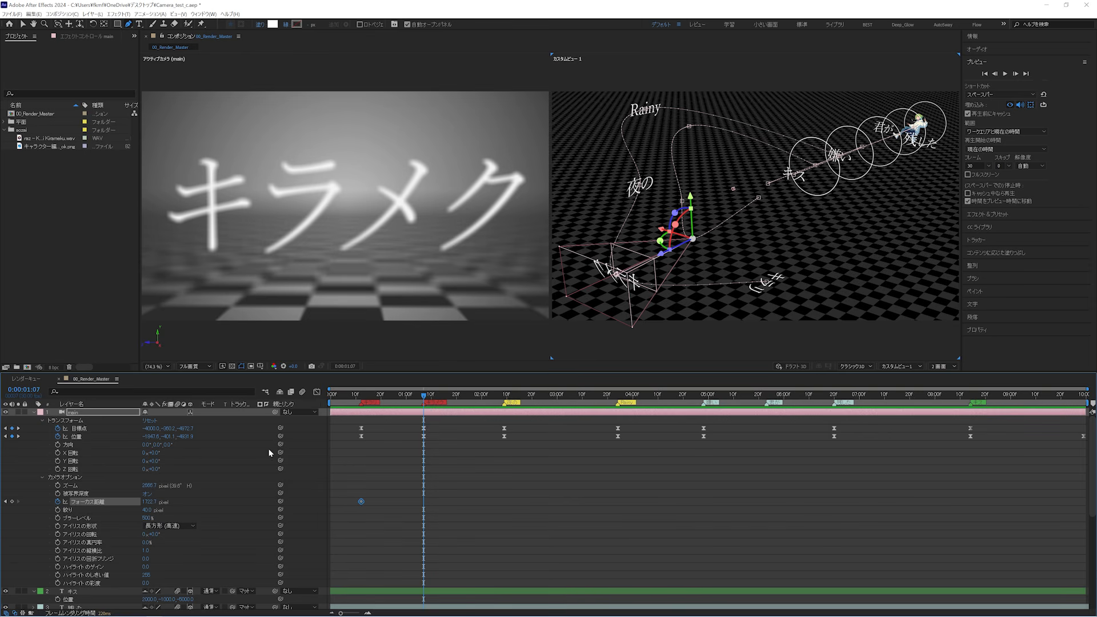
drag(149, 503, 329, 496)
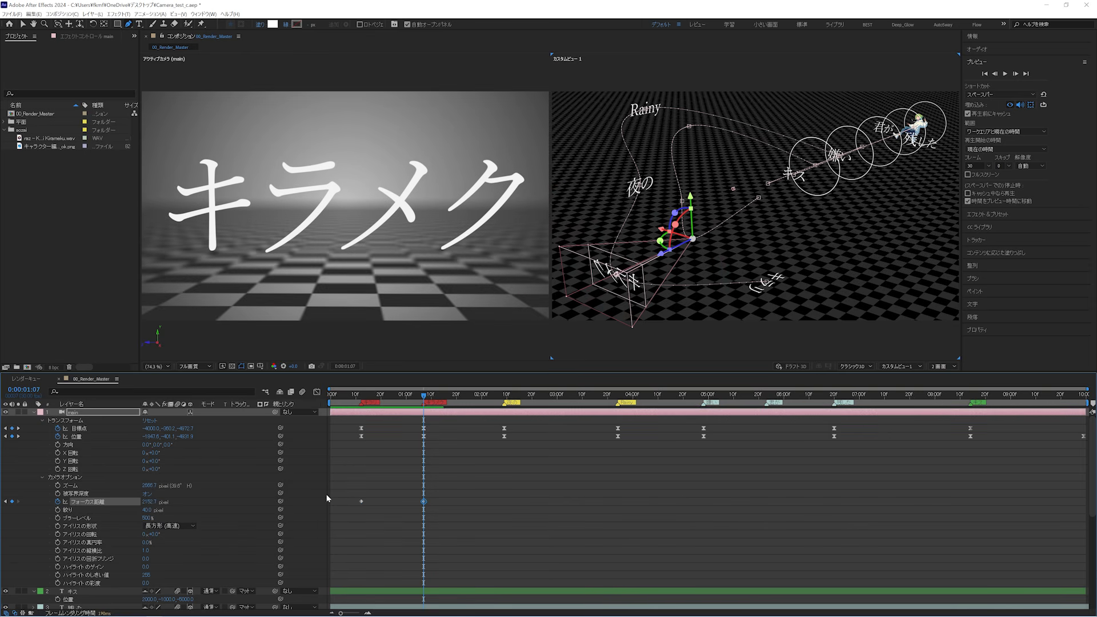
drag(497, 404, 505, 406)
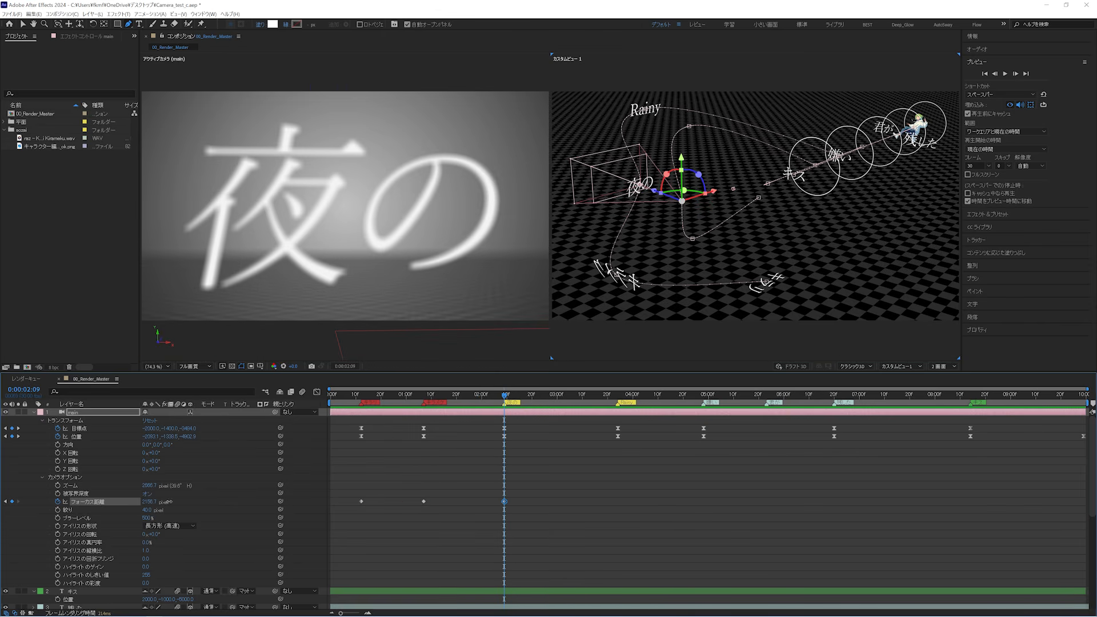
mouse_move(171, 502)
mouse_down()
mouse_move(140, 503)
mouse_move(169, 502)
mouse_up()
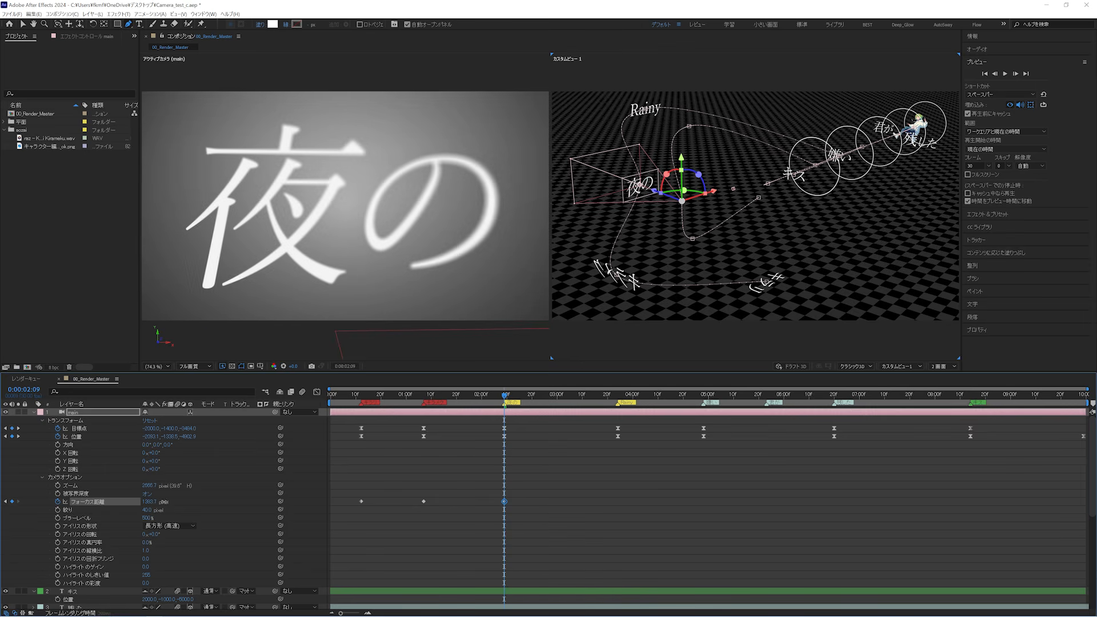
drag(175, 502, 179, 502)
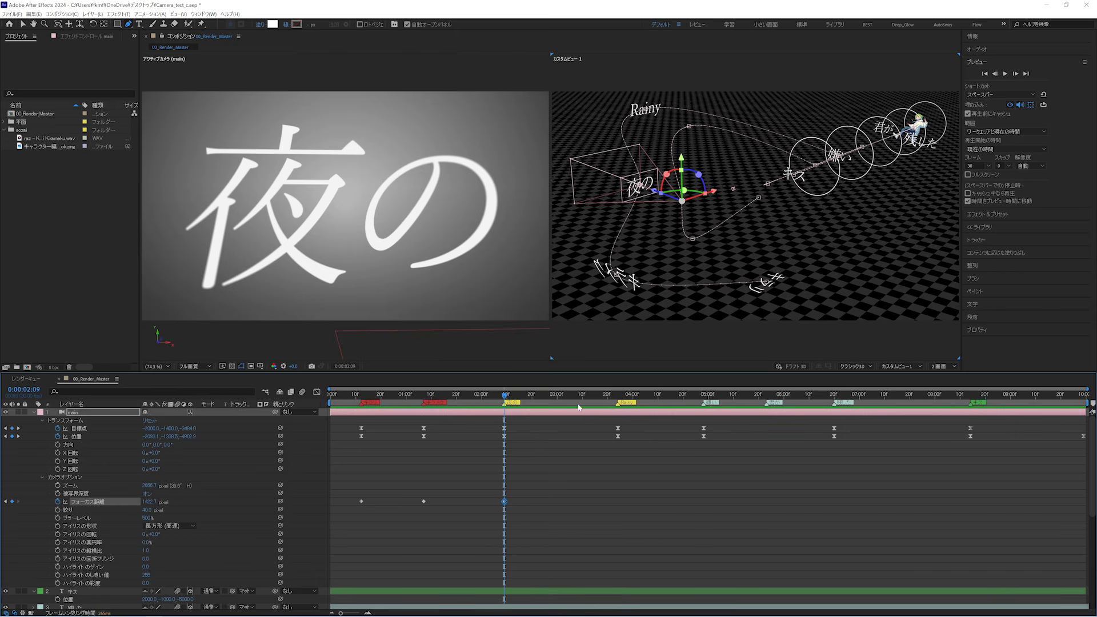
- Keyframe the main camera's focus distance at 0:00:03:24 and 0:00:04:28 so that Rainy and 嫌い are each in sharp focus
click(620, 407)
drag(160, 504, 296, 498)
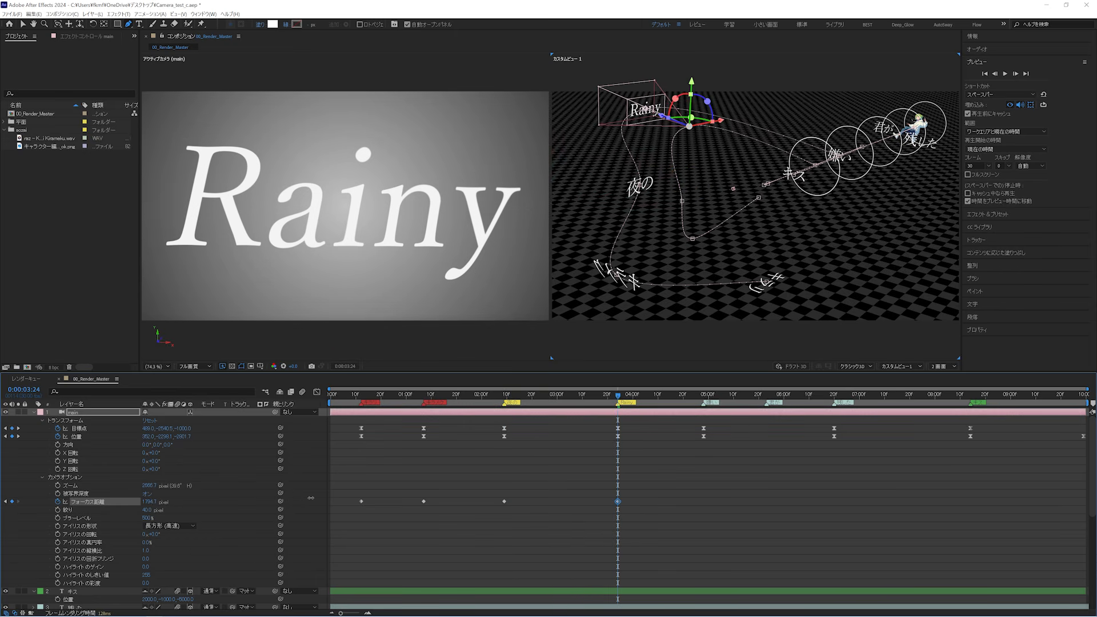
click(696, 399)
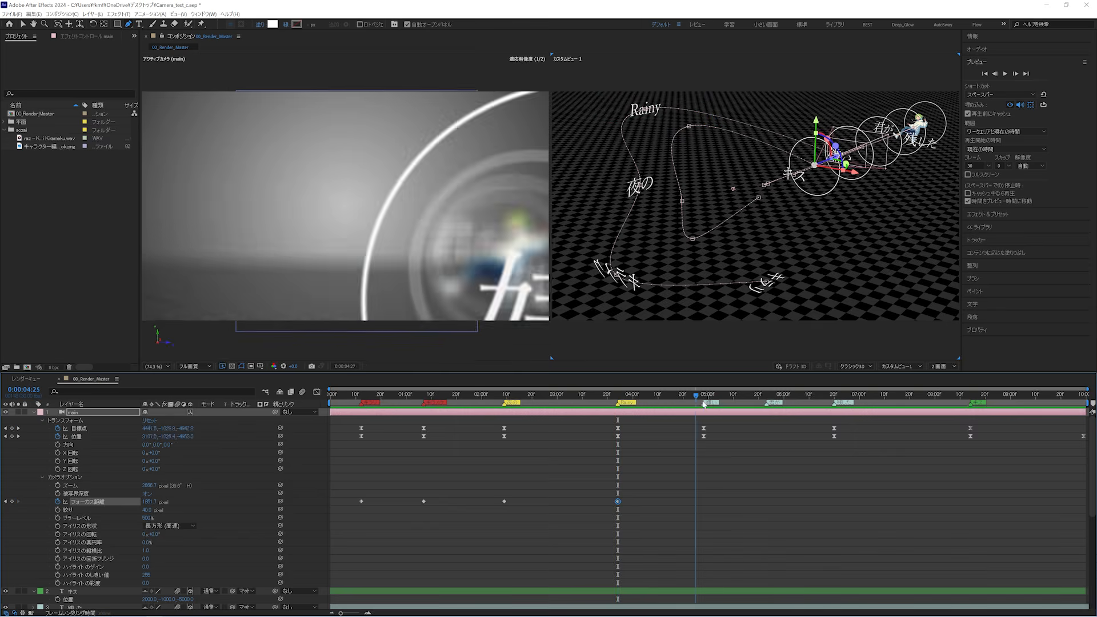
click(703, 405)
drag(148, 502, 50, 498)
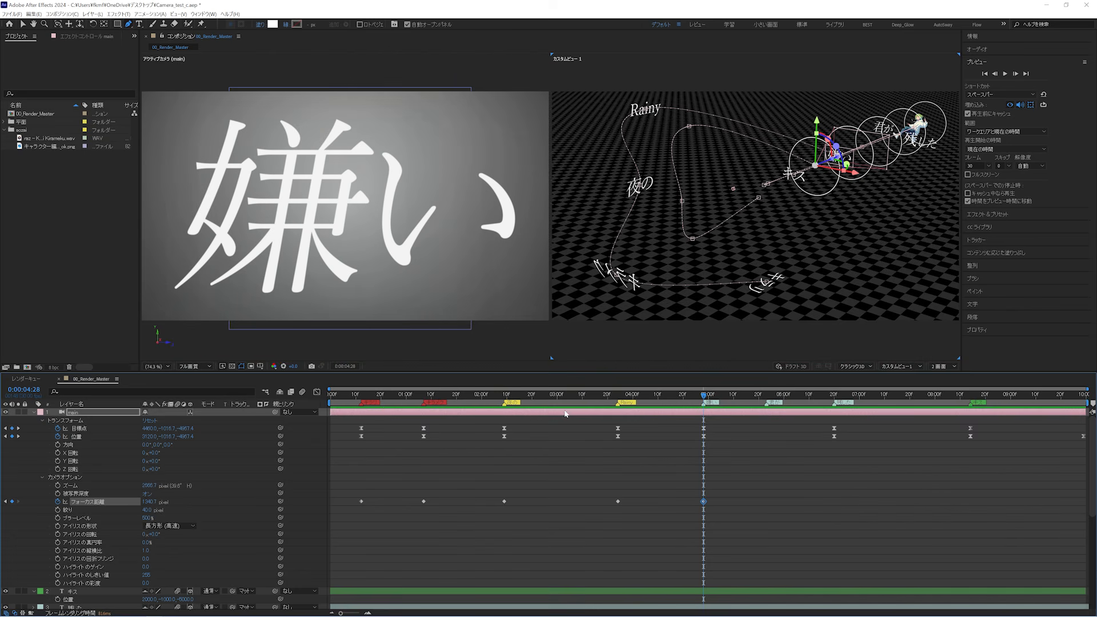
- At 0:00:06:20, increase the main camera's focus distance until the character illustration is in sharp focus
click(835, 396)
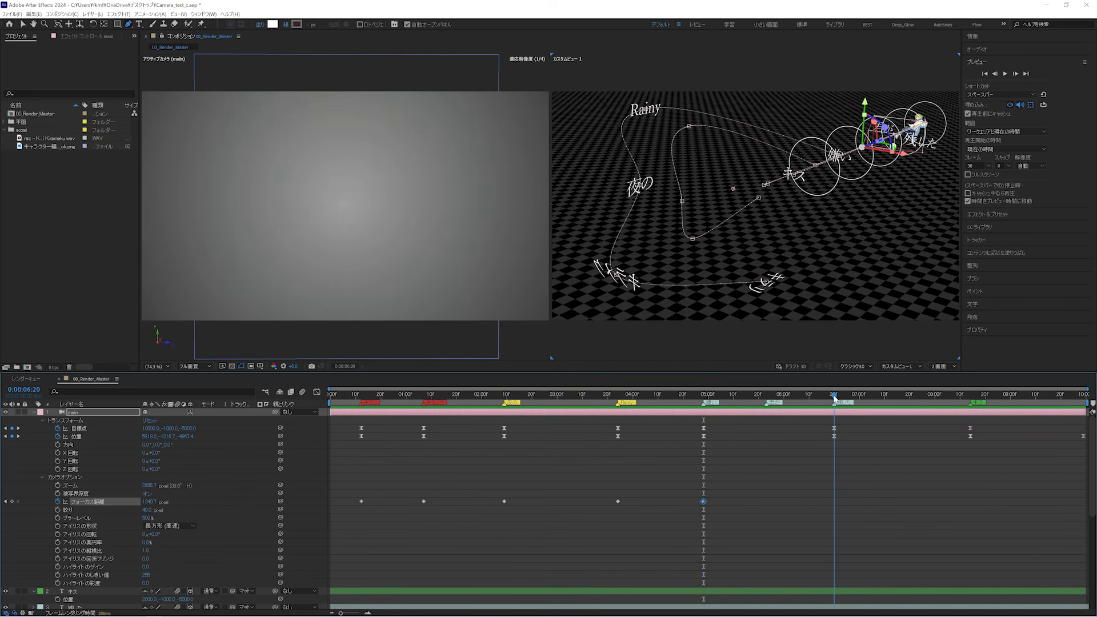
drag(151, 503, 269, 503)
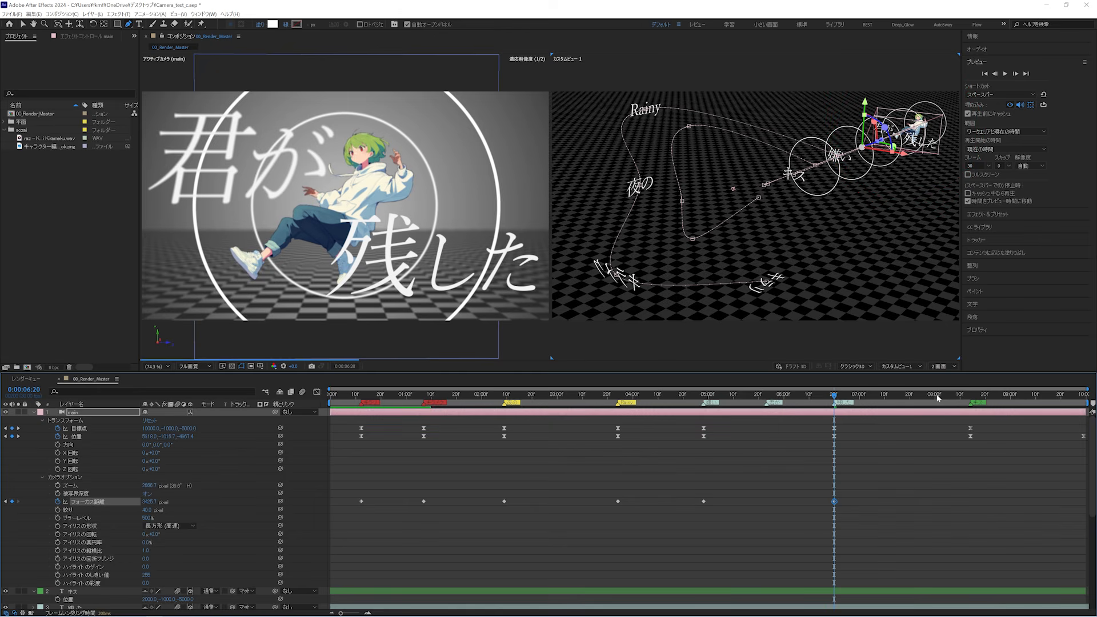
drag(150, 502, 322, 502)
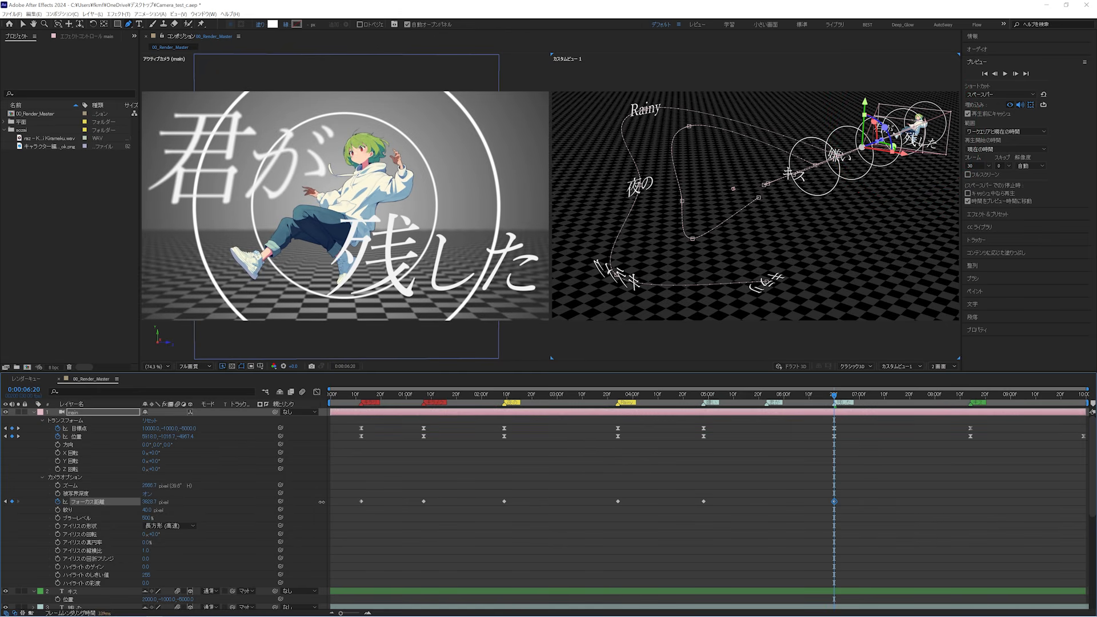
- Keyframe the focus distance at the キス marker (0:00:08:14) and show the second view from above (トップビュー)
drag(873, 399, 970, 413)
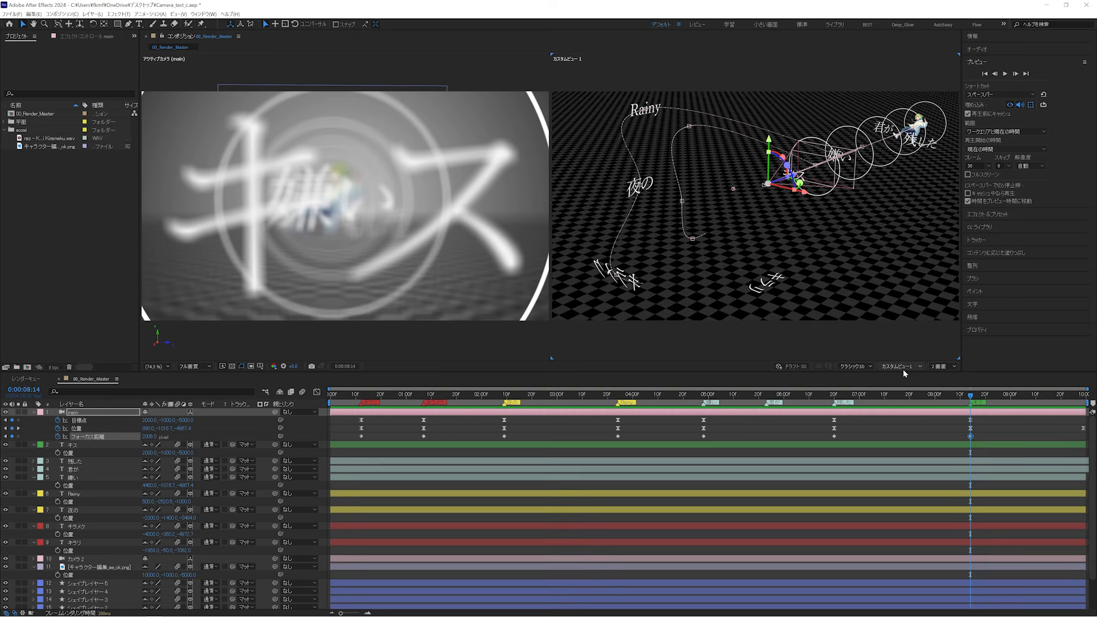
click(903, 367)
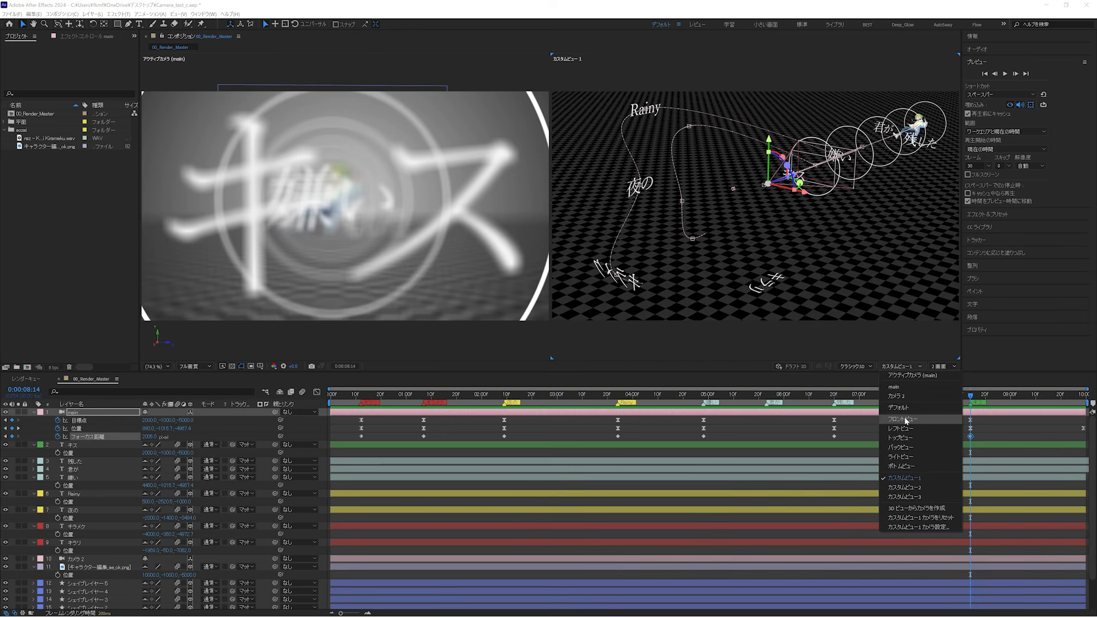
click(909, 438)
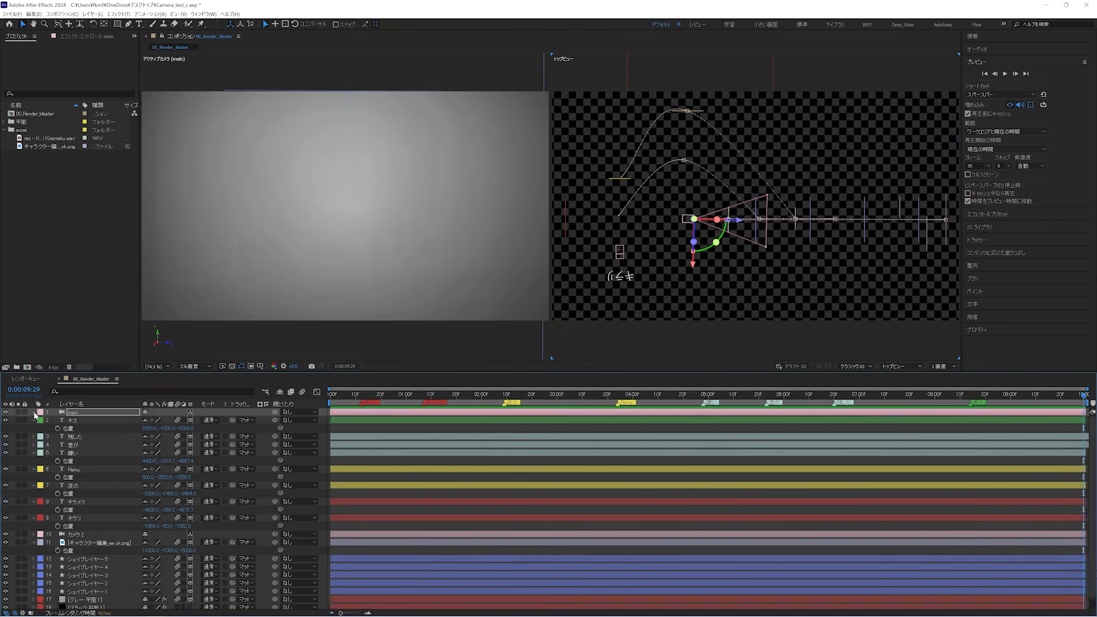
- Set the blur level in the main camera's camera options to 100%
click(34, 412)
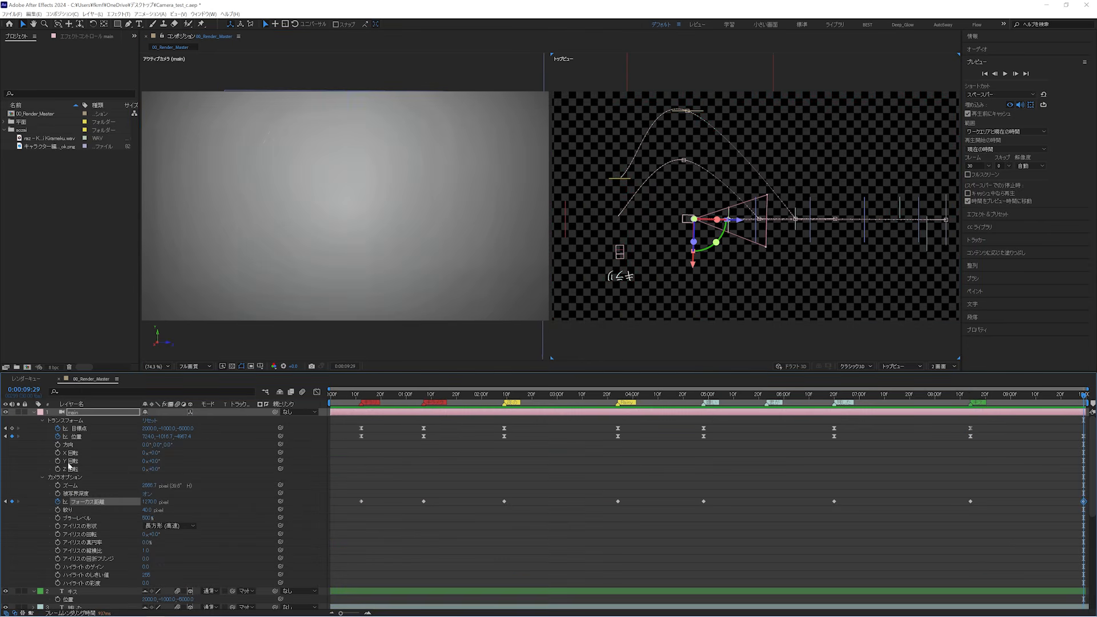
click(148, 518)
text(1)
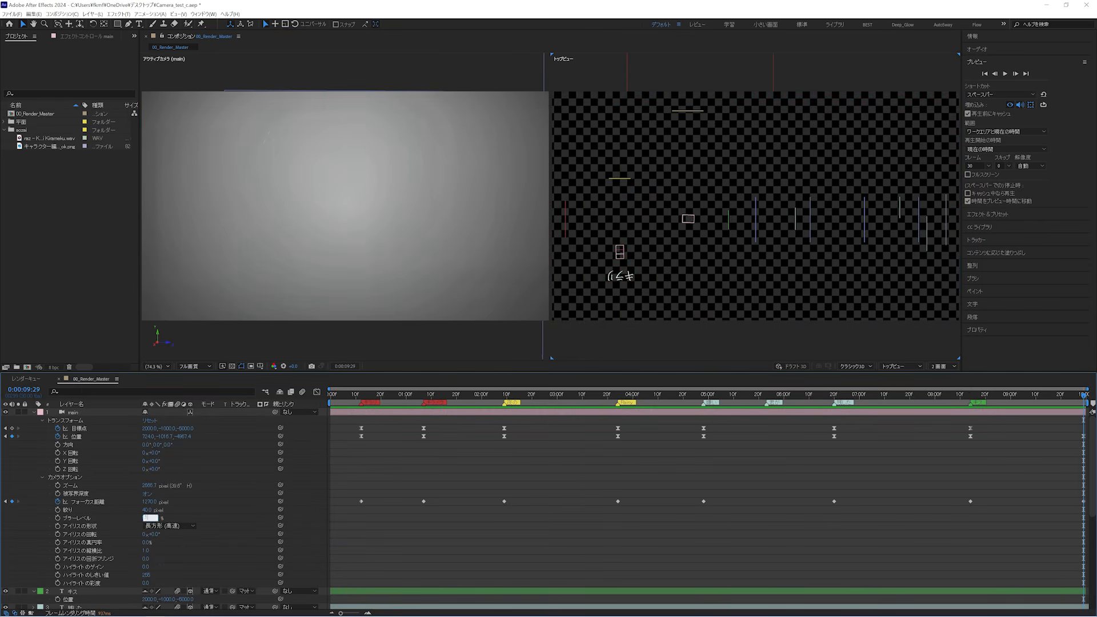
text(00)
key(Return)
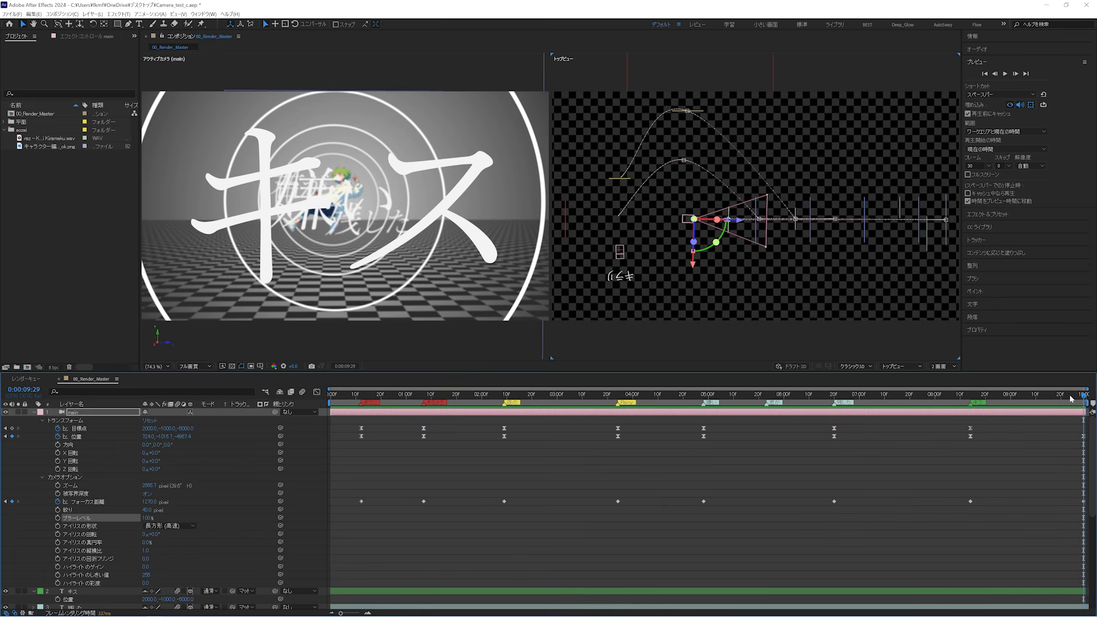
- At 0:00:08:14, reduce the main camera's focus distance so that the focal plane falls on the キス text
drag(1072, 398, 971, 415)
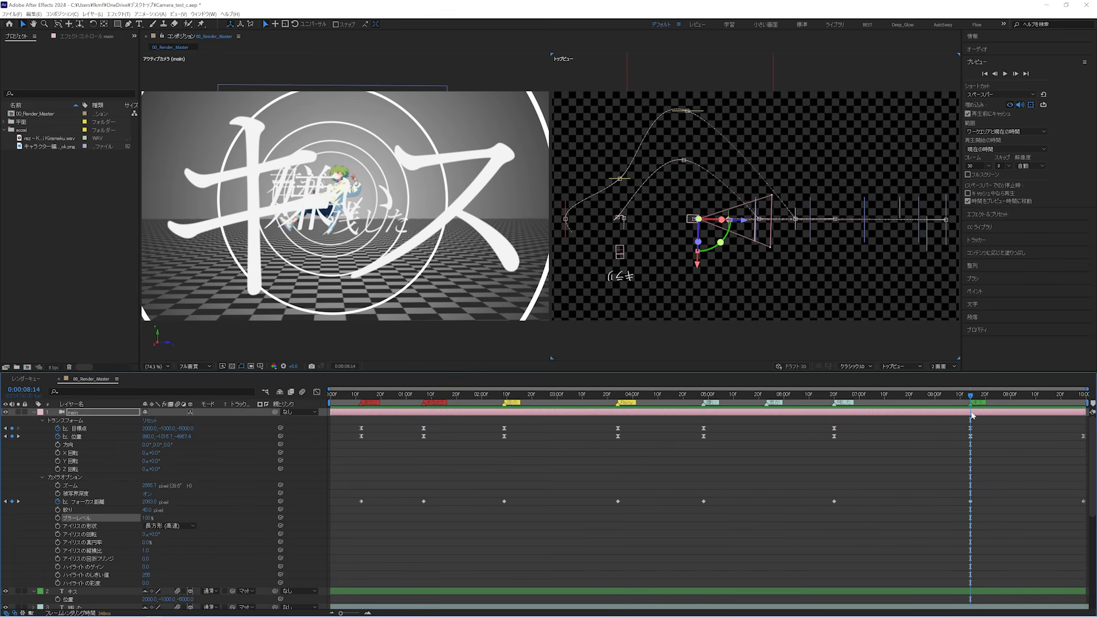
drag(152, 503, 11, 505)
click(157, 504)
drag(157, 505, 0, 495)
click(227, 495)
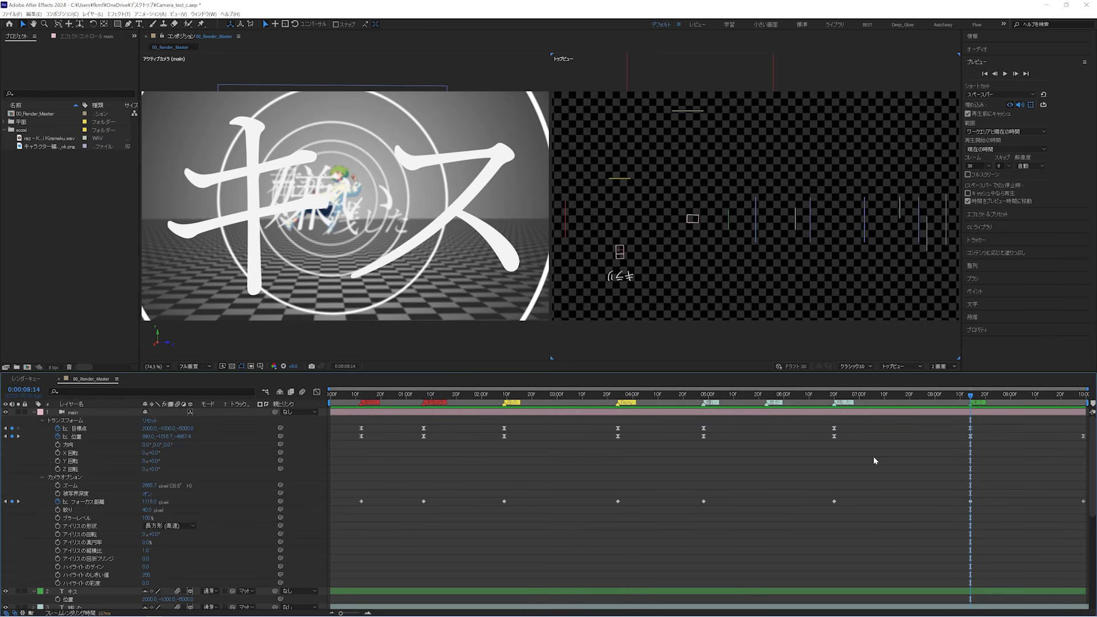
- Set the focus distance at 0:00:09:29 to 1278 pixels with all its keyframes eased, and return the second view to カスタムビュー1
drag(1020, 401, 1086, 402)
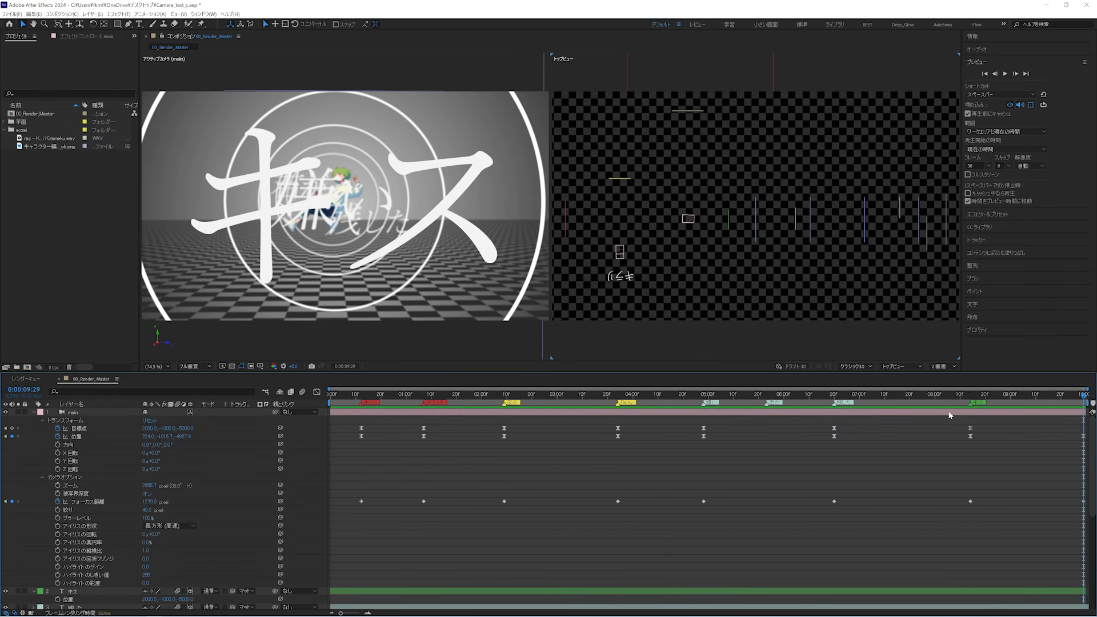
click(85, 502)
mouse_move(158, 503)
mouse_down()
mouse_move(177, 501)
mouse_move(161, 502)
mouse_up()
click(904, 367)
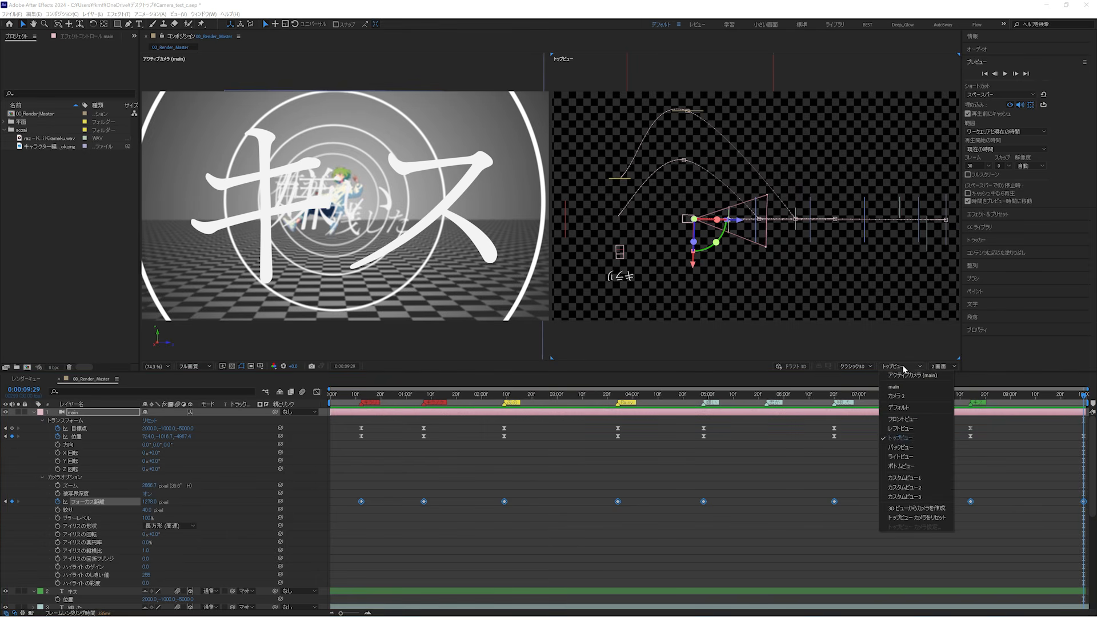
click(895, 478)
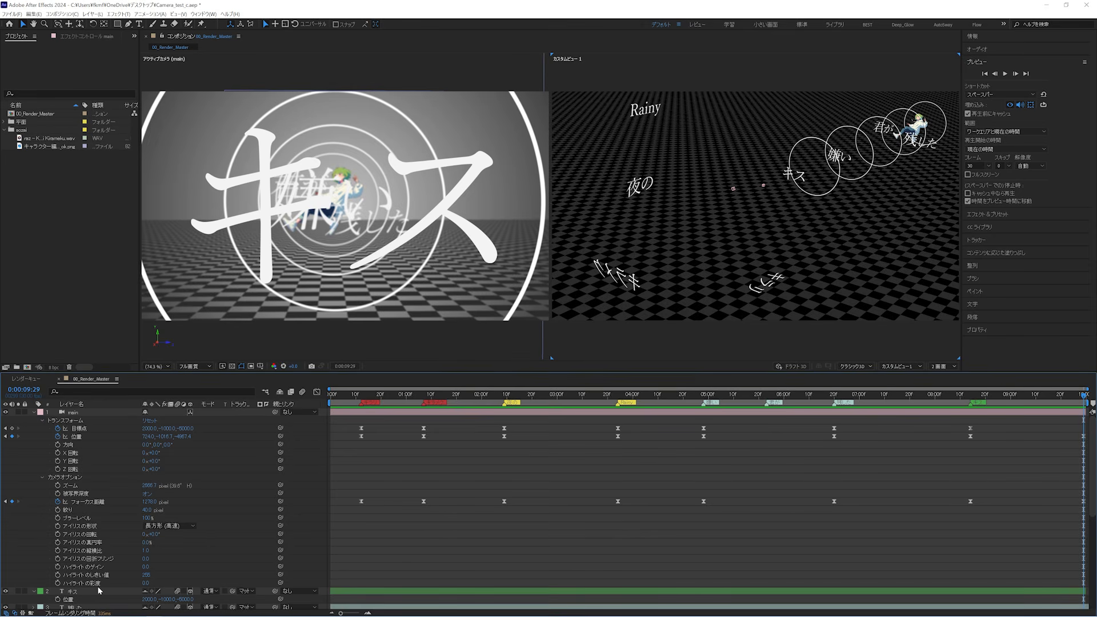
- Add the expression length(position,pointOfInterest) to the main camera's focus distance and remove that property's keyframes
alt+click(58, 502)
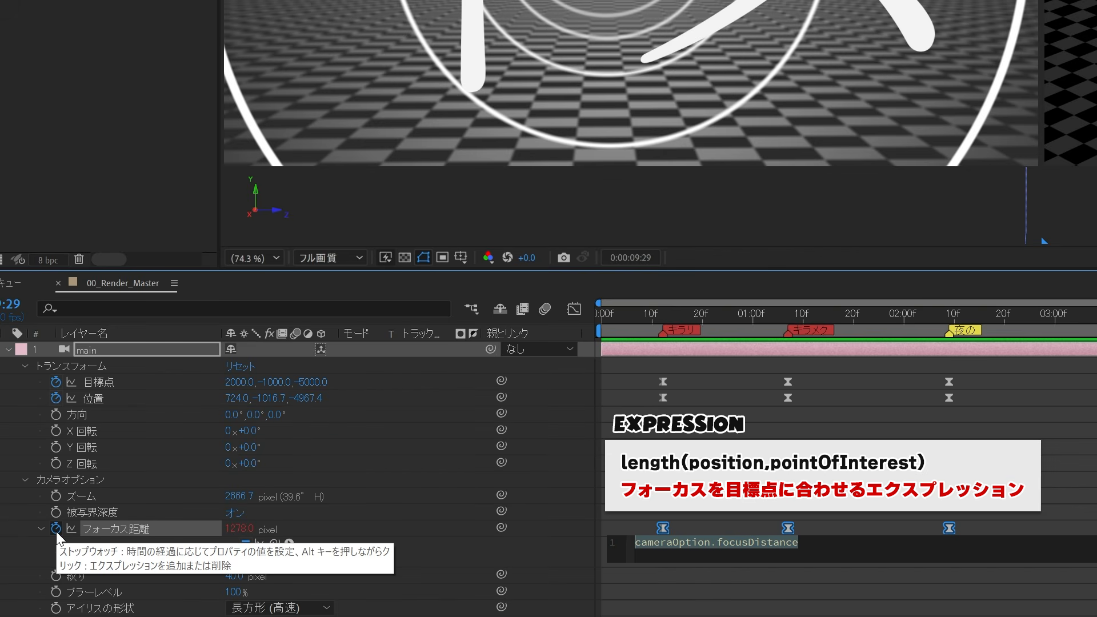
text(length(position,pointOfInterest))
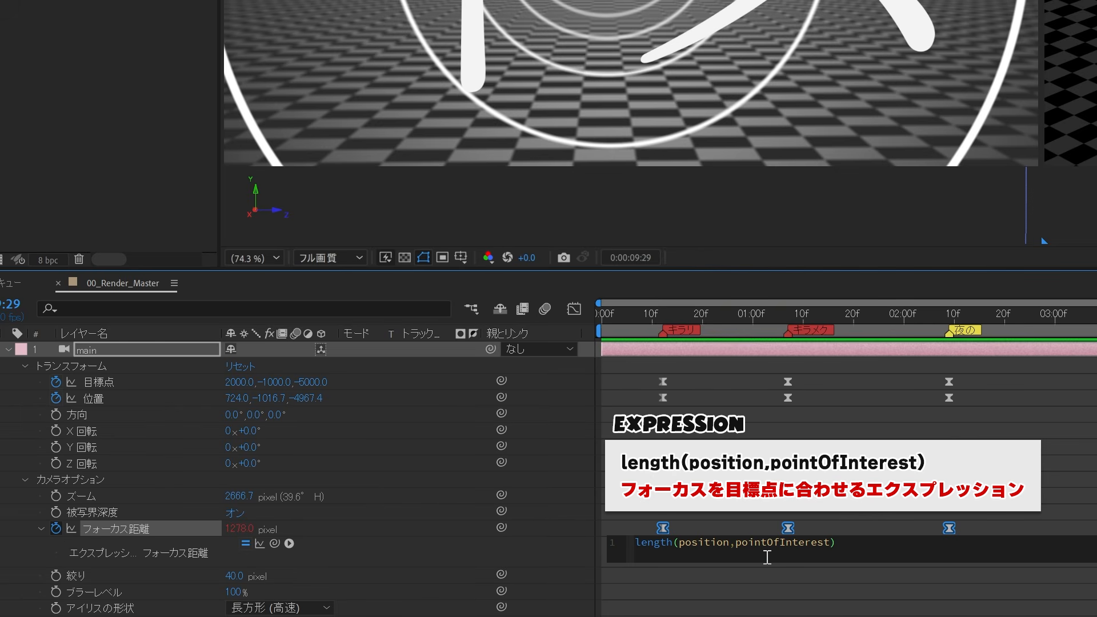
key(KP_Enter)
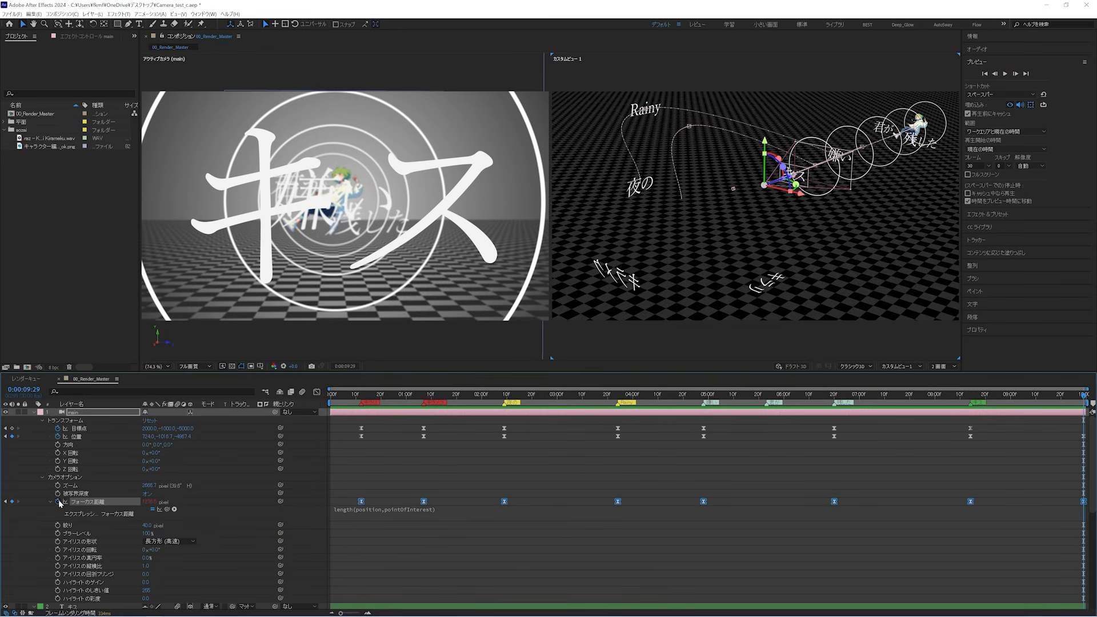
click(58, 502)
- Collapse the main camera's properties and enable motion blur for the composition
click(34, 412)
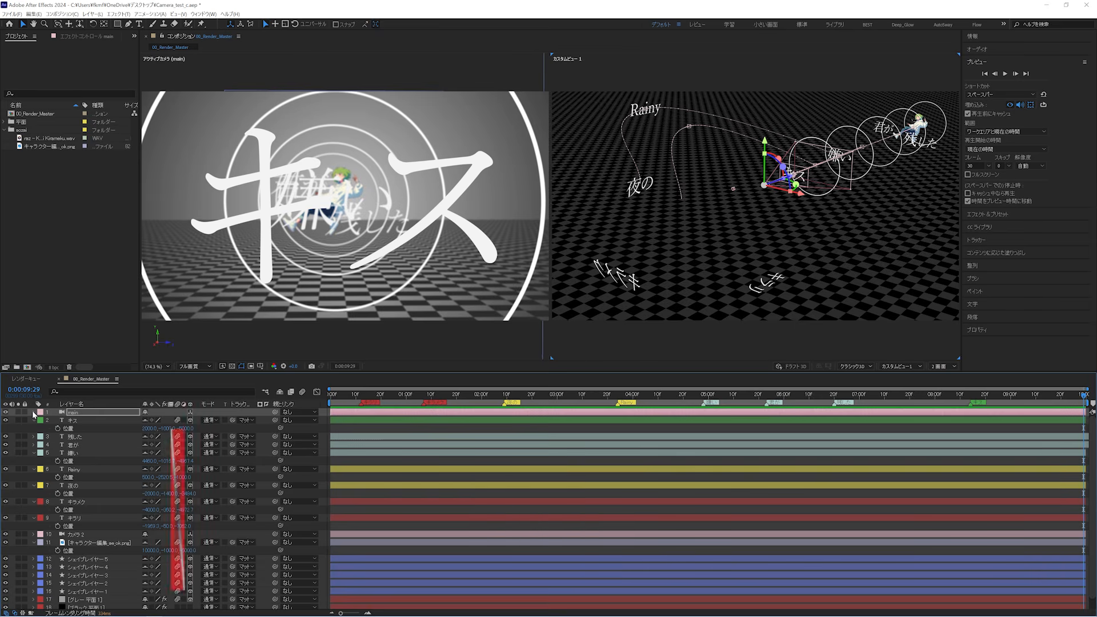
click(303, 393)
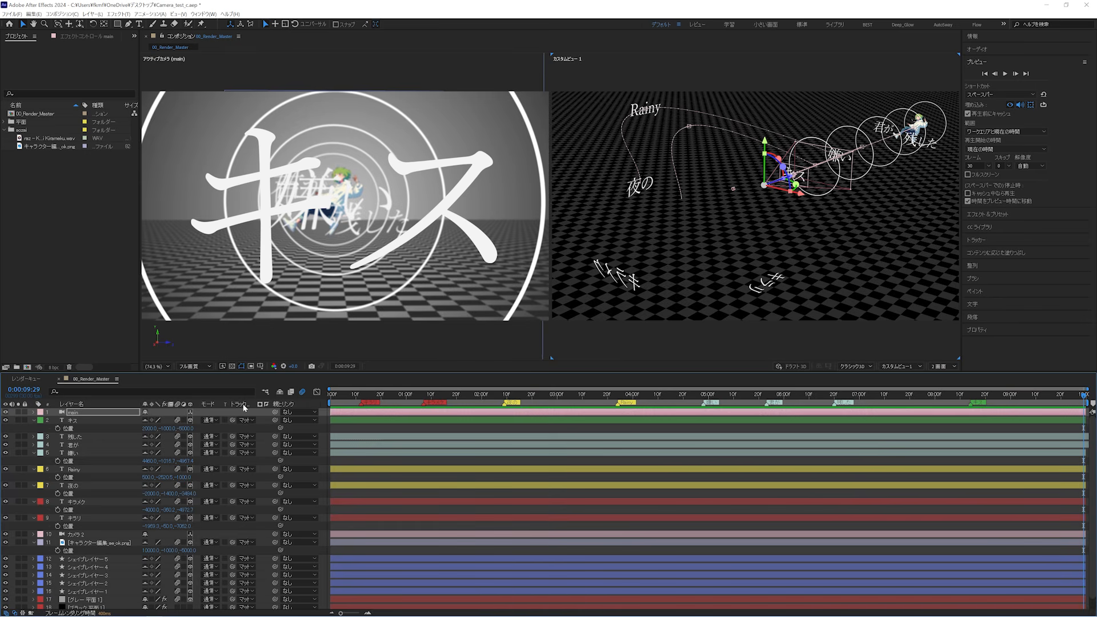
- Add the expression wiggle(2,10) to the main camera's point of interest (目標点)
click(34, 412)
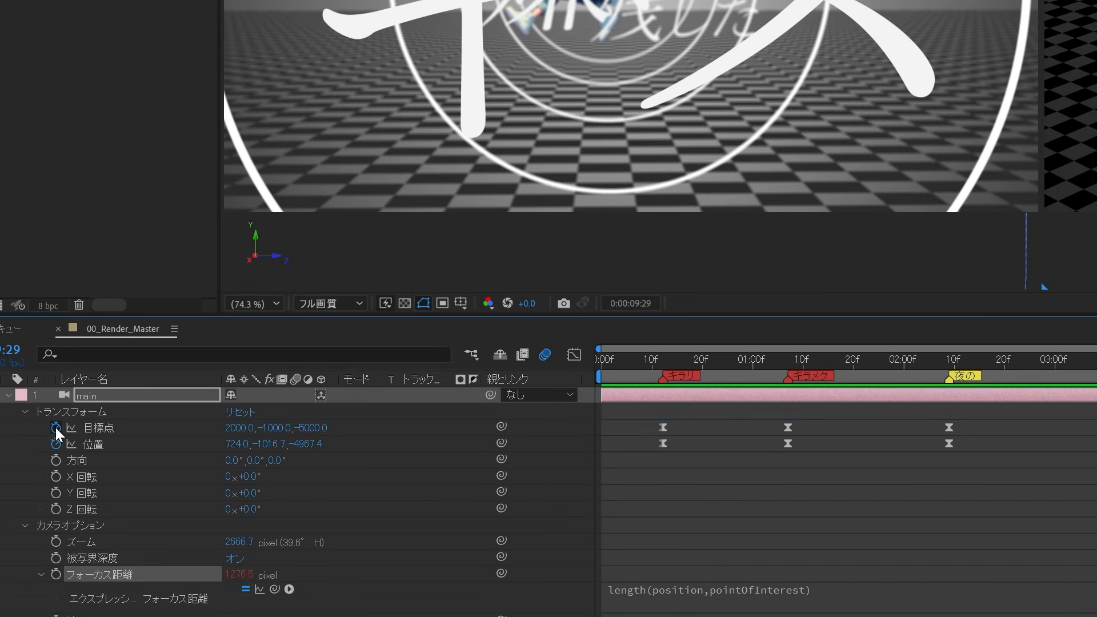
alt+click(58, 428)
text(wiggle())
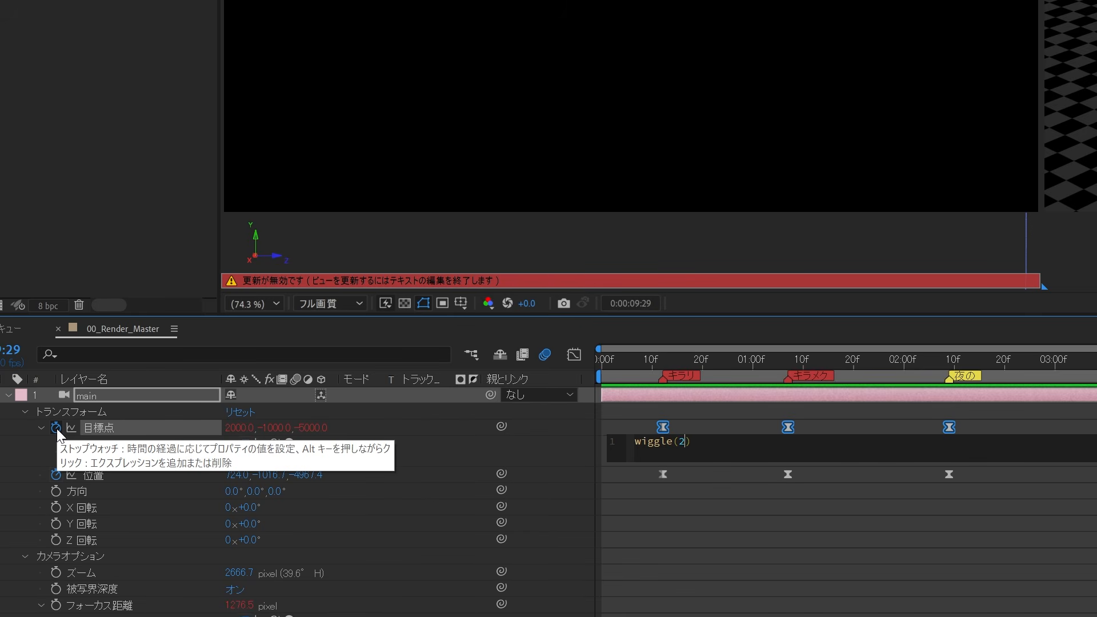
key(KP_Enter)
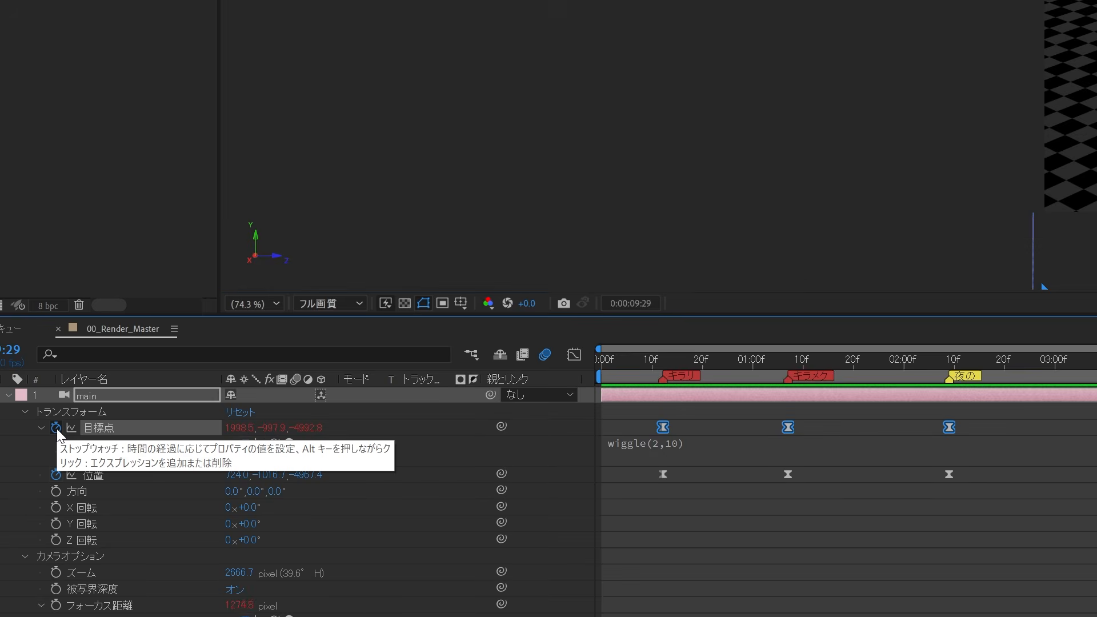
- Add the expression wiggle(.8,1) to the main camera's Z rotation and collapse the camera layer's properties
alt+click(55, 541)
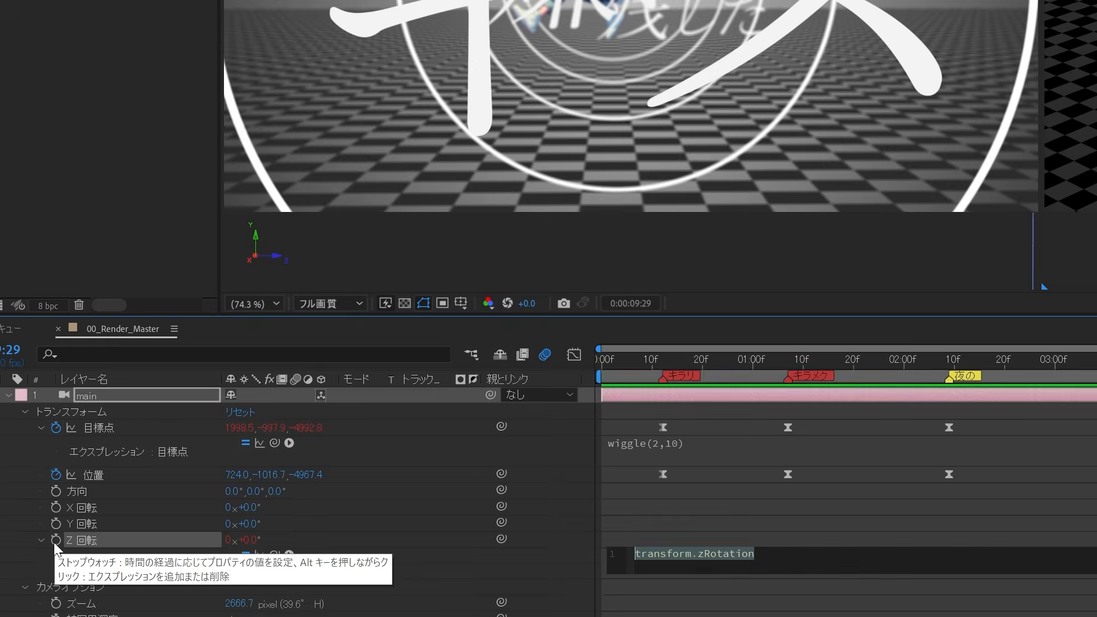
text(wiggl)
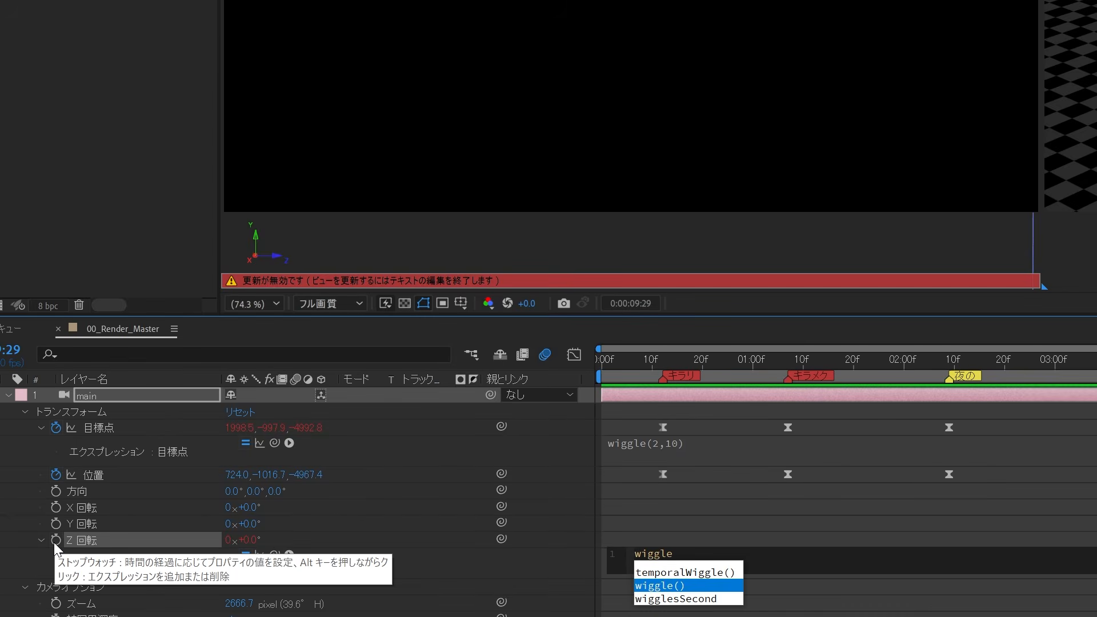
text(e)
key(Return)
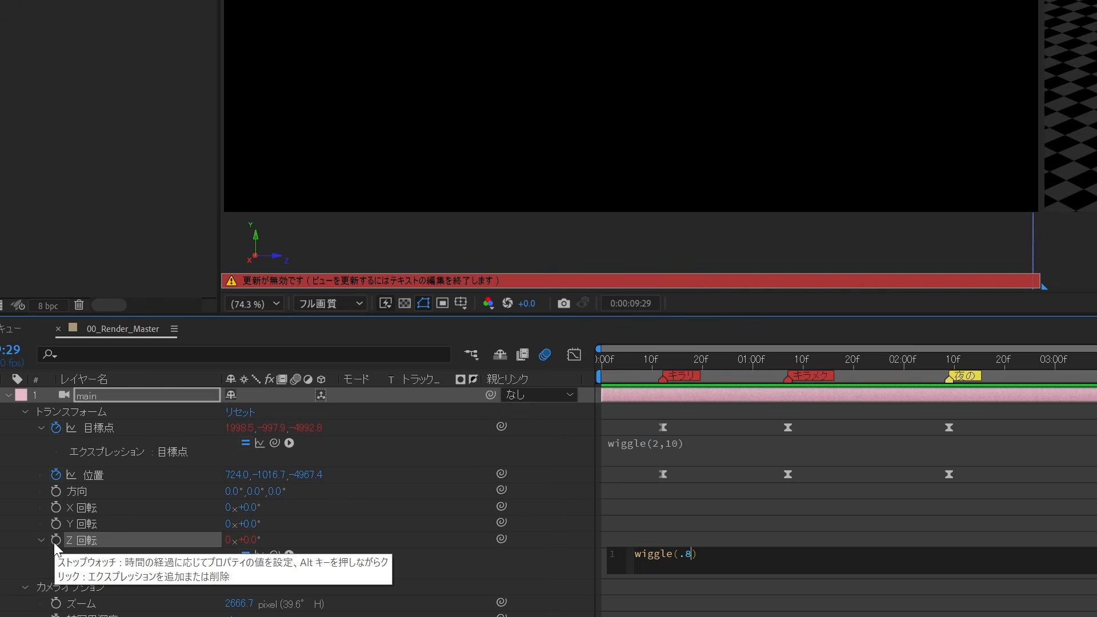
text(.8,1)
key(KP_Enter)
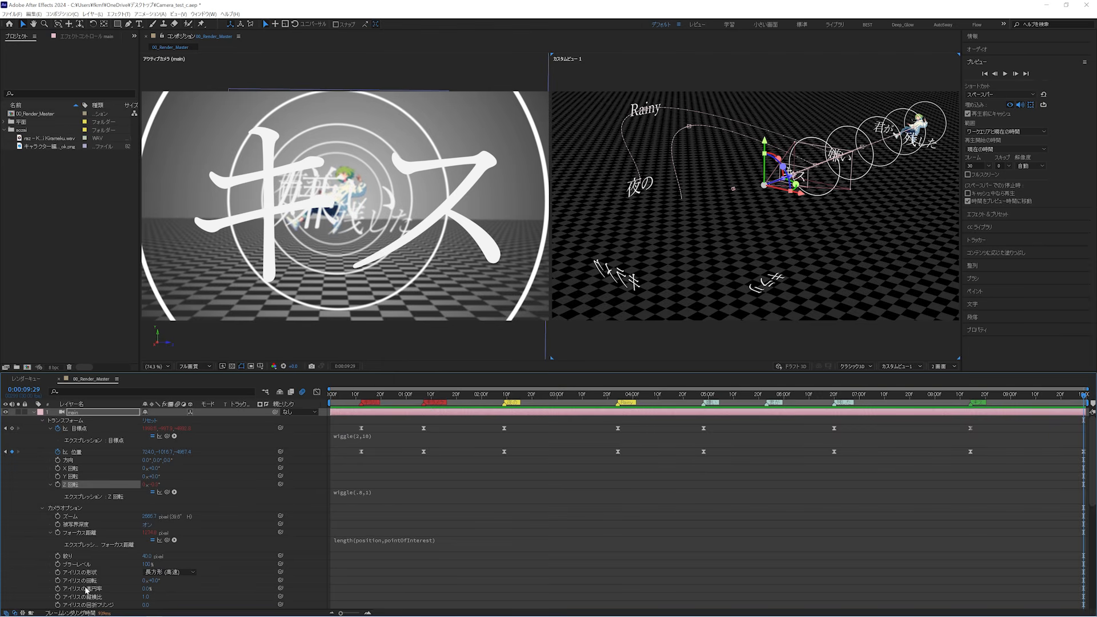
click(34, 413)
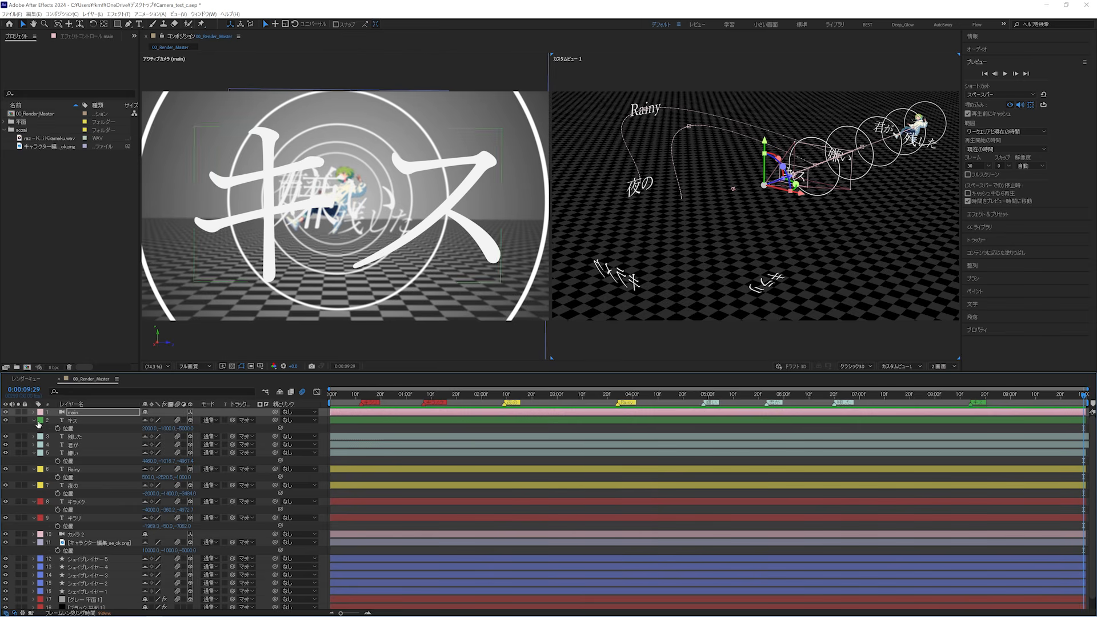
- Trim the starts of シェイプレイヤー1, 2 and 3 to 0:00:06:20, 0:00:07:00 and 0:00:07:10 respectively
click(834, 404)
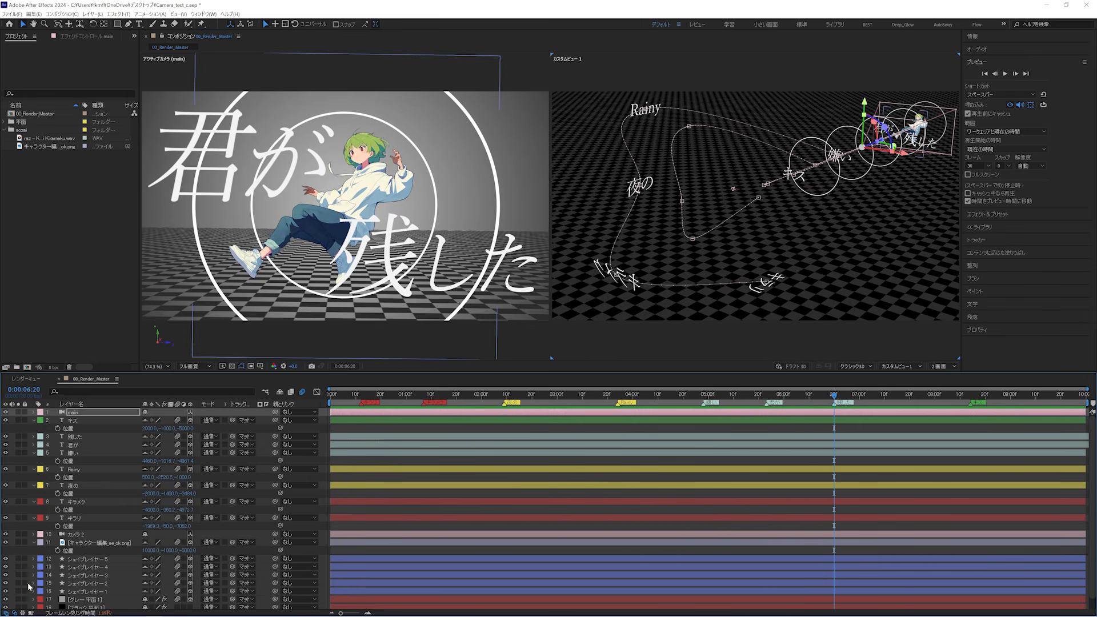
click(75, 593)
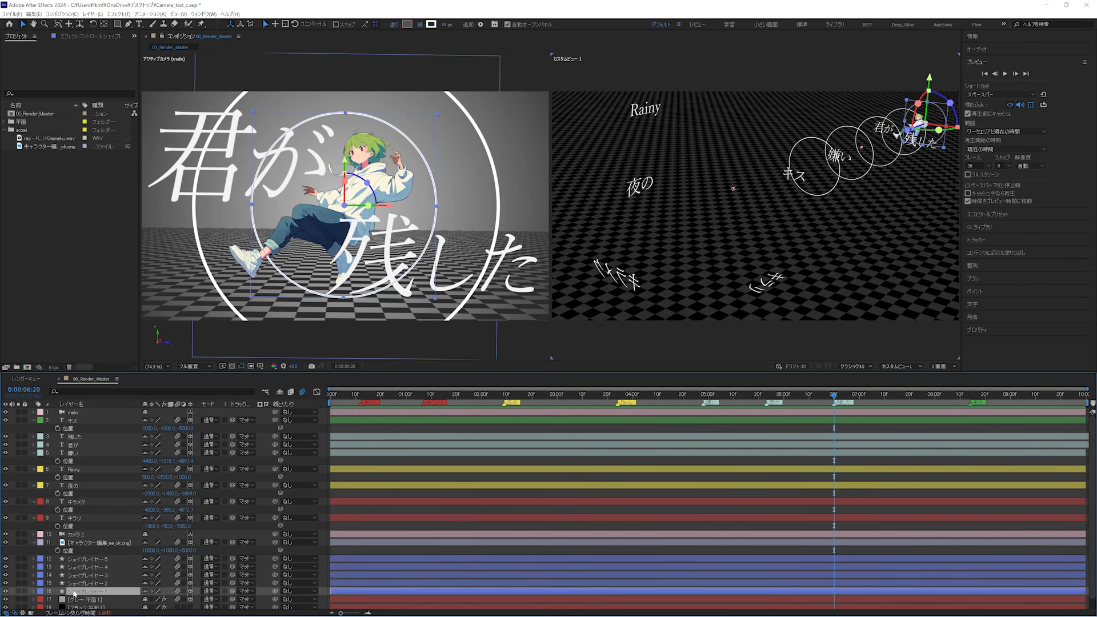
key(shift+Page_Down)
click(75, 584)
key(alt+bracketleft)
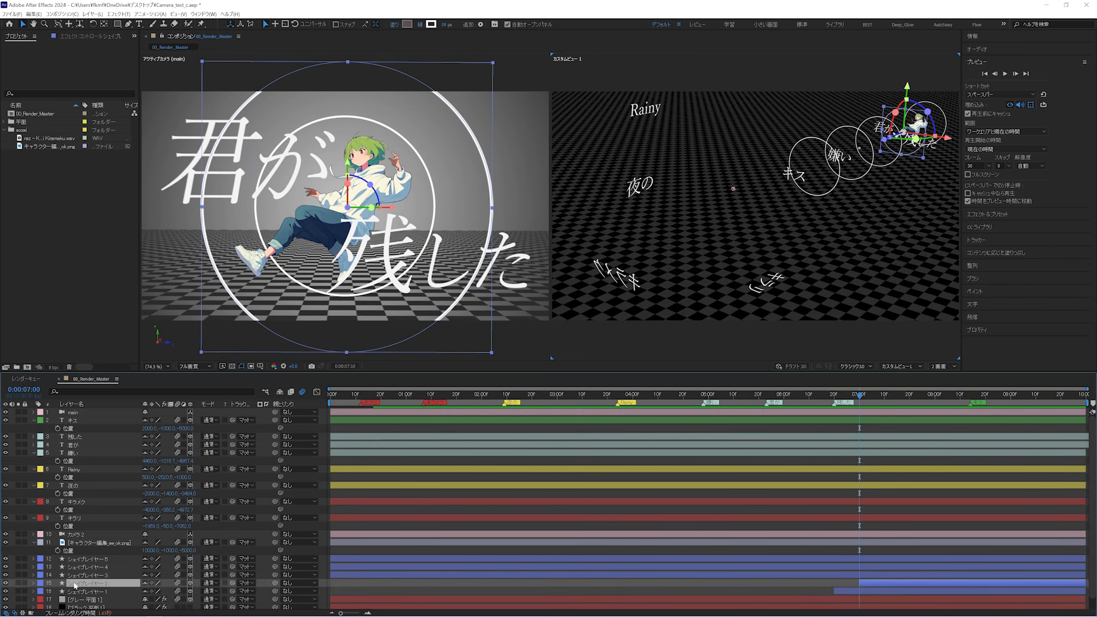
key(shift+Page_Down)
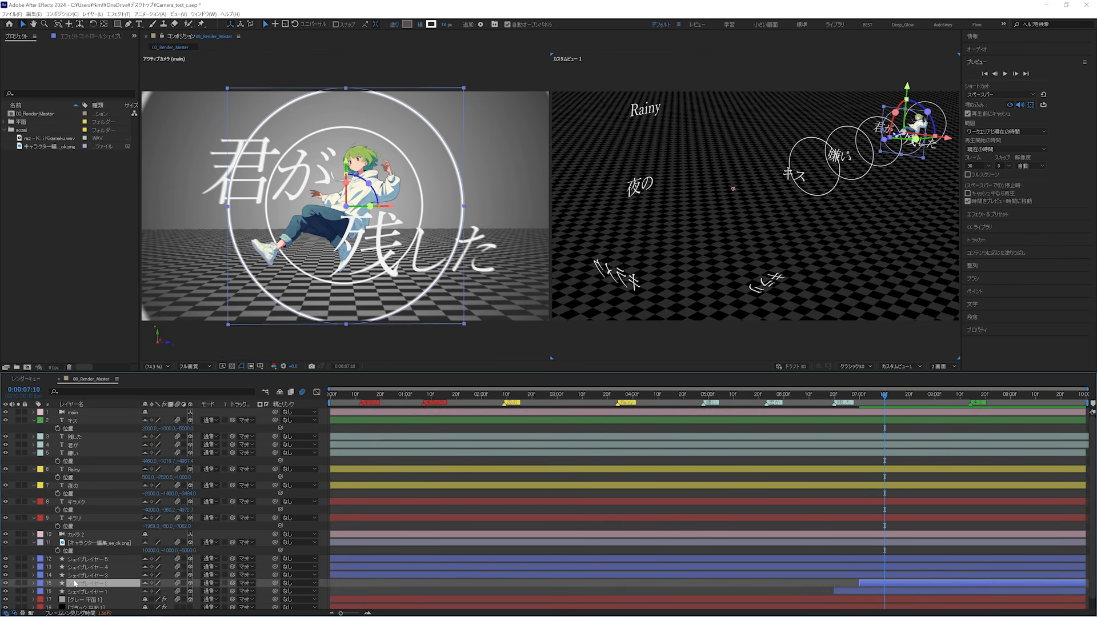
click(74, 575)
key(alt+bracketleft)
- Trim the start of シェイプレイヤー4 to 0:00:07:20 and the start of シェイプレイヤー5 to ten frames after that
key(shift+Page_Down)
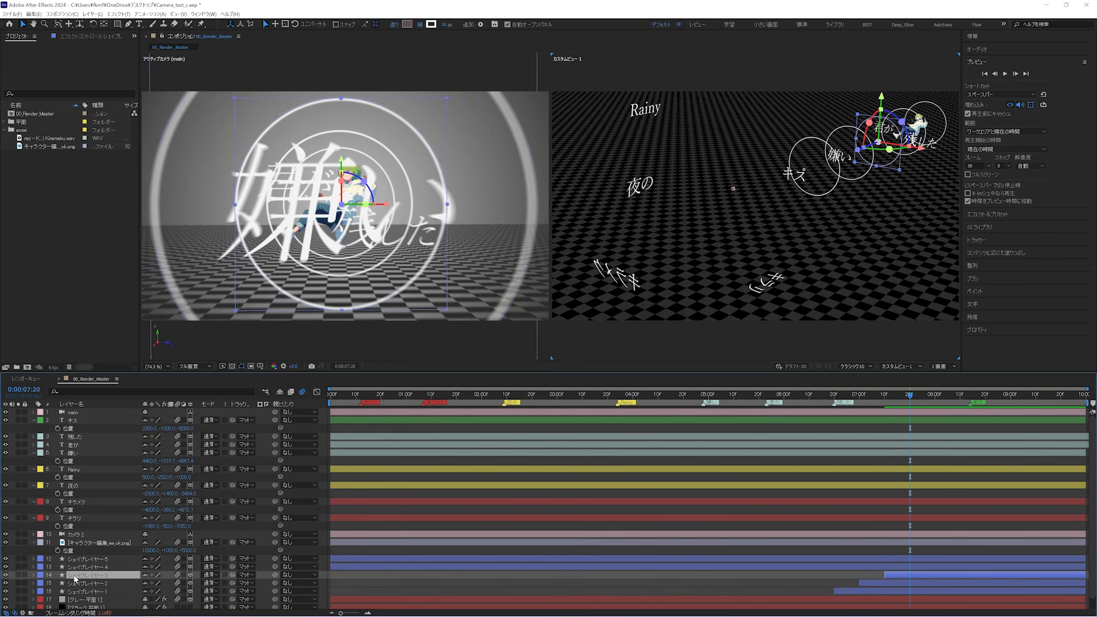
click(75, 567)
key(alt+bracketleft)
key(shift+Page_Down)
click(77, 561)
key(alt+bracketleft)
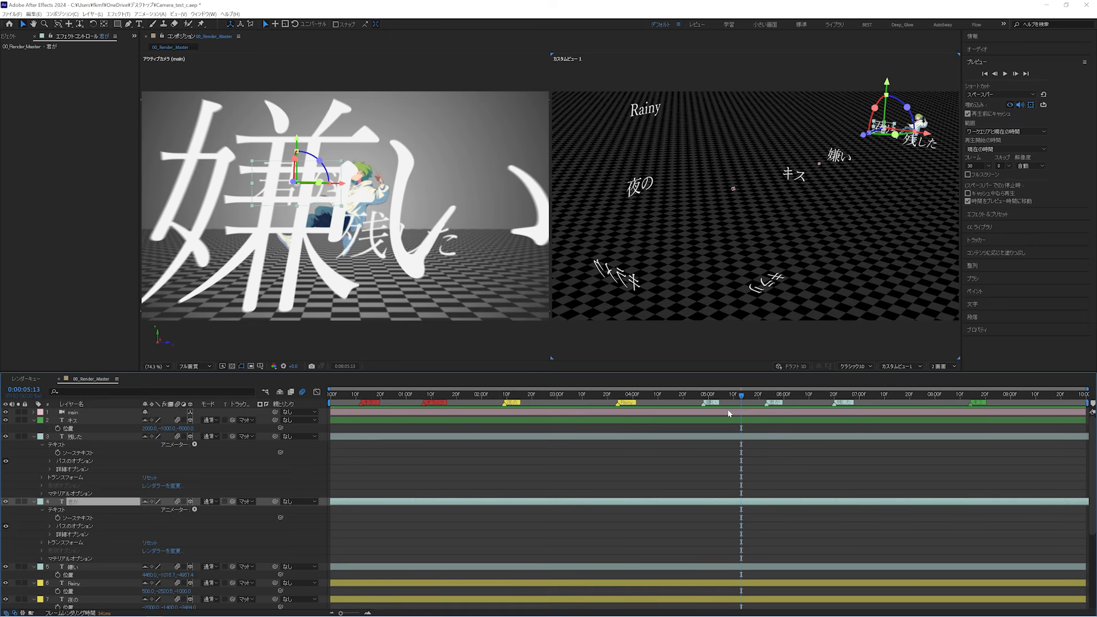
- Trim the start of the text layer 君が to 0:00:05:13 and of the text layer 残した to 0:00:06:10
key(alt+bracketleft)
key(shift+Page_Down)
key(shift+Page_Down)
key(shift+Page_Down)
key(shift+Page_Down)
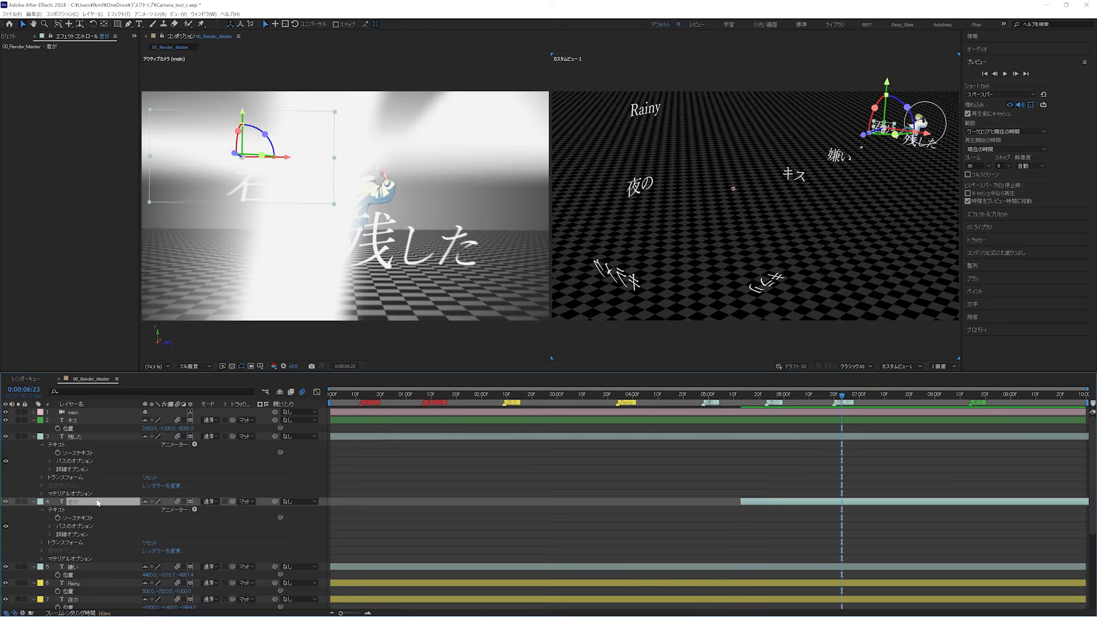
key(Page_Up)
key(Page_Up)
key(Page_Up)
key(shift+Page_Up)
click(97, 437)
key(alt+bracketleft)
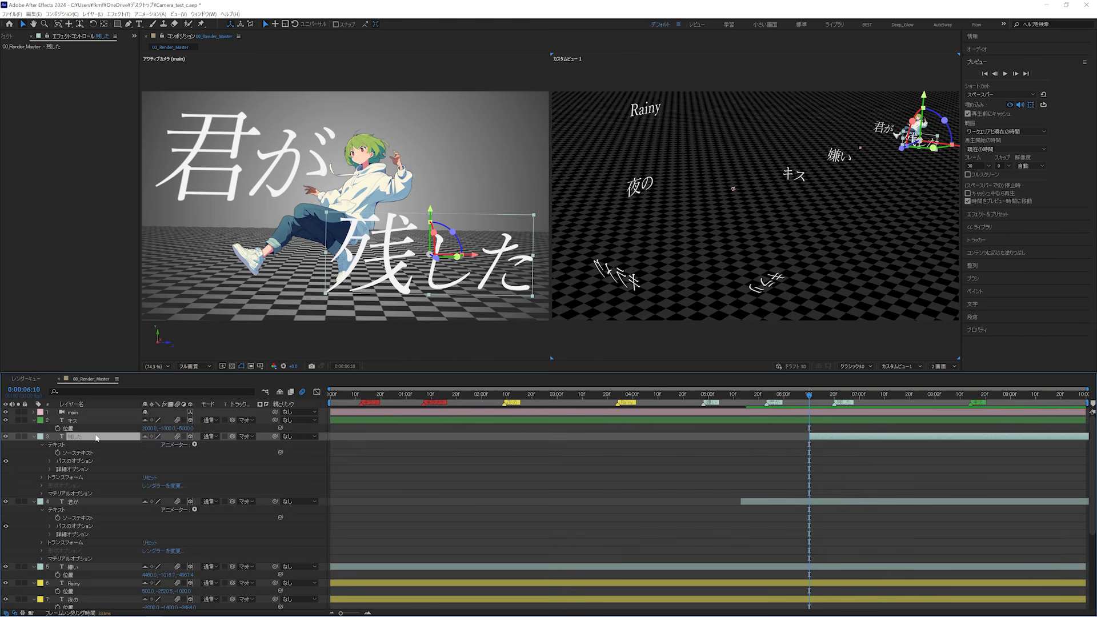
- Apply Animation Composer 3's Overshoot Fade & Position 4 preset as an In animation to 君が, and its Bottom variant to 残した
click(88, 502)
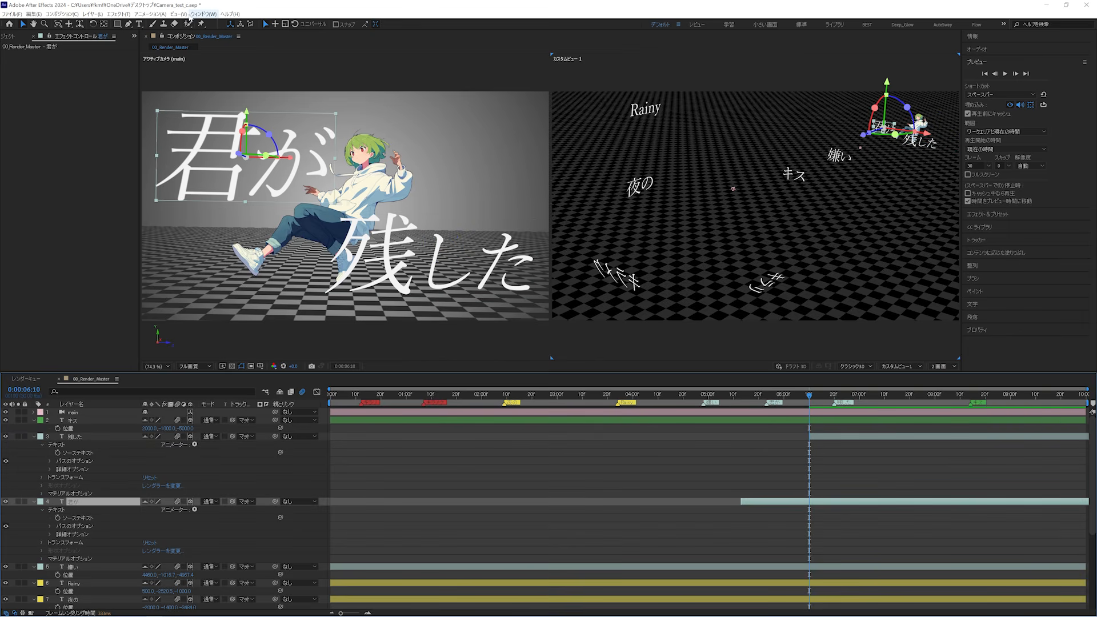
click(195, 13)
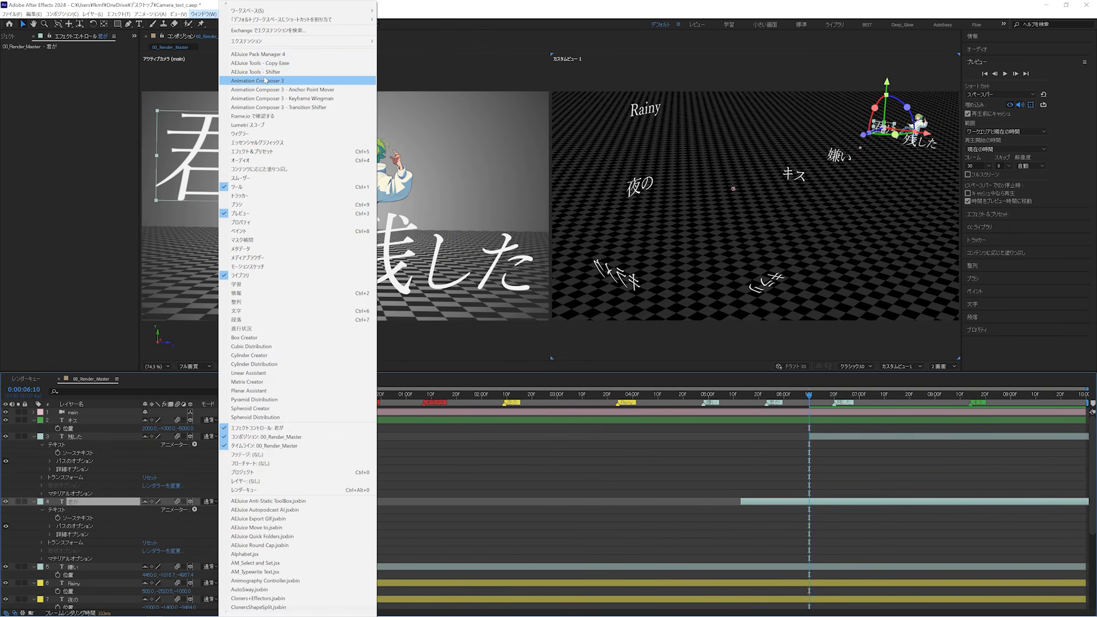
click(258, 81)
click(147, 134)
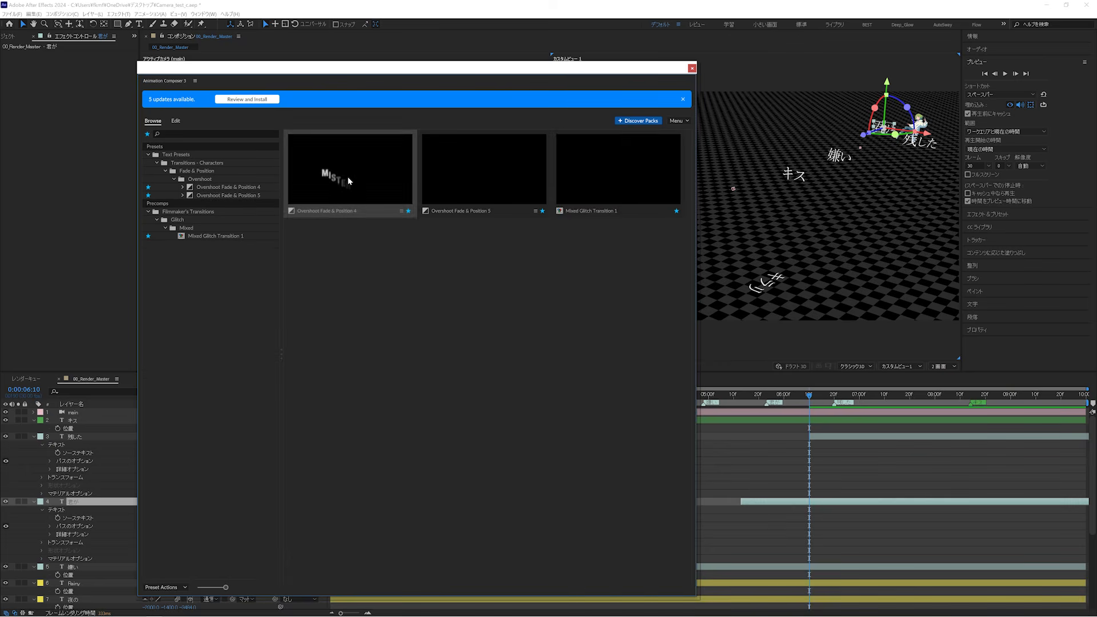
click(343, 177)
click(620, 587)
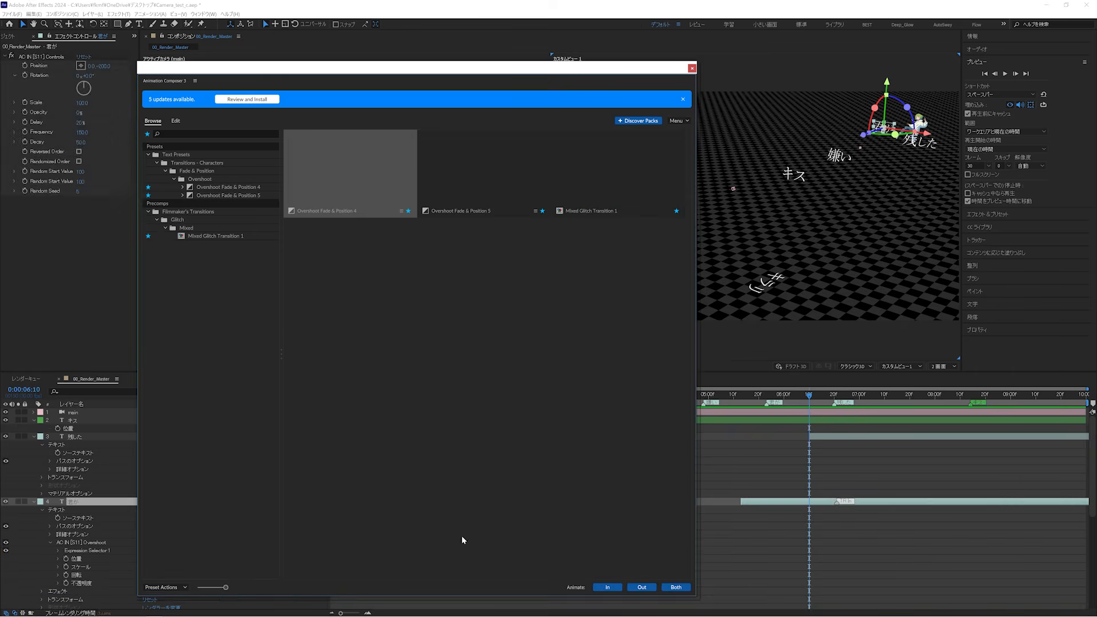
click(343, 226)
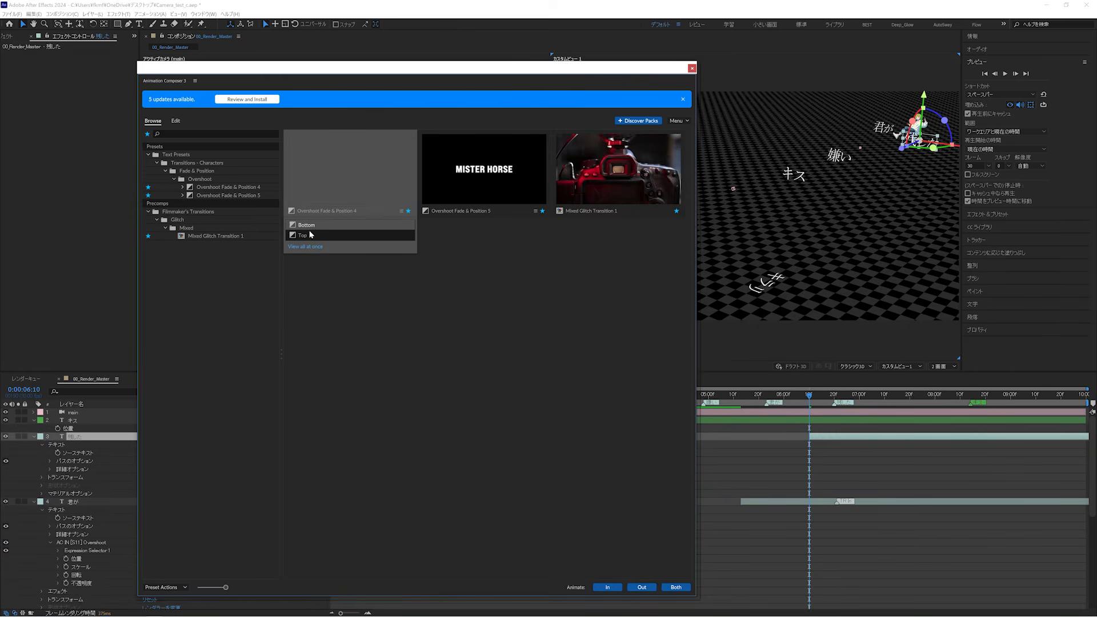
click(608, 587)
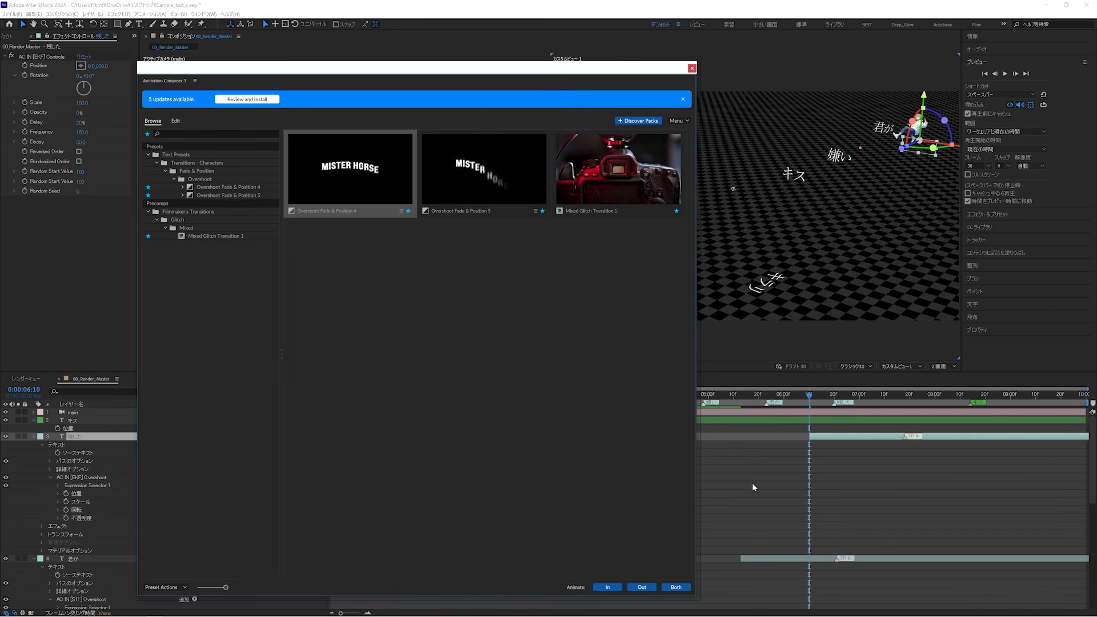